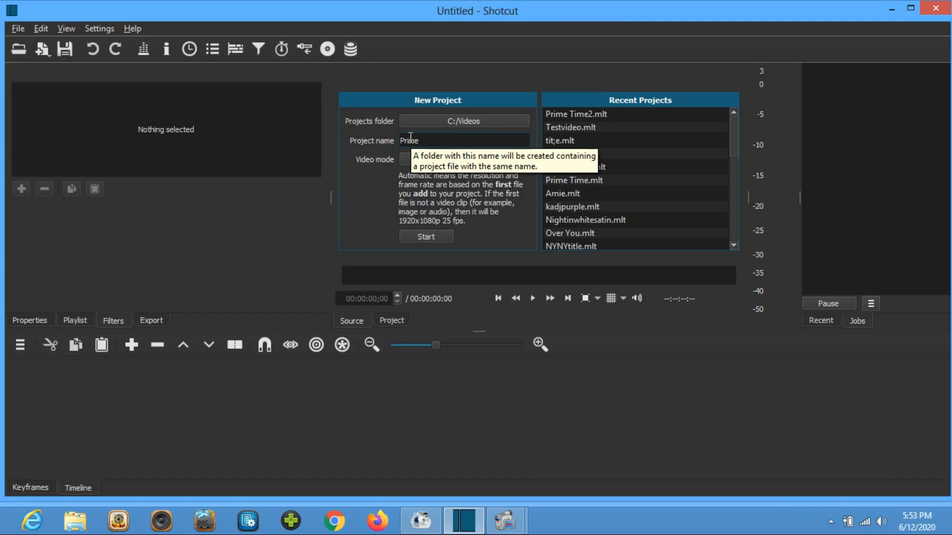
Name the new project Primetime and create it
type("o")
type("et")
type("ime")
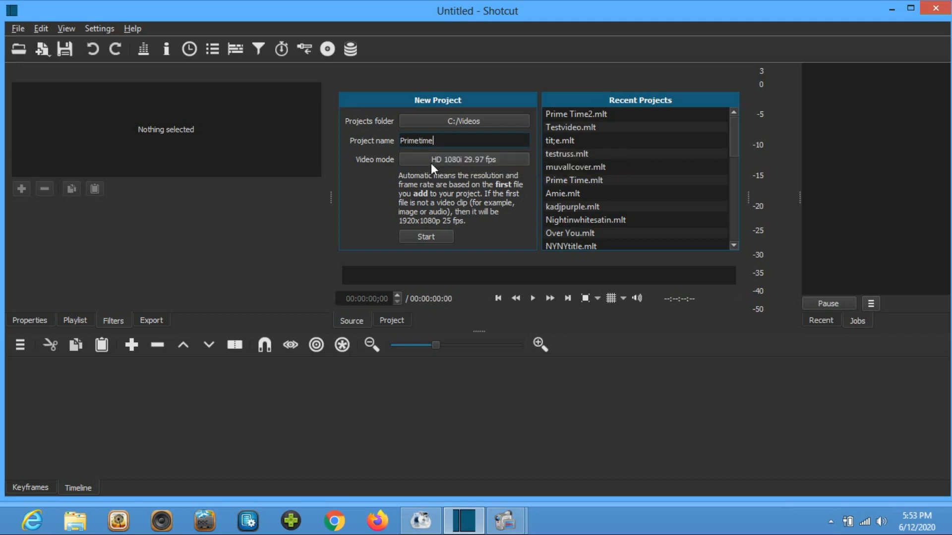
left_click(419, 239)
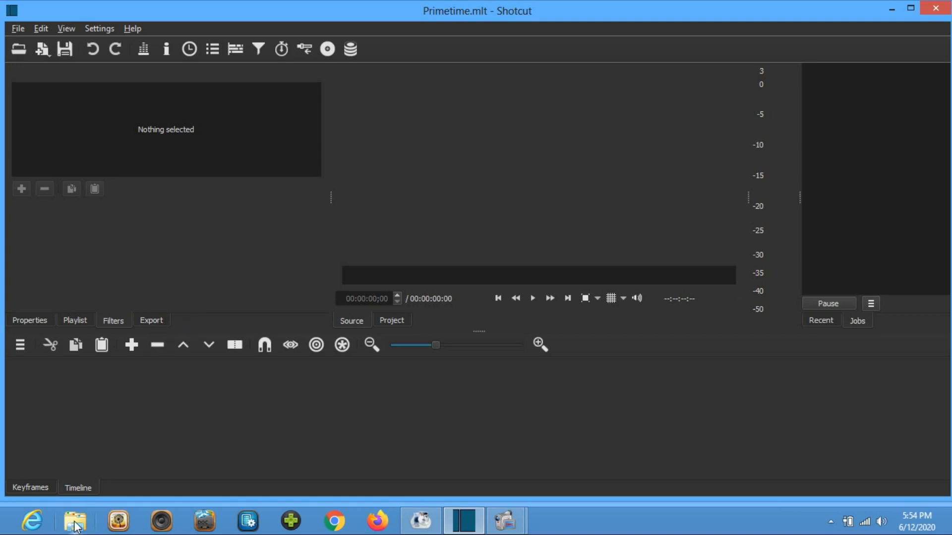
Show the project's playlist, then switch to File Explorer and open the Pictures subfolder videoprojectpics\yuyu
left_click(74, 321)
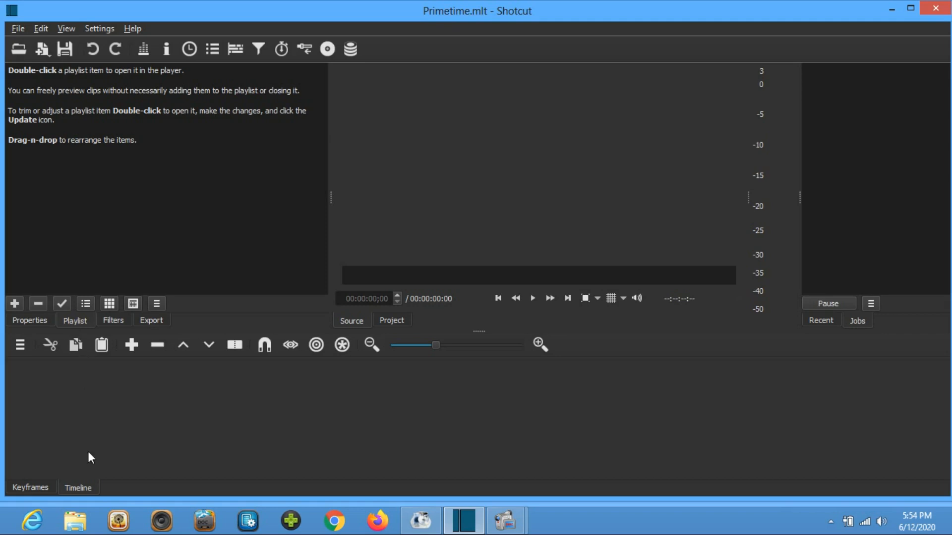
left_click(75, 524)
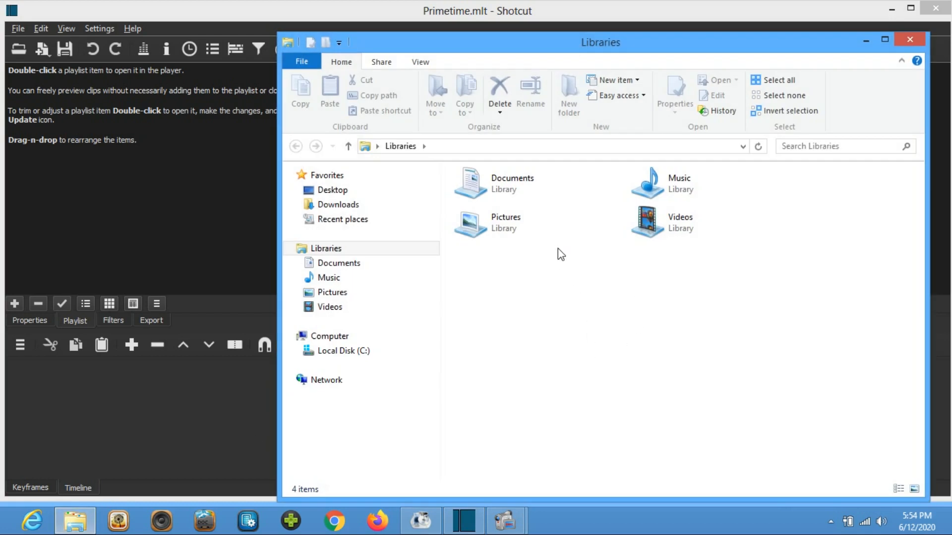
double_click(490, 222)
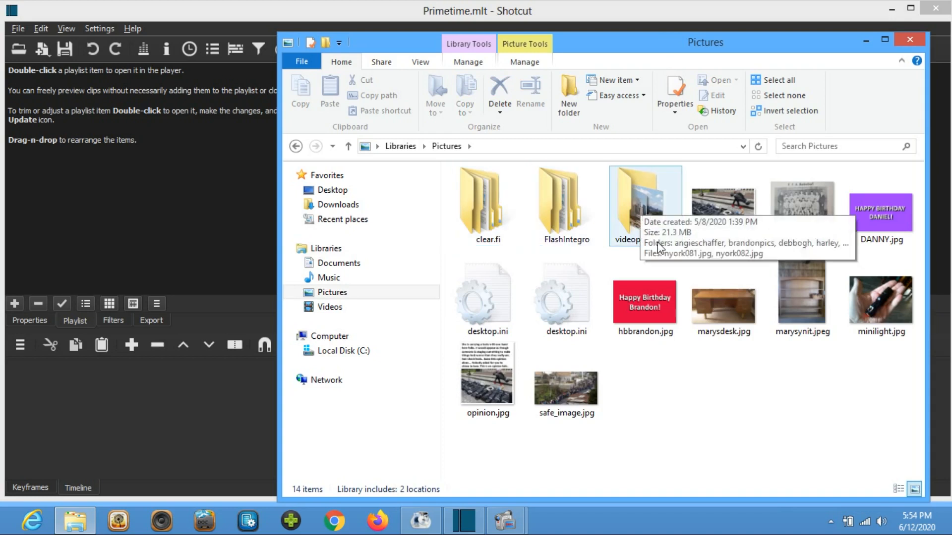
left_click(644, 187)
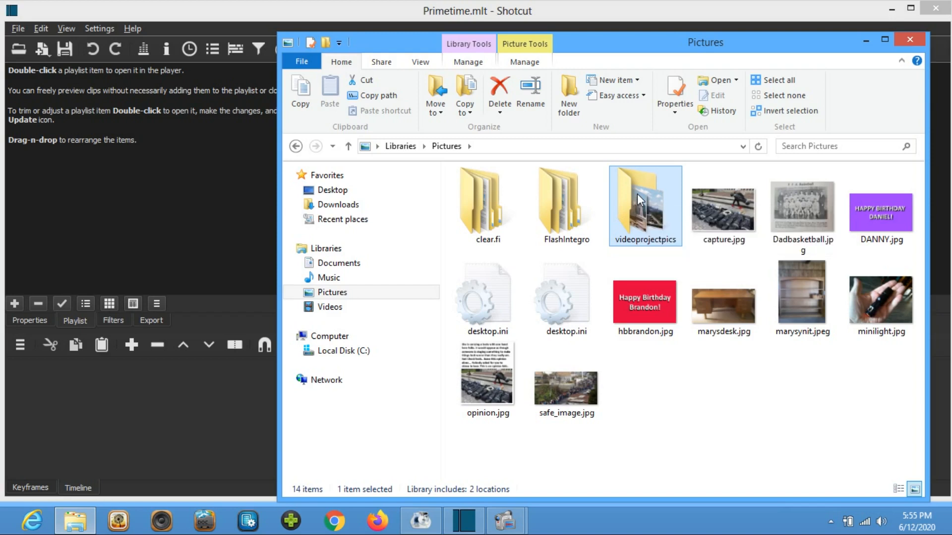
double_click(638, 194)
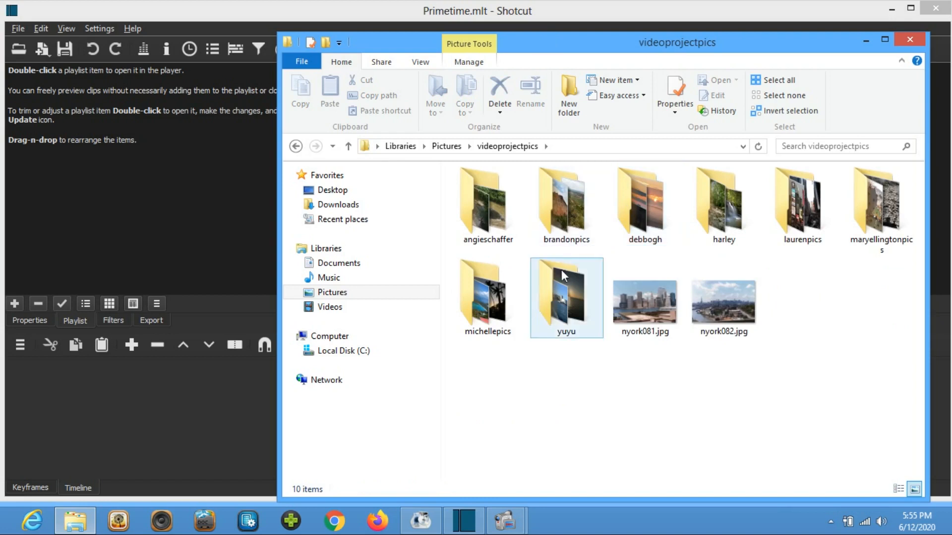
double_click(563, 301)
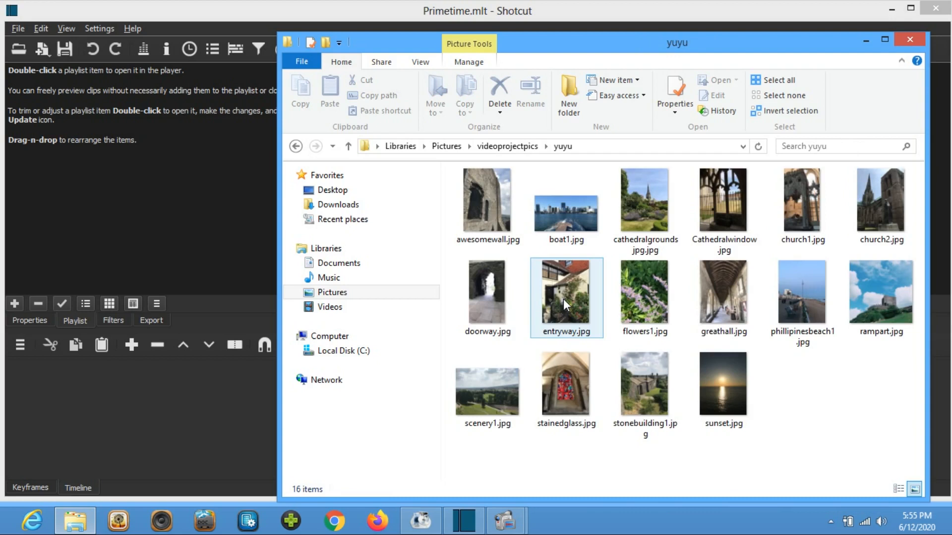
Add awesomewall, boat1, cathedralgroundsjpg, Cathedralwindow, church1, church2, doorway and entryway from the yuyu folder to the Shotcut playlist
left_click(507, 187)
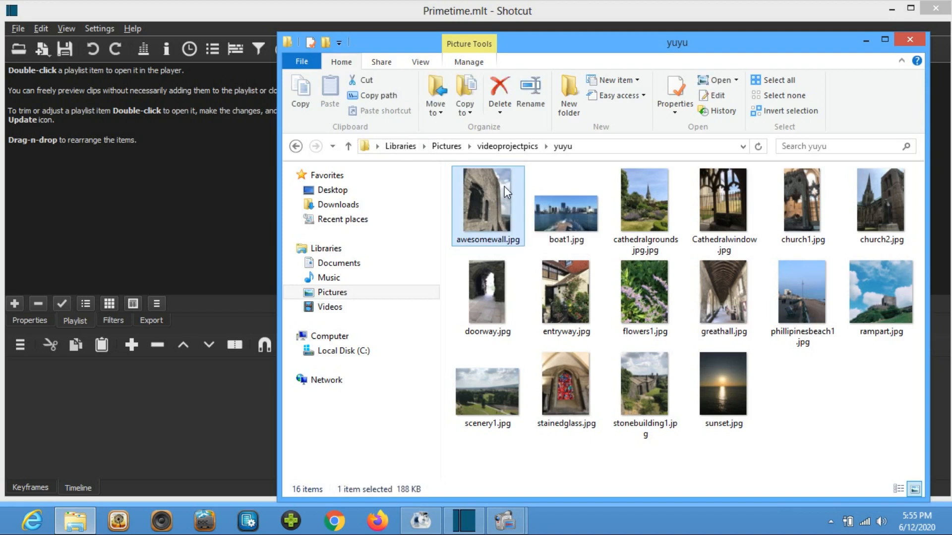
left_click_drag(569, 219, 193, 154)
left_click_drag(659, 213, 180, 139)
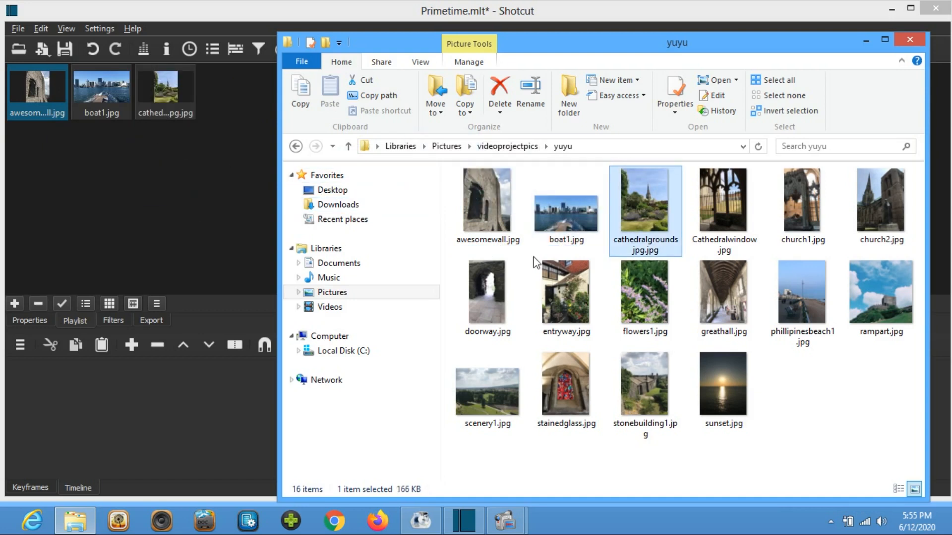
left_click_drag(729, 204, 257, 143)
left_click_drag(788, 183, 69, 211)
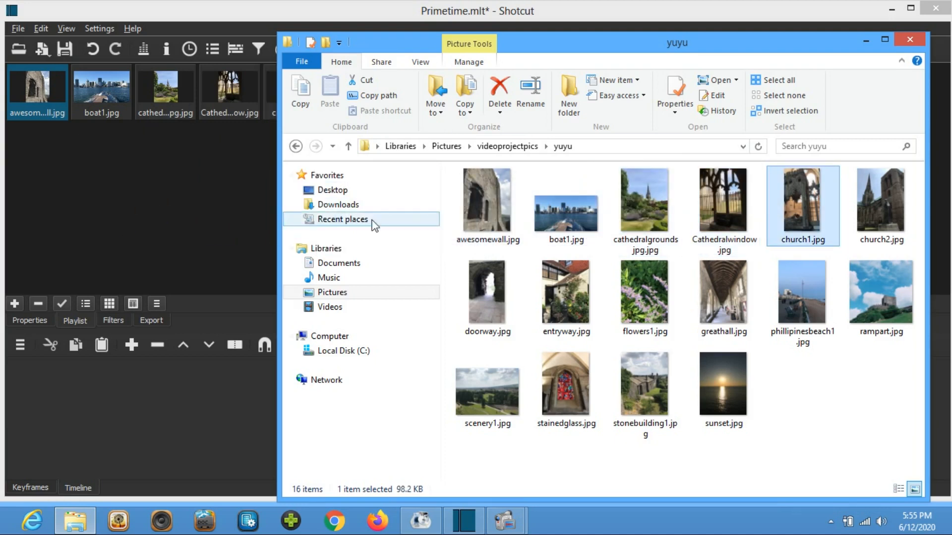
left_click_drag(882, 177, 10, 201)
left_click_drag(486, 292, 127, 201)
left_click_drag(567, 310, 199, 208)
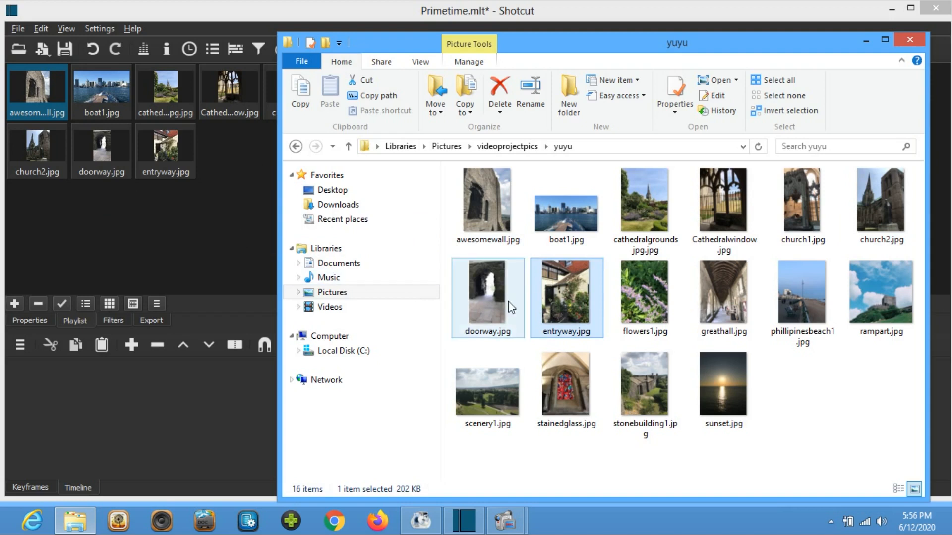
Add flowers1, greathall, phillipinesbeach1, rampart, scenery1, stainedglass and stonebuilding1 to the playlist, and load sunset.jpg into the player
left_click_drag(609, 280, 227, 182)
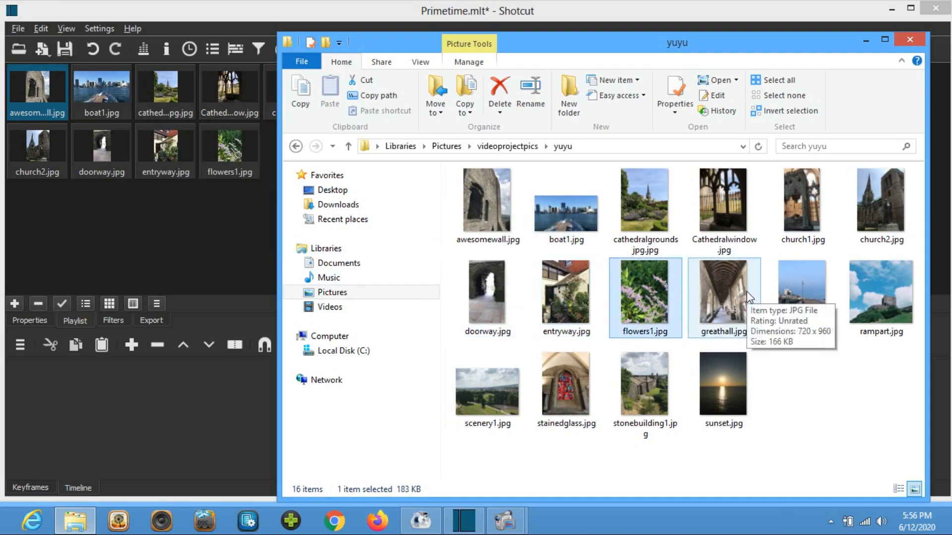
left_click_drag(737, 296, 58, 239)
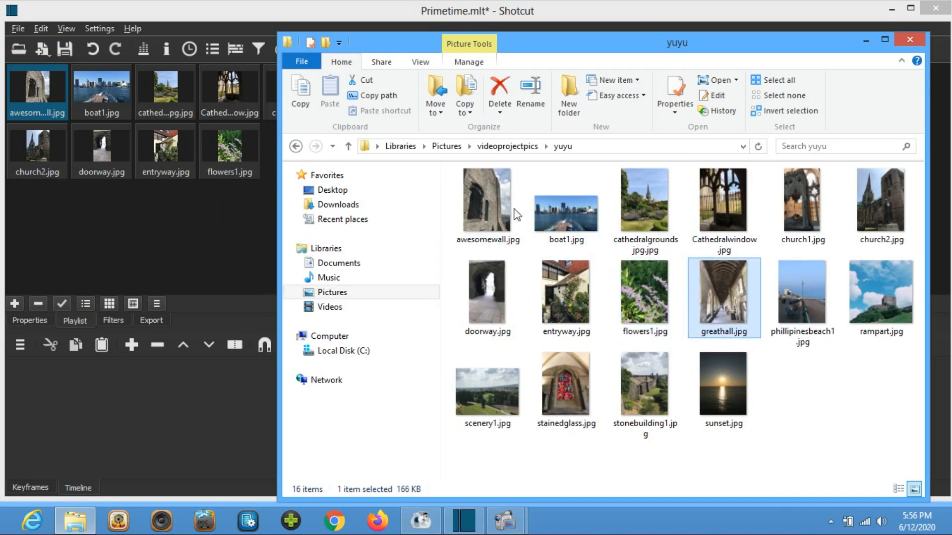
left_click_drag(809, 291, 47, 242)
left_click_drag(876, 284, 115, 242)
left_click_drag(484, 383, 178, 239)
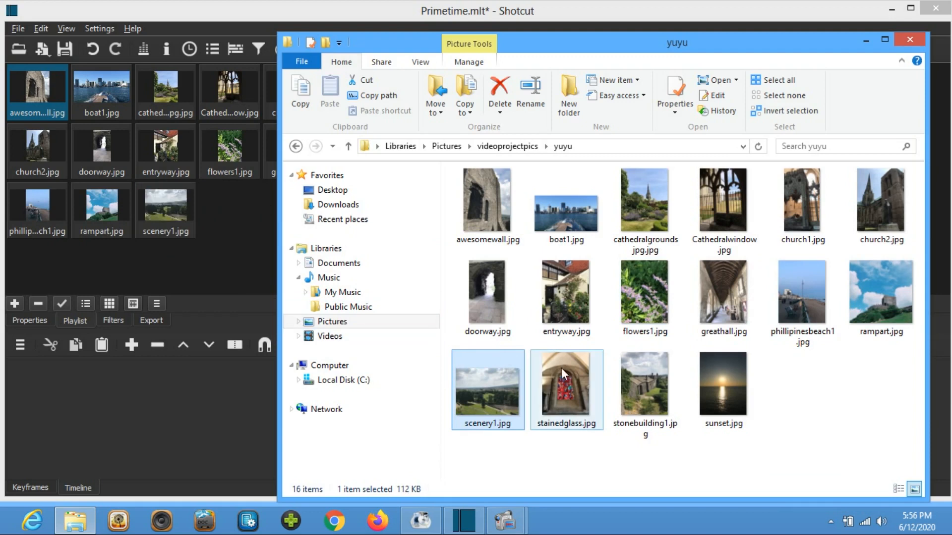
left_click_drag(552, 377, 248, 249)
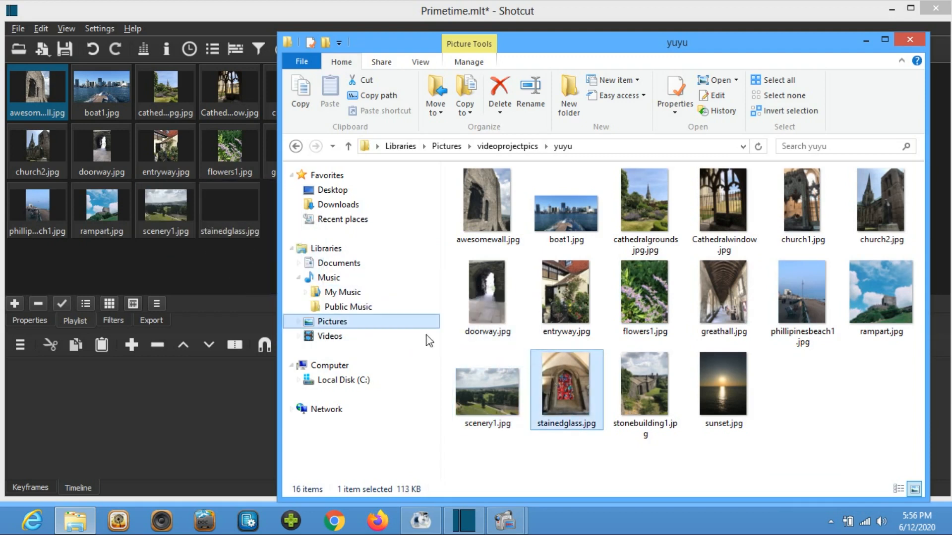
left_click_drag(650, 391, 159, 288)
left_click_drag(714, 402, 243, 300)
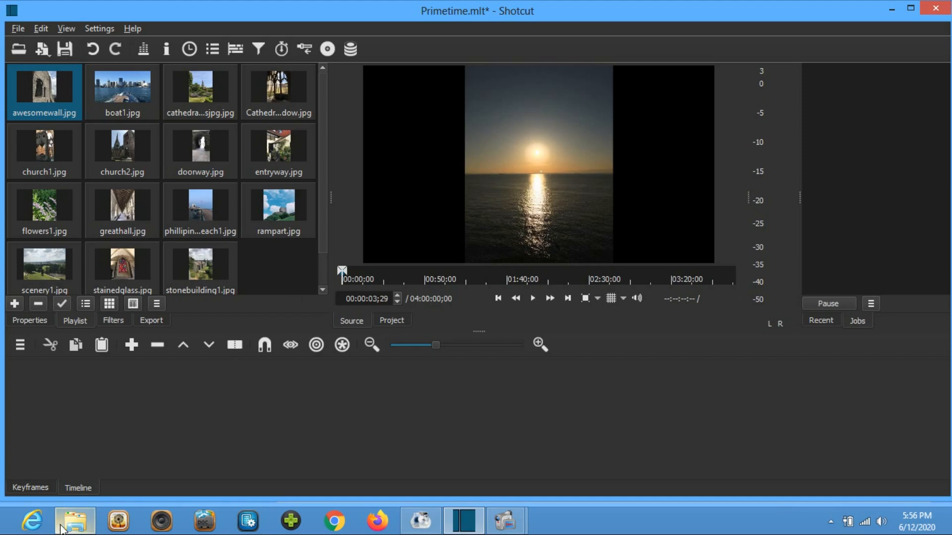
Return to File Explorer and open the folder C:\music\klark songs karaoke\klarkrockmp3s
mouse_move(61, 528)
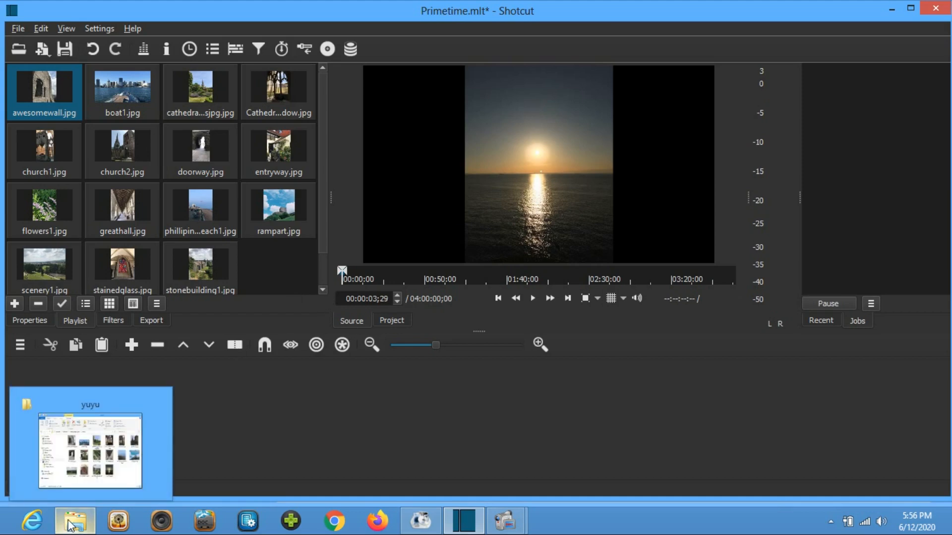
left_click(71, 525)
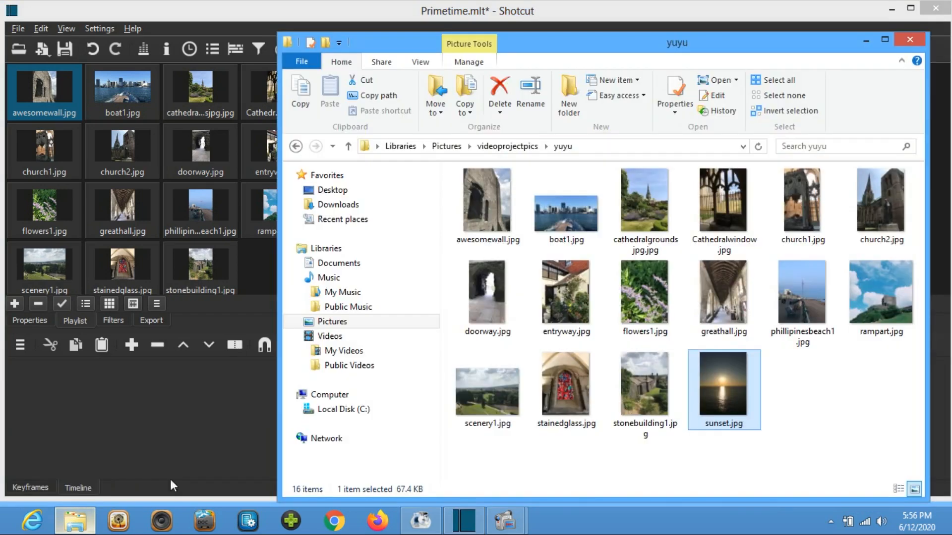
left_click(319, 413)
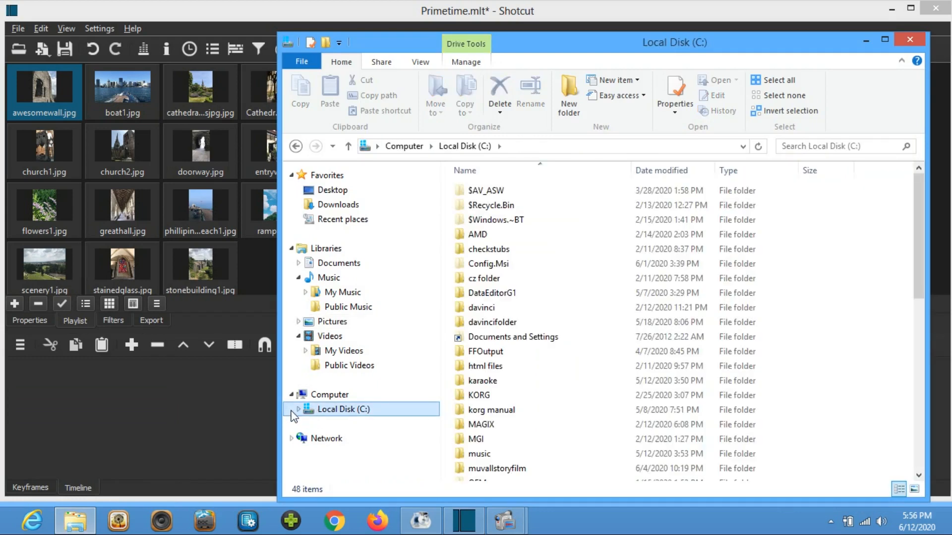
left_click(294, 411)
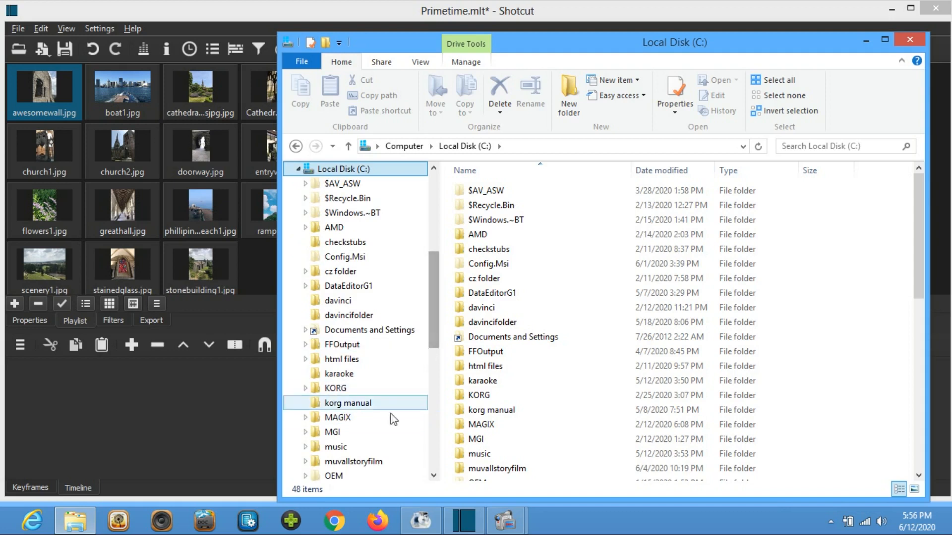
left_click(373, 449)
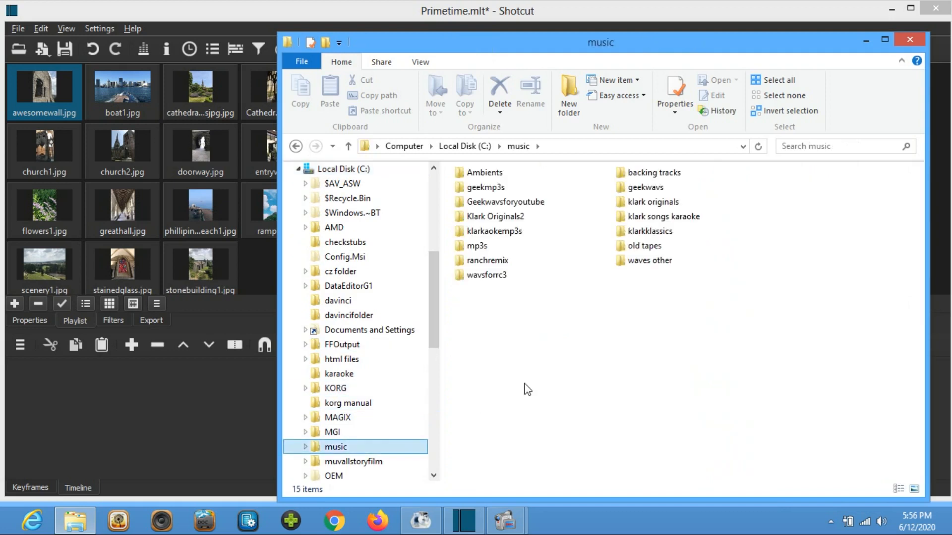
double_click(656, 219)
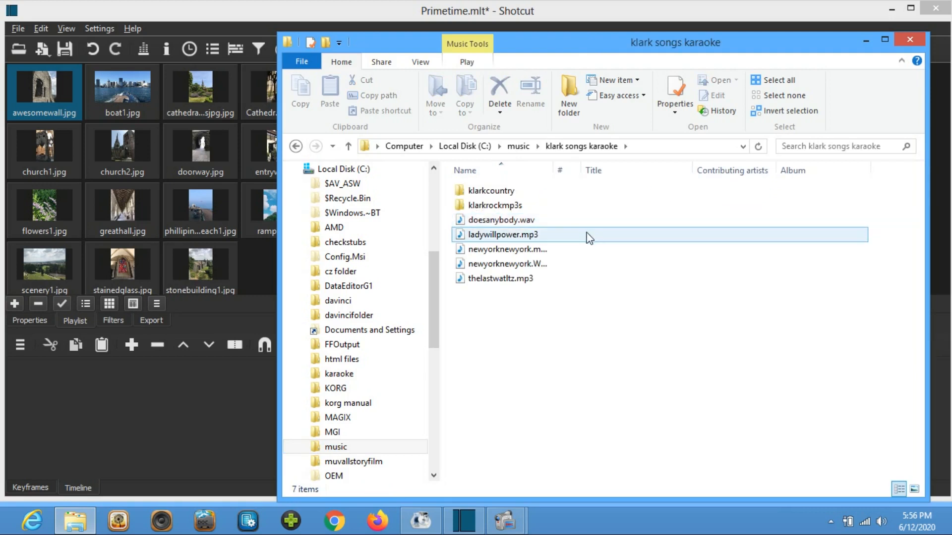
double_click(510, 207)
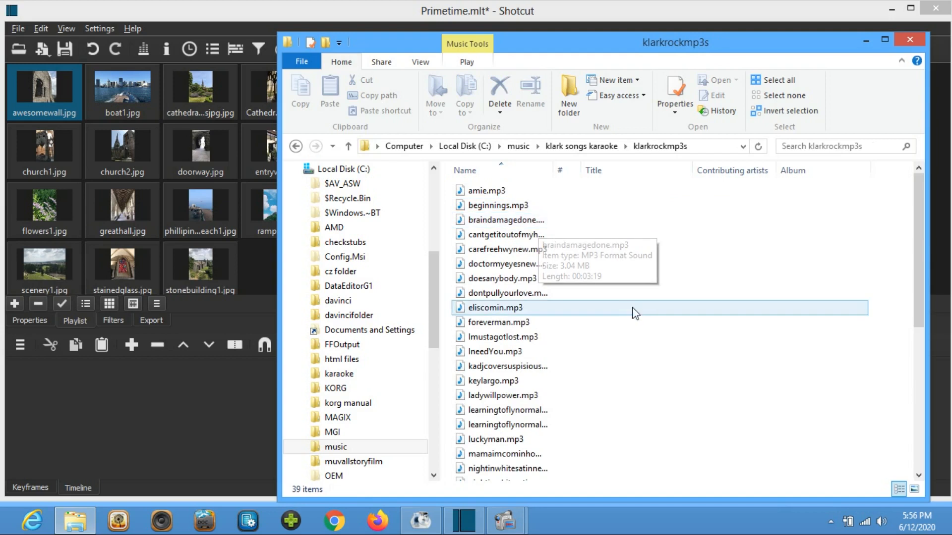
Add primetime4.mp3 to the Shotcut playlist and close the File Explorer window
scroll(633, 322, "down", 3)
scroll(634, 323, "down", 1)
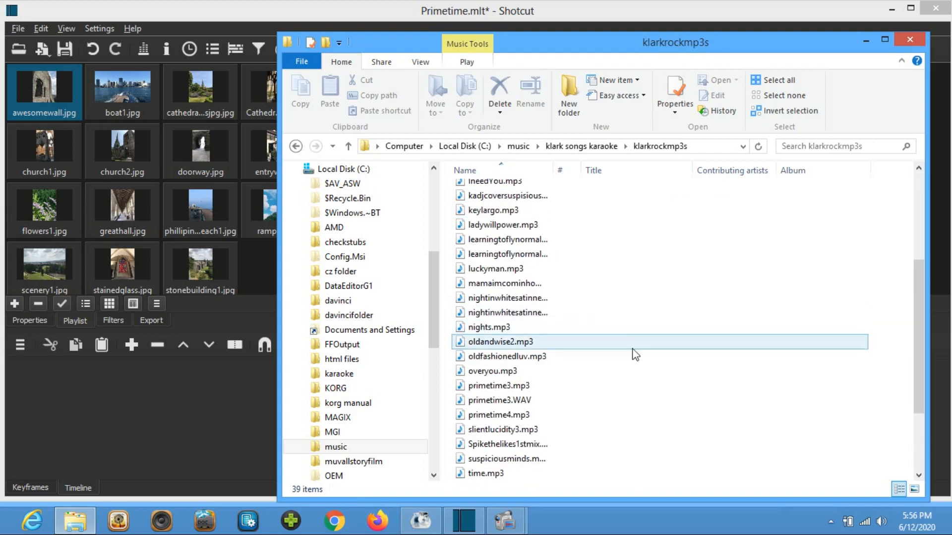
left_click(490, 419)
left_click_drag(490, 419, 242, 263)
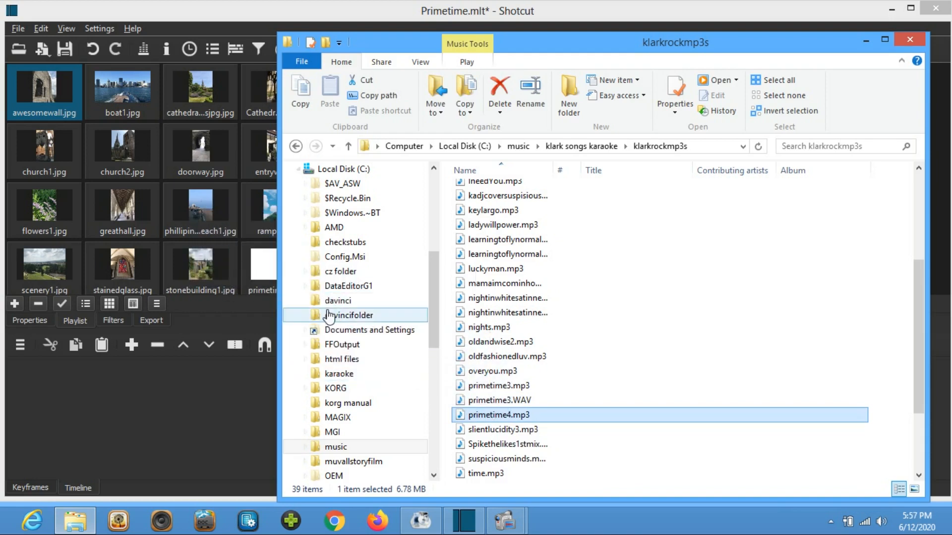
left_click(912, 38)
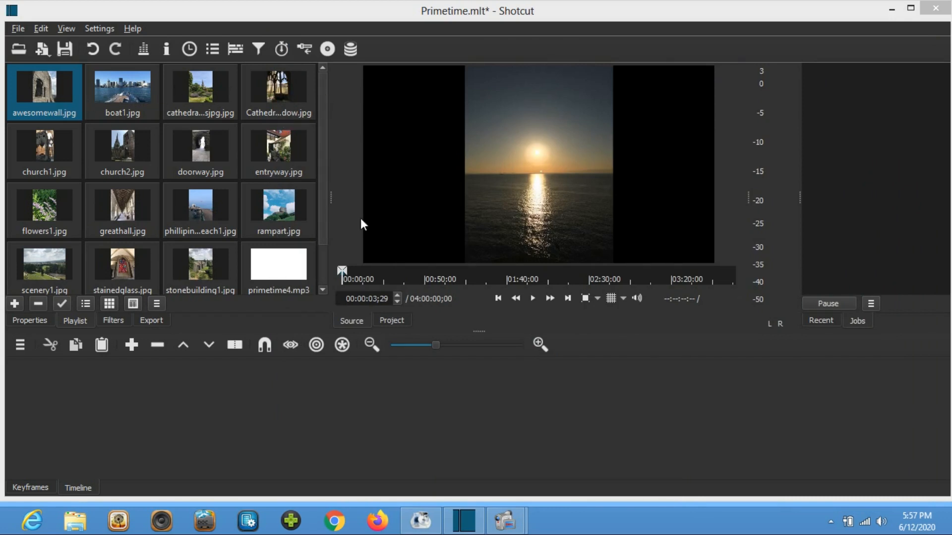
Add two video tracks to the empty timeline
right_click(35, 399)
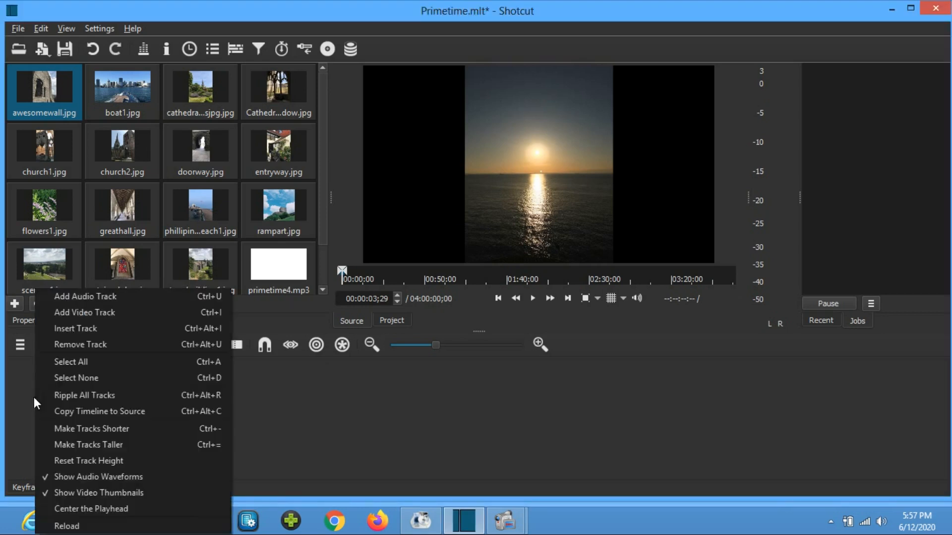
left_click(68, 312)
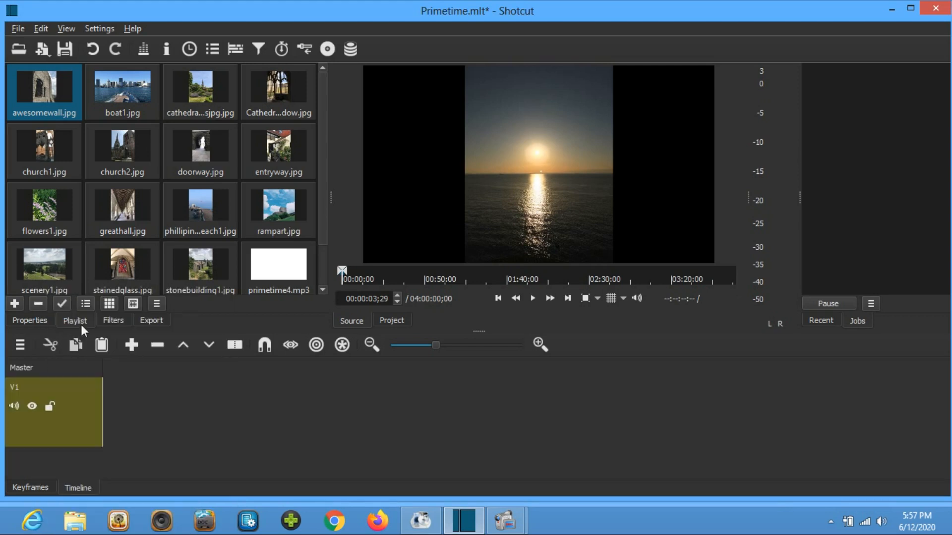
right_click(171, 415)
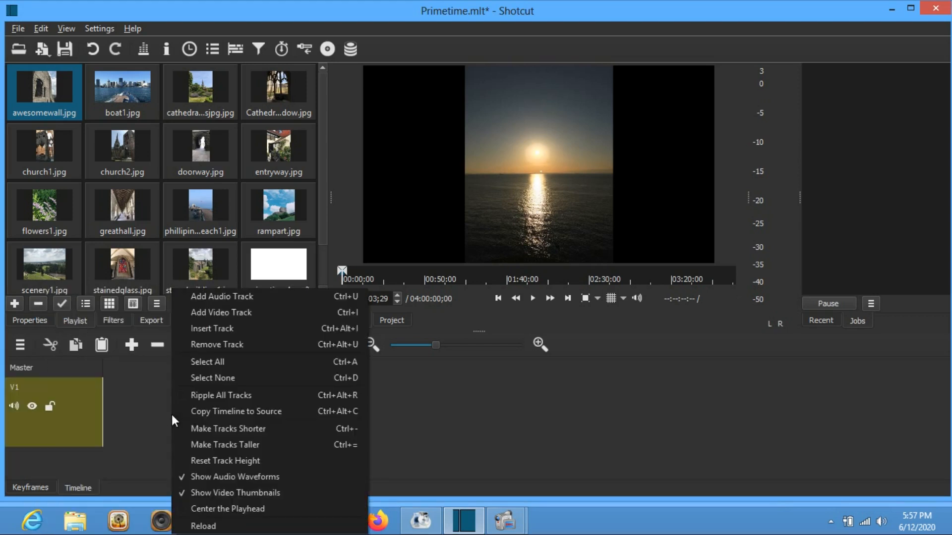
left_click(220, 312)
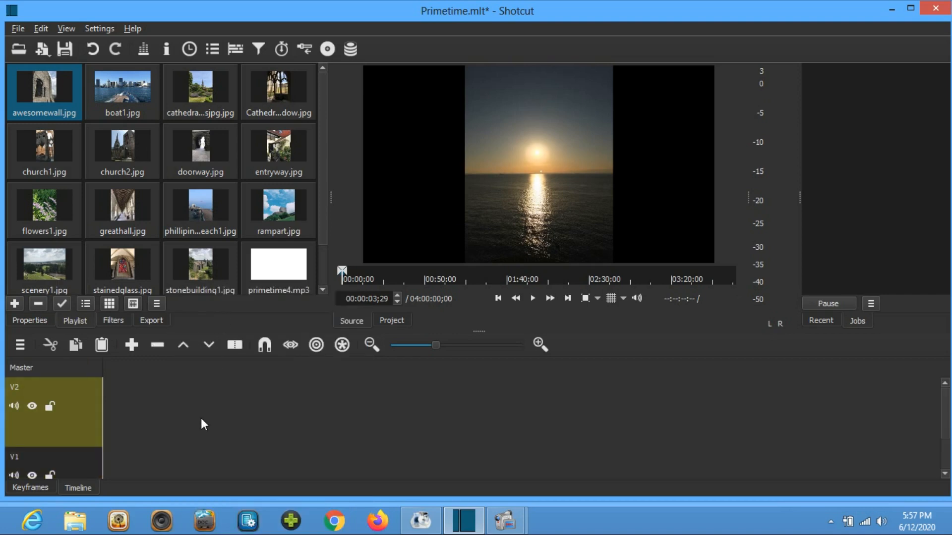
Add an audio track to the timeline beneath the two video tracks
key("ctrl+u")
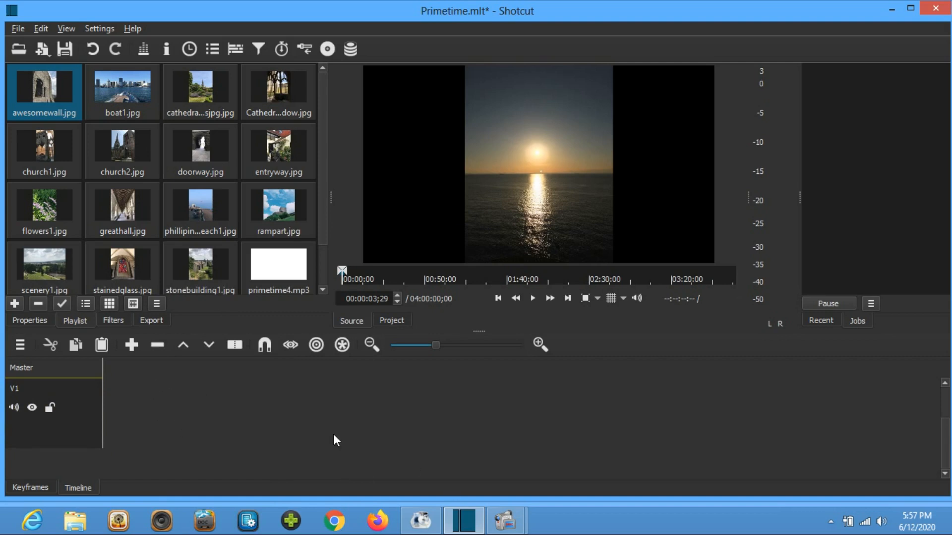
right_click(212, 412)
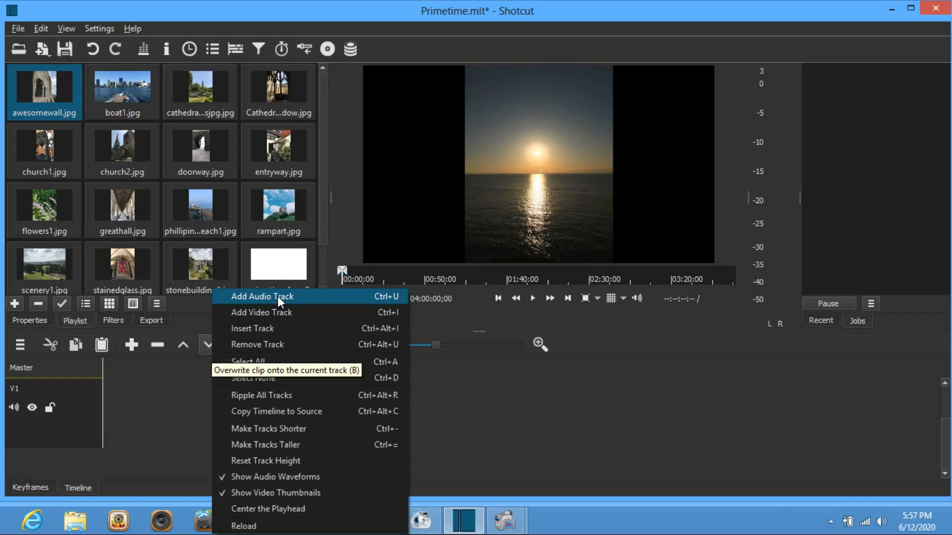
left_click(278, 312)
scroll(188, 446, "down", 2)
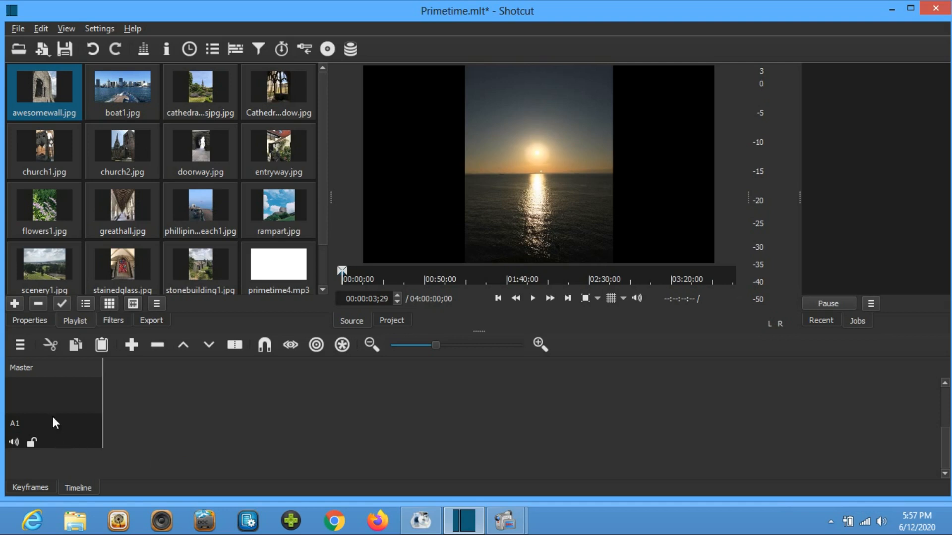
scroll(38, 391, "up", 2)
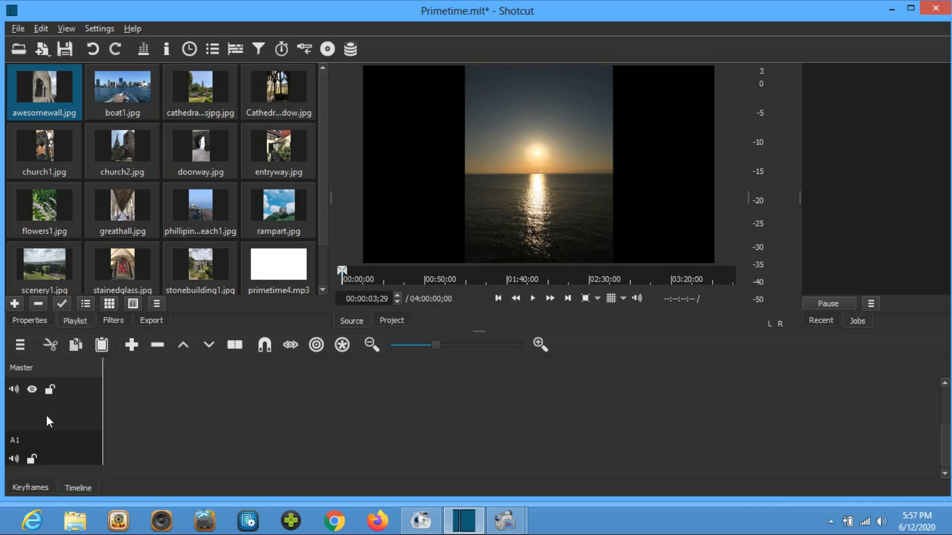
Generate a solid black (#000000) color clip with the Color generator
scroll(46, 415, "up", 1)
scroll(46, 417, "up", 1)
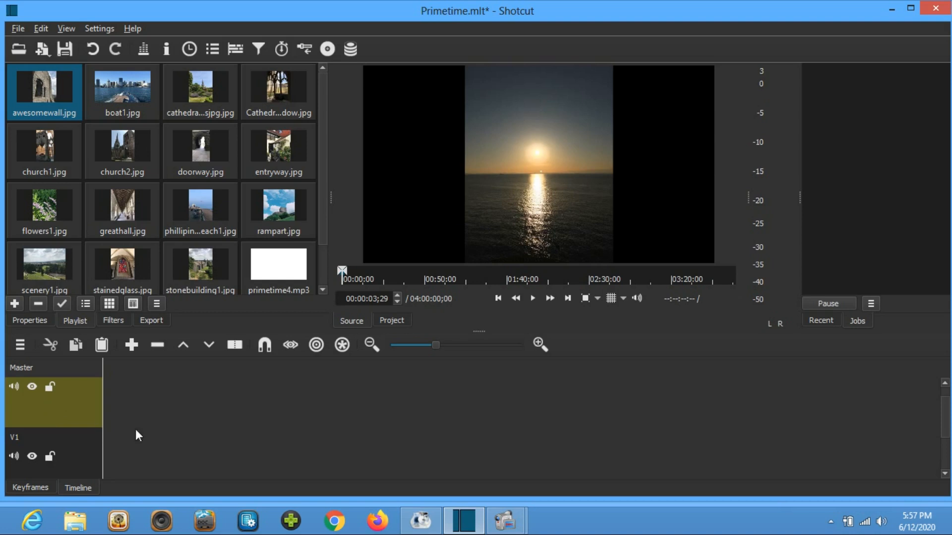
scroll(208, 444, "up", 1)
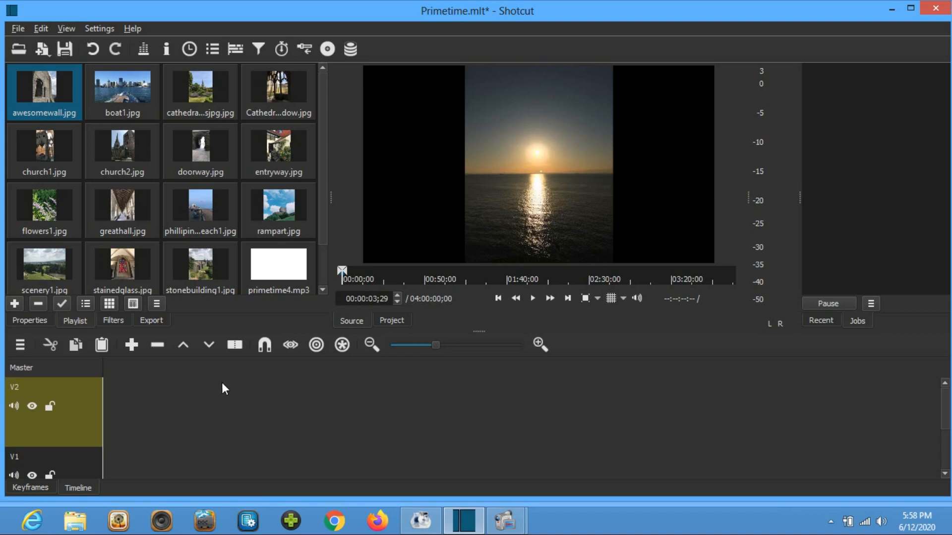
left_click_drag(323, 149, 326, 219)
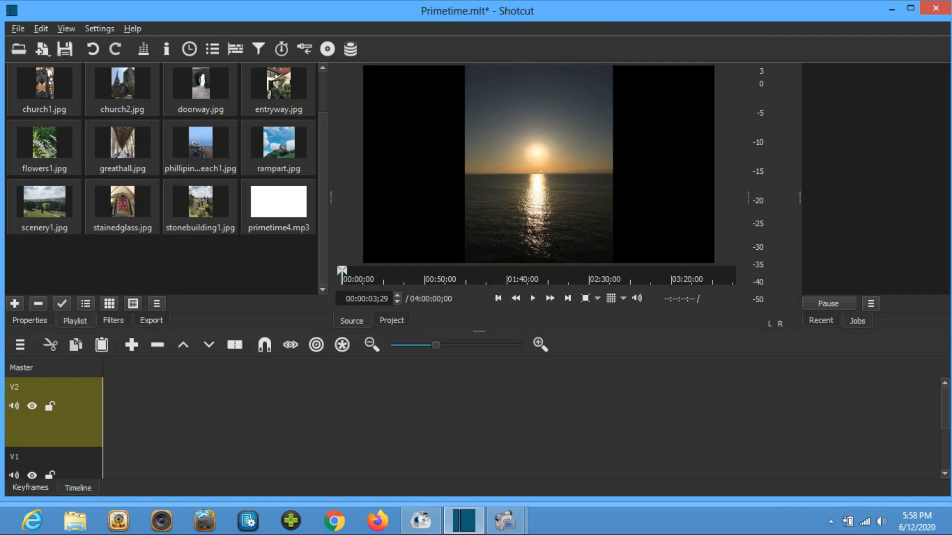
left_click(17, 29)
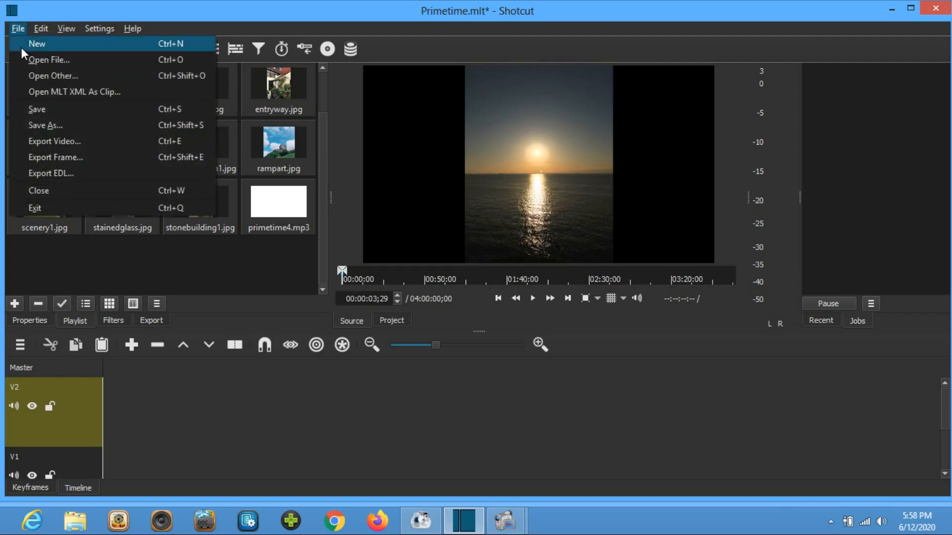
left_click(24, 76)
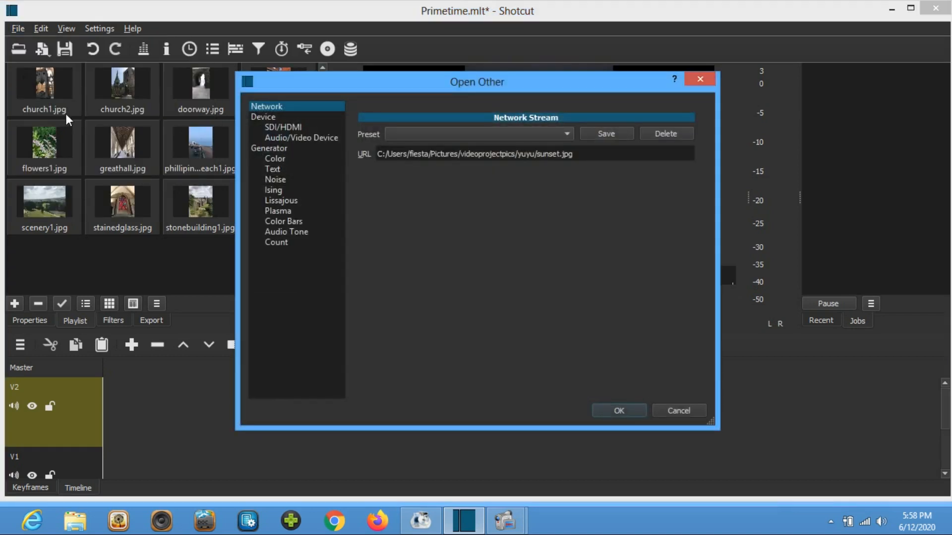
left_click(275, 158)
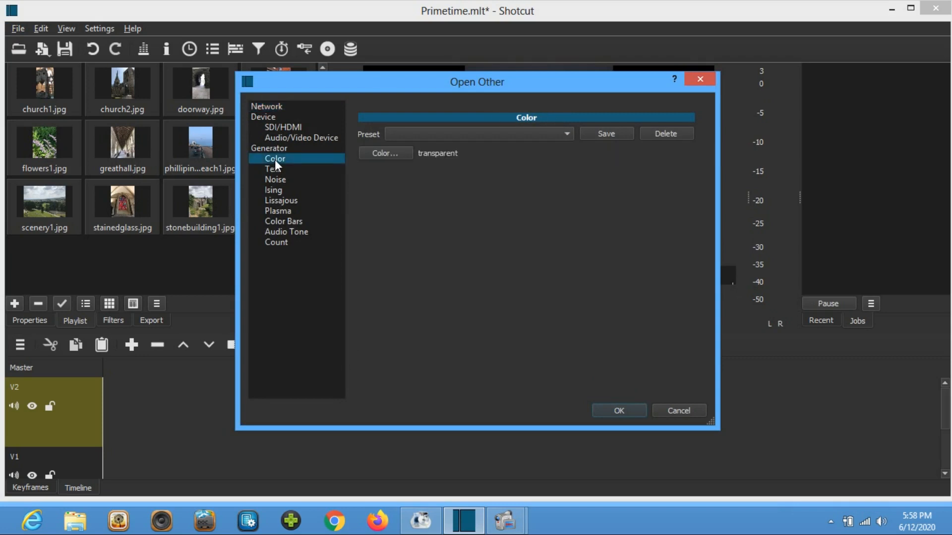
left_click(388, 153)
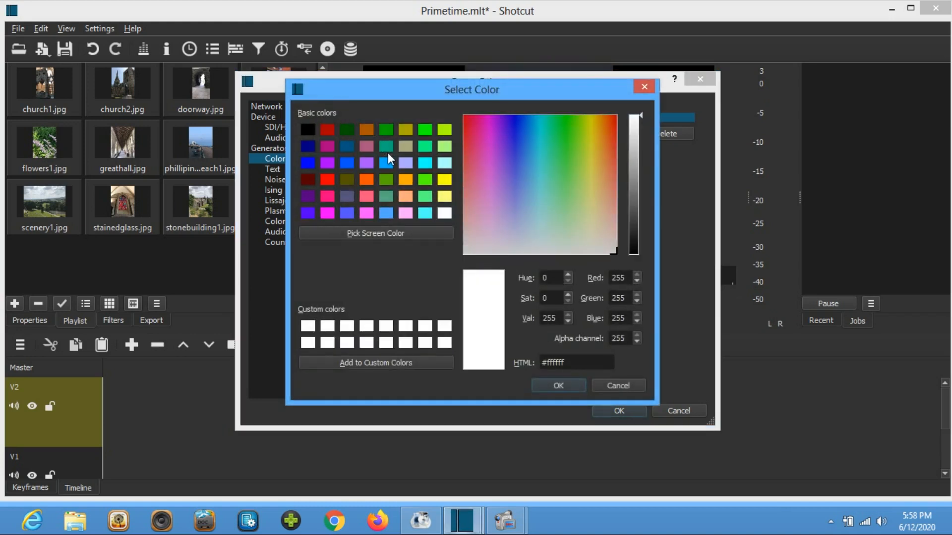
left_click(305, 128)
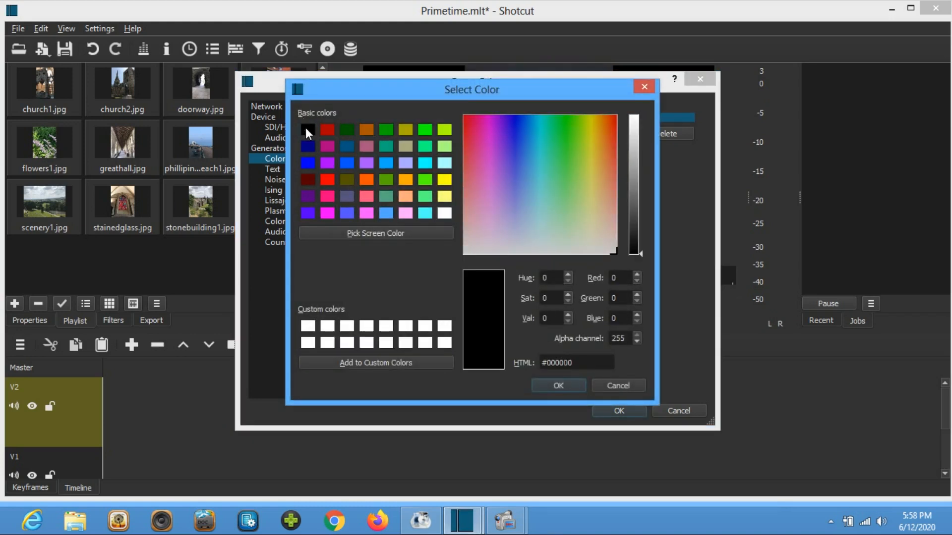
left_click(562, 384)
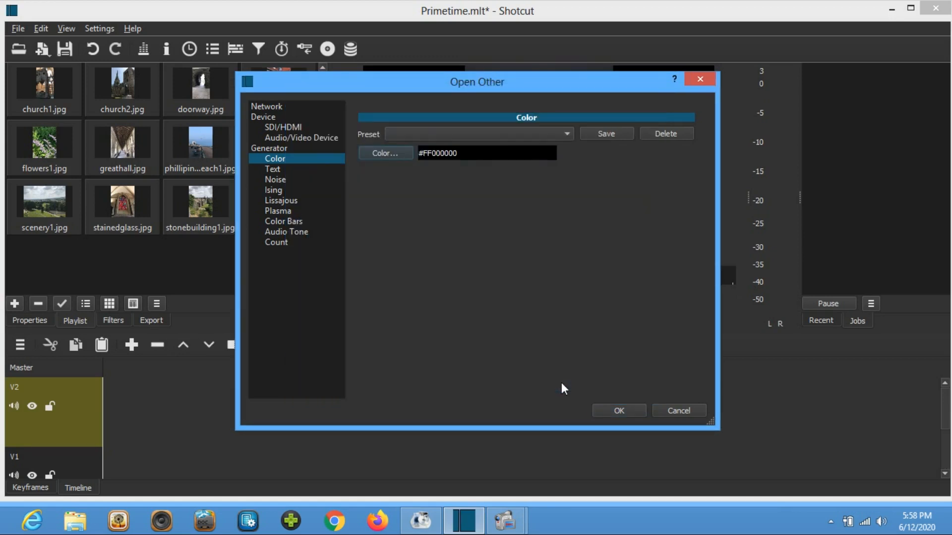
left_click_drag(406, 78, 579, 57)
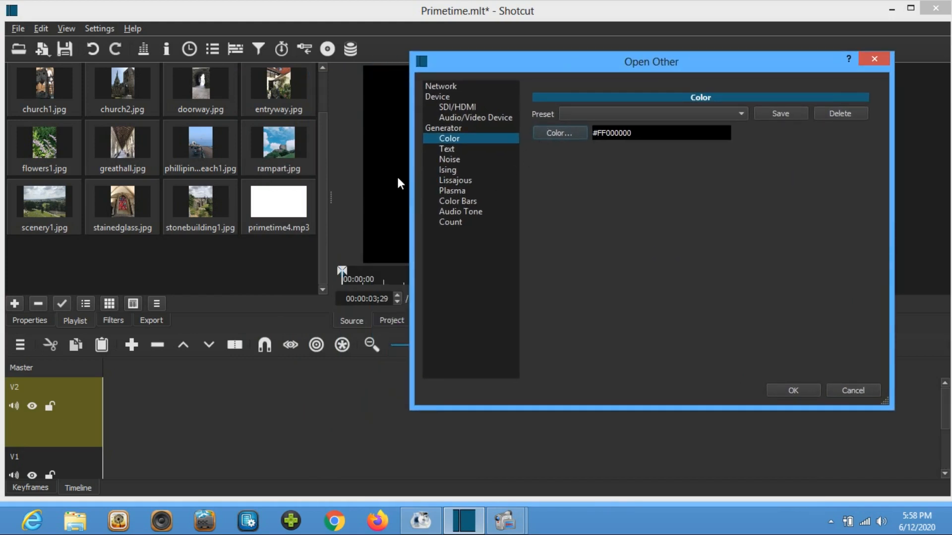
left_click(793, 390)
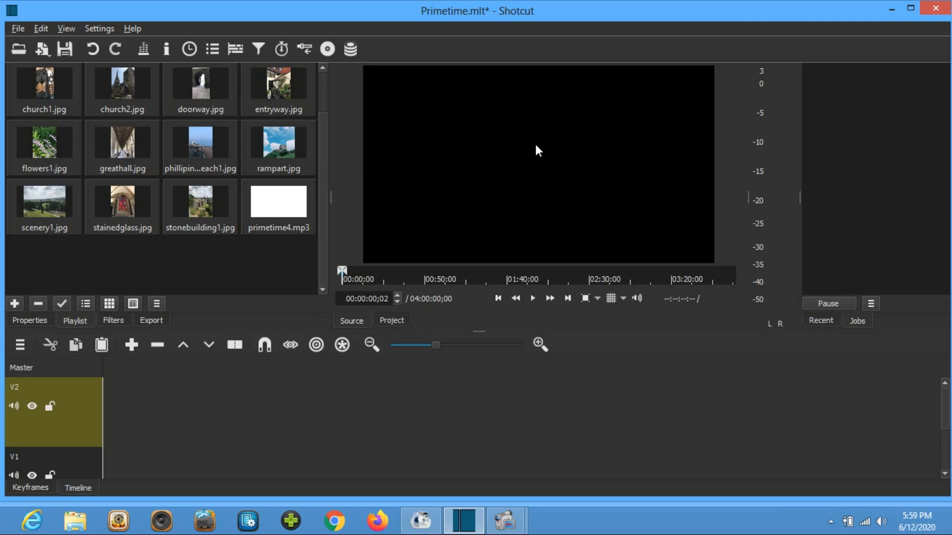
Add the generated black clip to the end of the playlist, after primetime4.mp3
left_click_drag(535, 146, 20, 256)
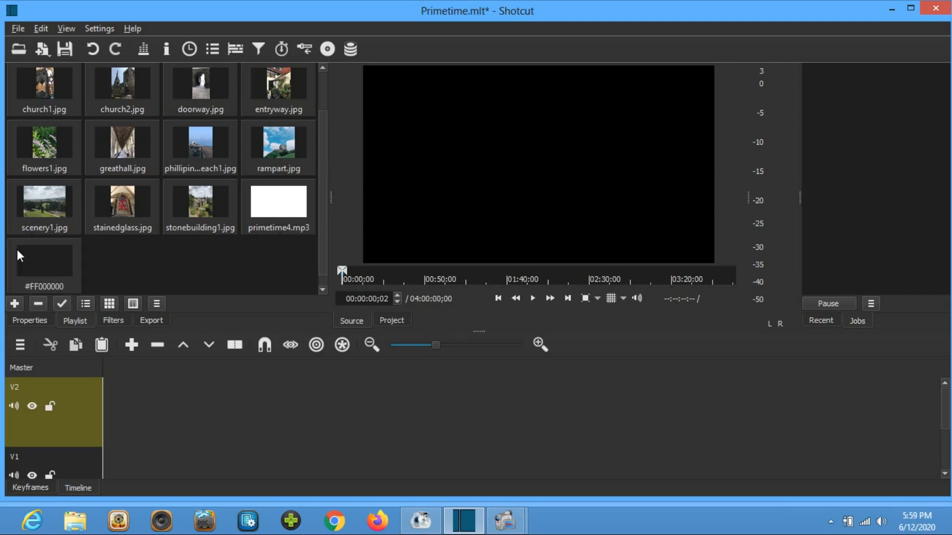
left_click(22, 270)
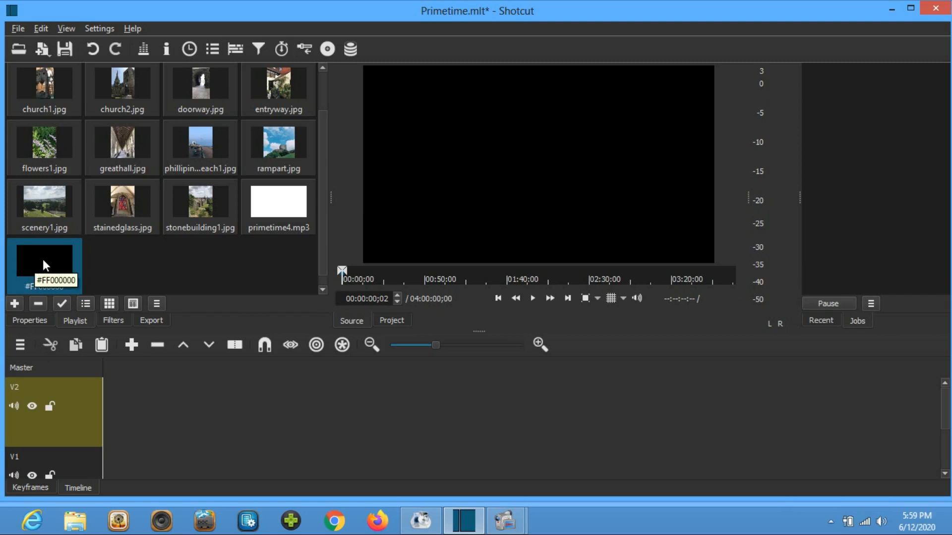
left_click_drag(43, 260, 50, 270)
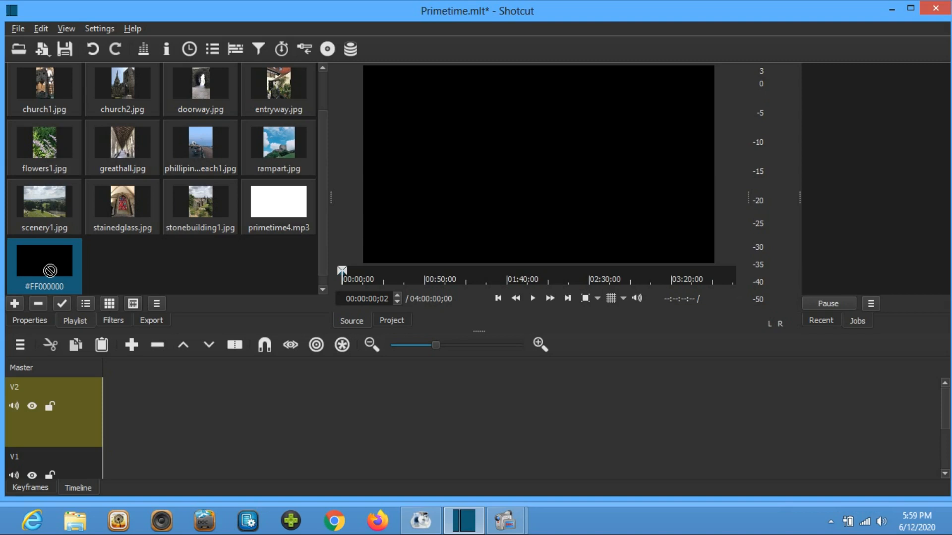
Place the black clip from the playlist on track V2, aligned with the very start of the timeline
left_click(50, 213)
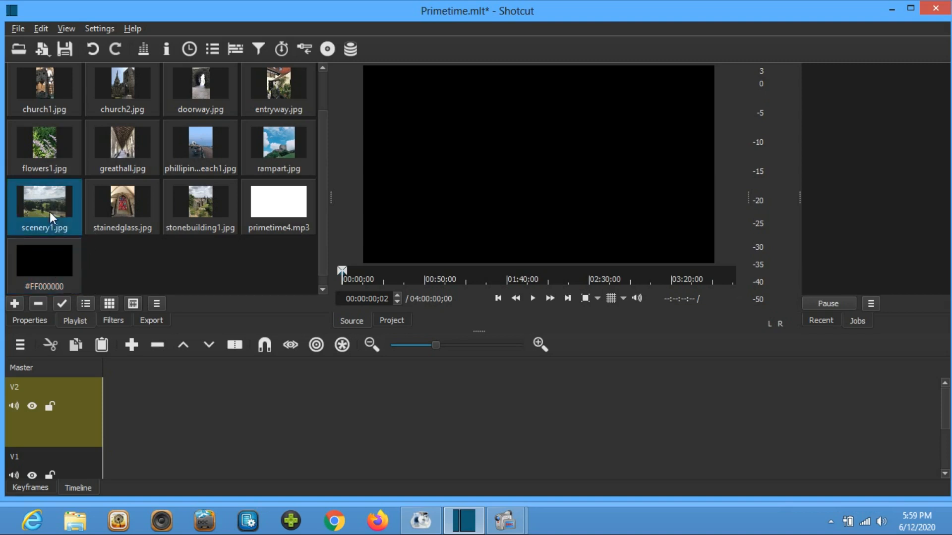
left_click(26, 148)
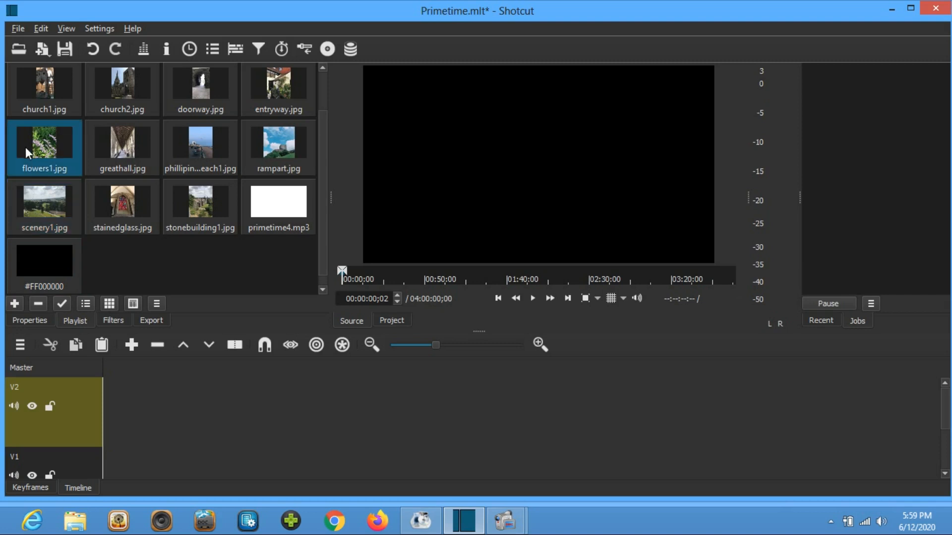
left_click(43, 215)
left_click(33, 262)
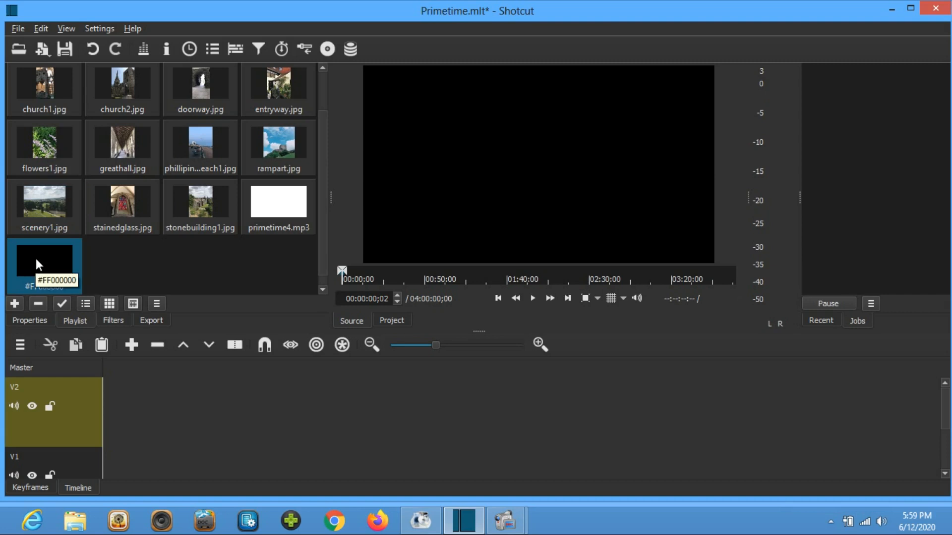
left_click_drag(37, 260, 208, 411)
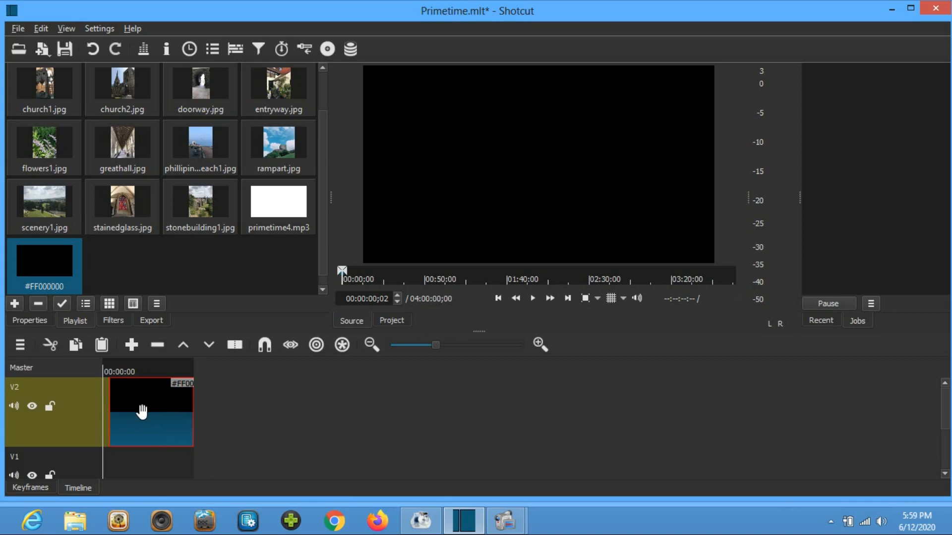
left_click_drag(128, 409, 123, 409)
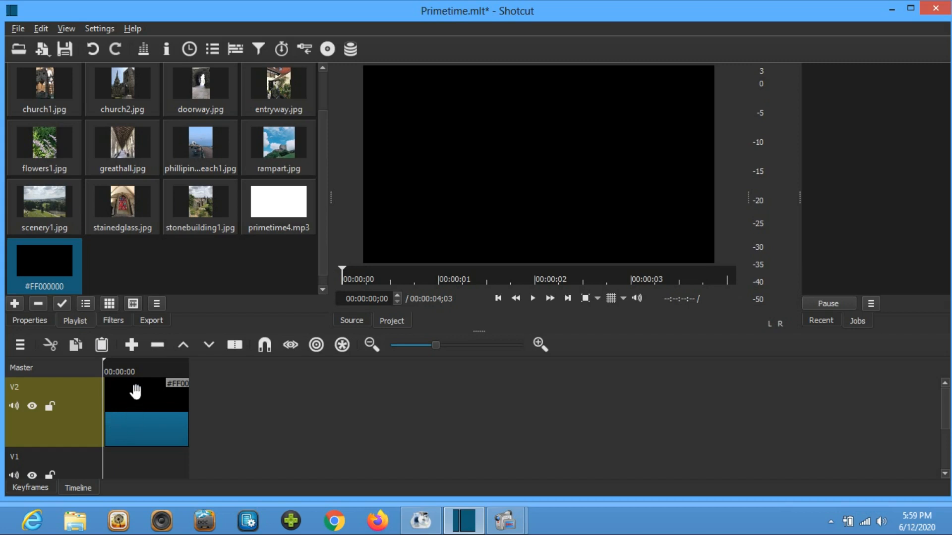
Show the filters of the black clip on V2 with the playhead inside the clip at 00:00:01;16
left_click(118, 380)
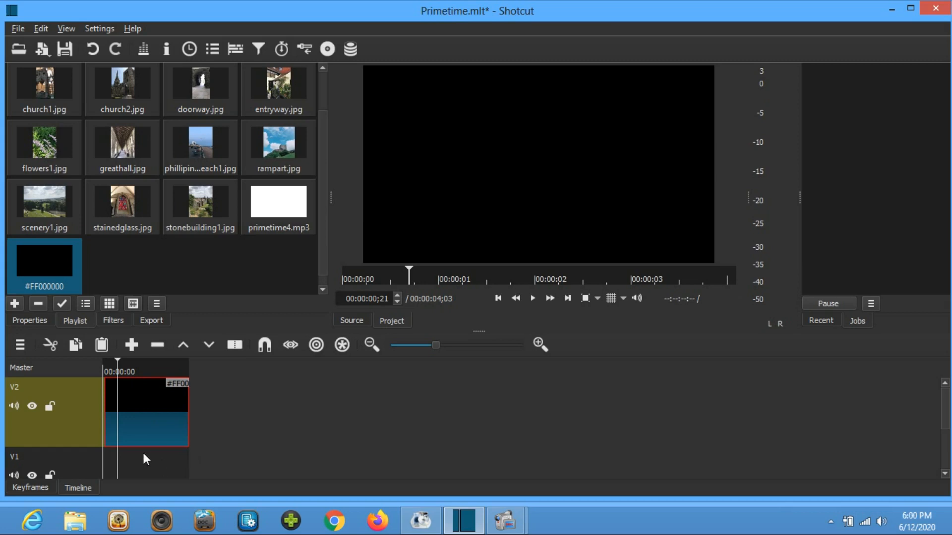
mouse_move(113, 381)
left_click(111, 321)
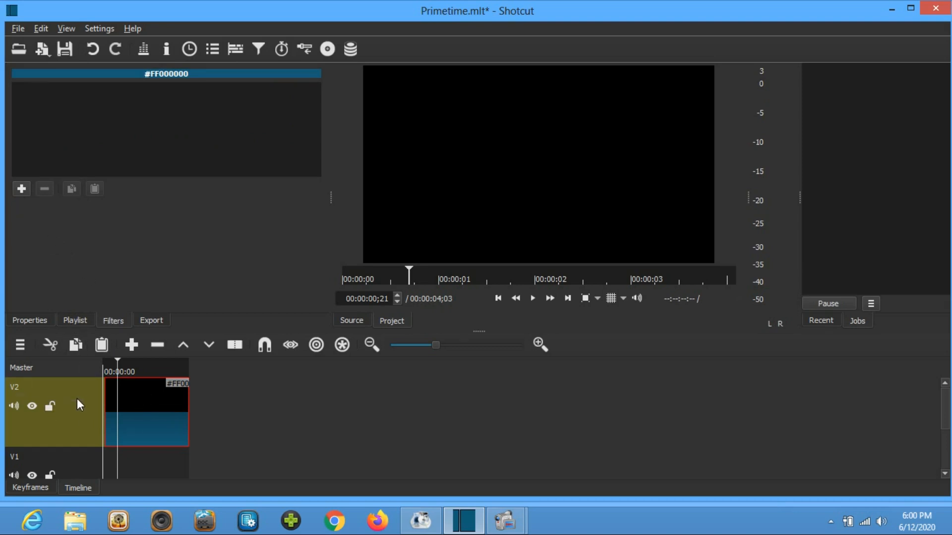
left_click(240, 394)
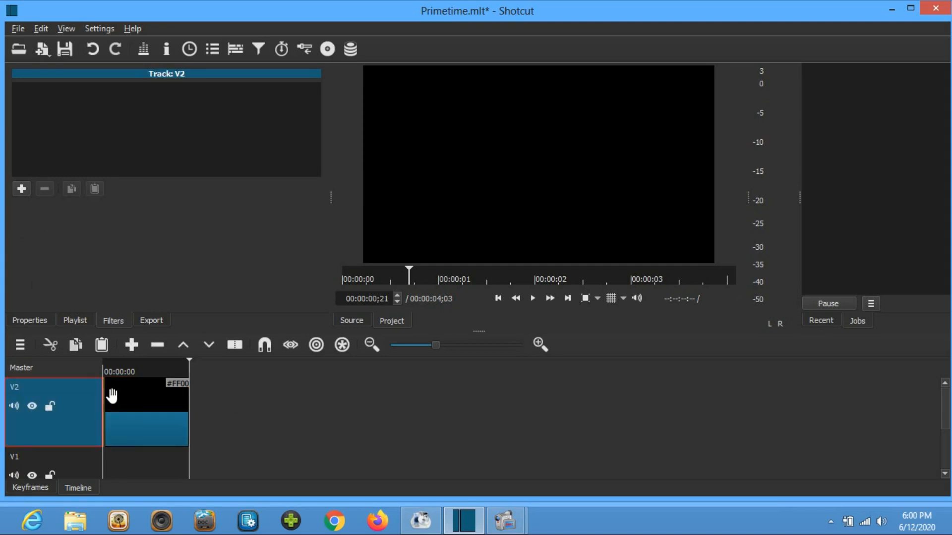
left_click(125, 370)
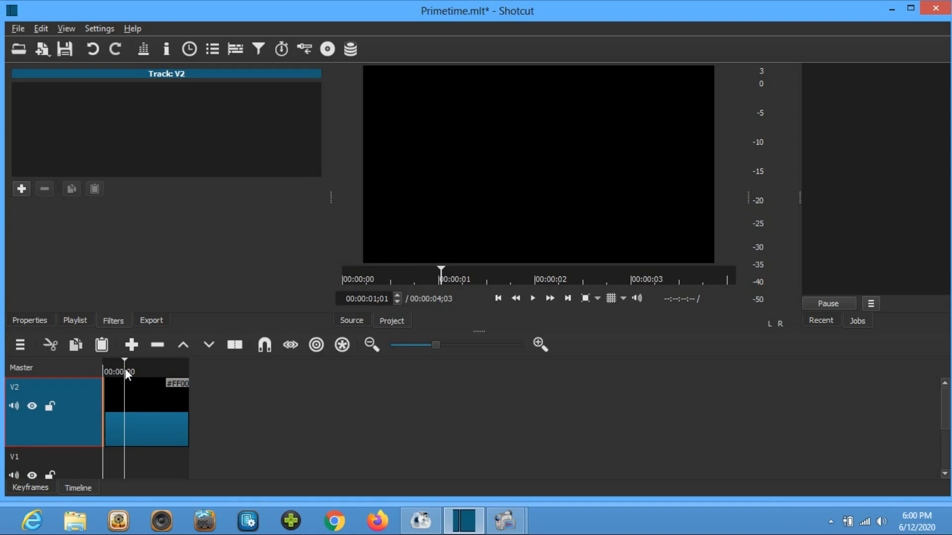
left_click(257, 407)
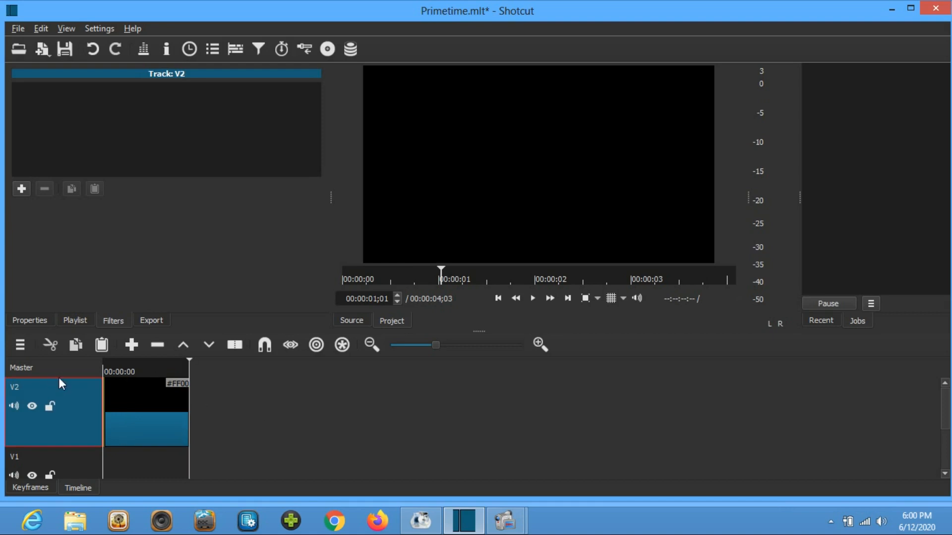
left_click(136, 368)
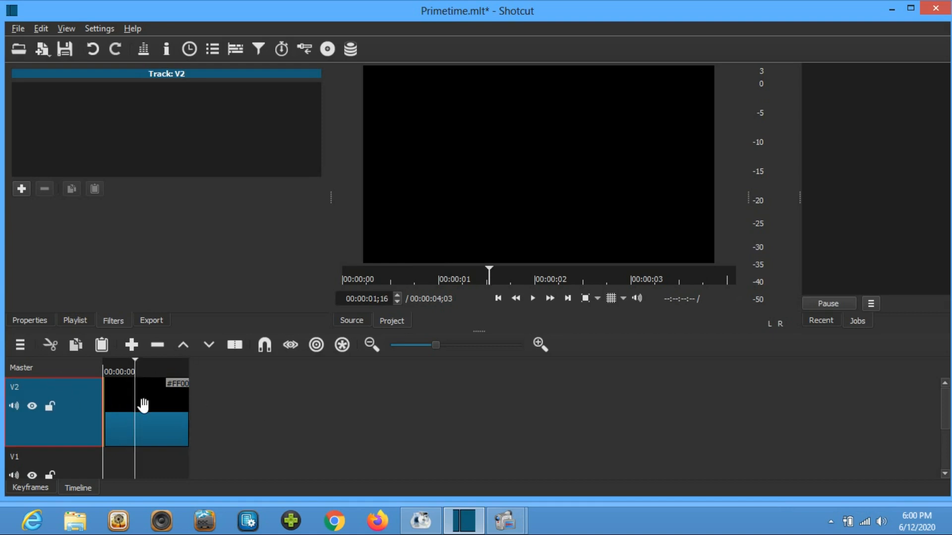
left_click(143, 406)
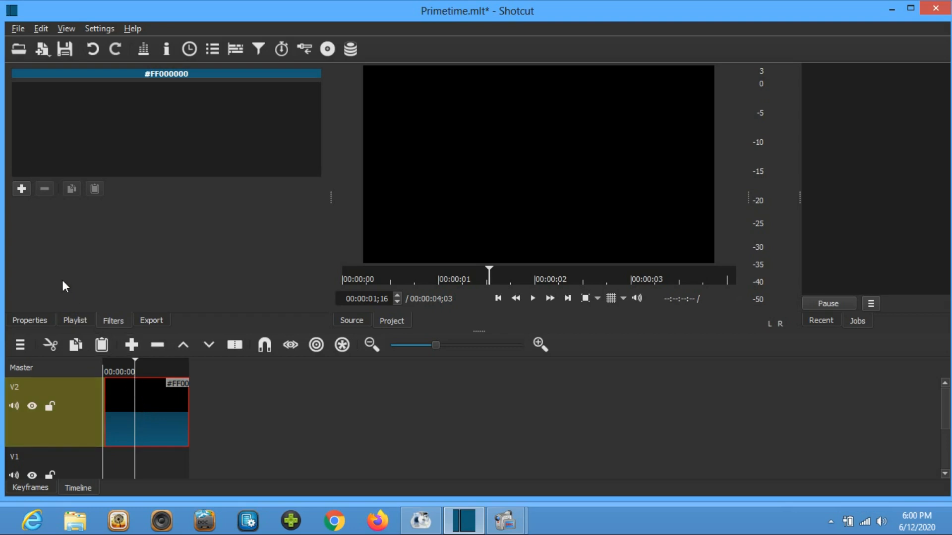
Add the Text: 3D video filter to the black clip on V2
left_click(21, 189)
scroll(30, 198, "down", 2)
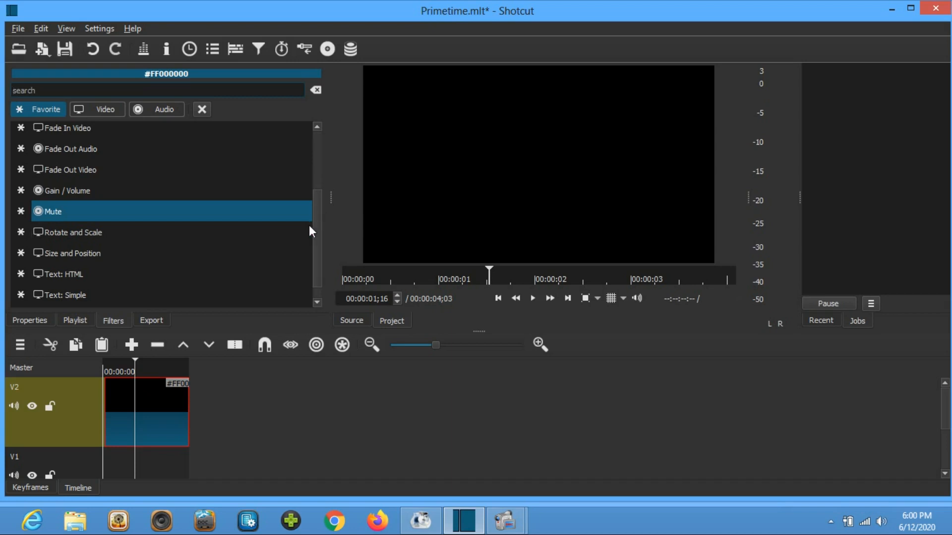
left_click(98, 109)
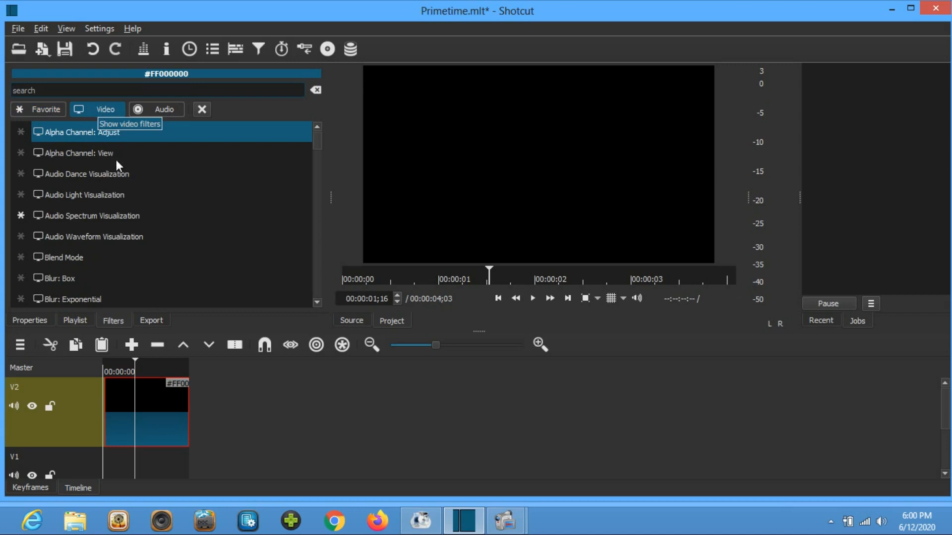
left_click_drag(317, 135, 321, 278)
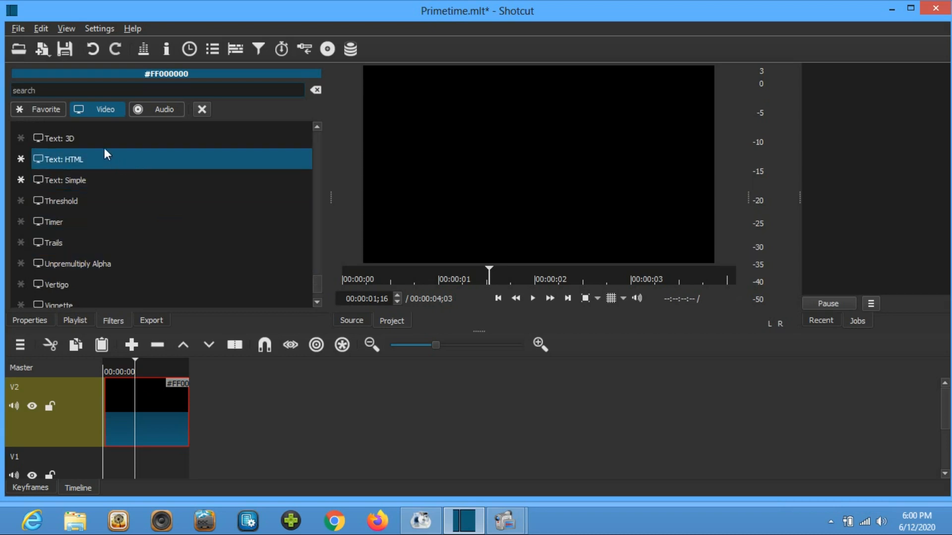
scroll(112, 121, "up", 1)
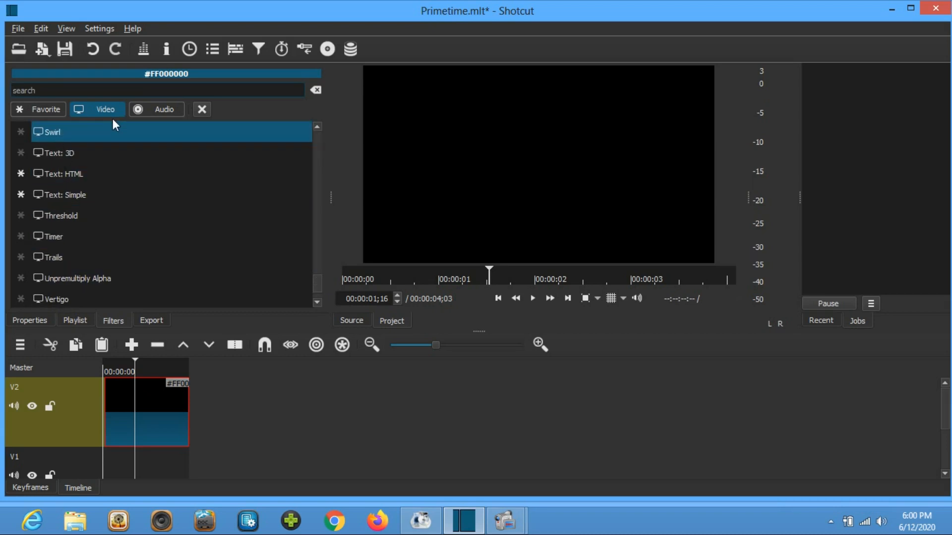
scroll(126, 189, "up", 2)
scroll(125, 188, "down", 3)
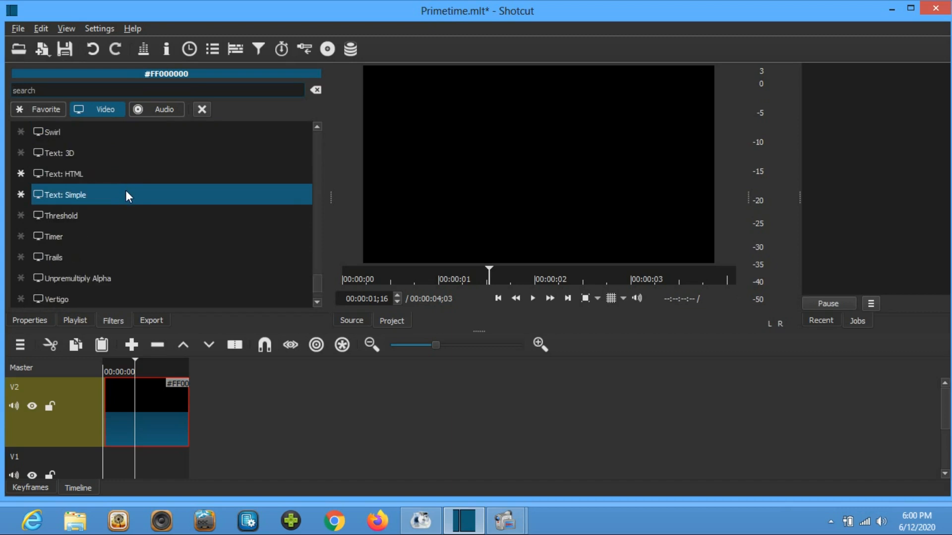
left_click(123, 154)
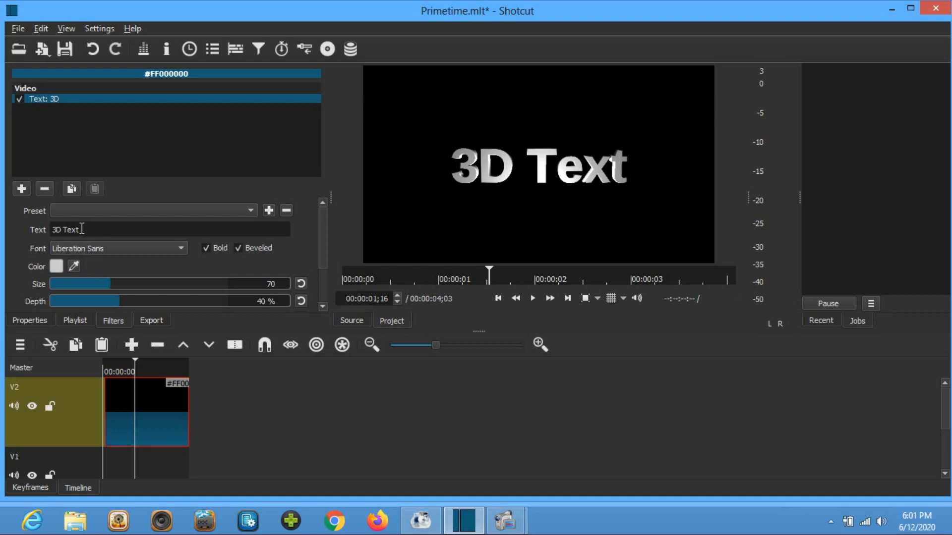
Change the 3D text to "Prime Time" and move the playhead back to the clip's beginning at about 00:00:00;03
left_click_drag(81, 229, 58, 231)
type("Prim")
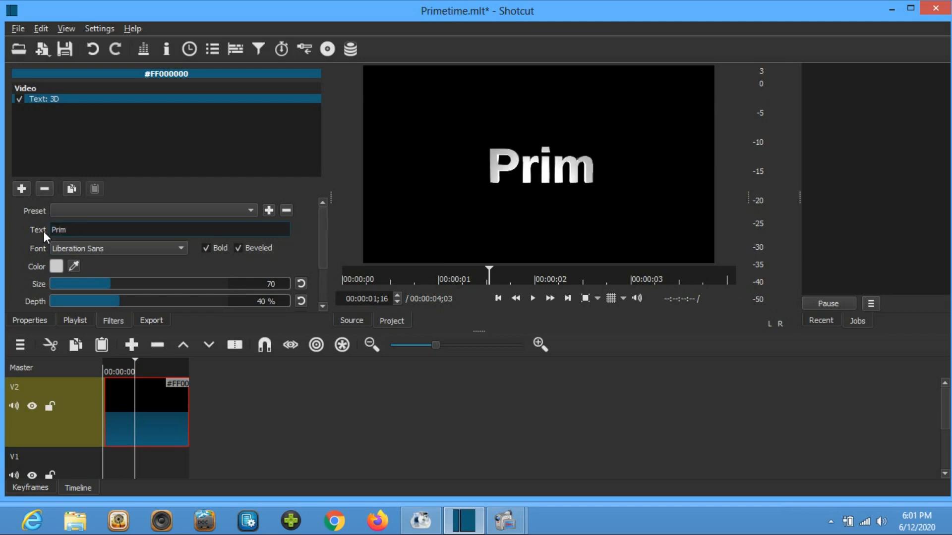
type("e Time")
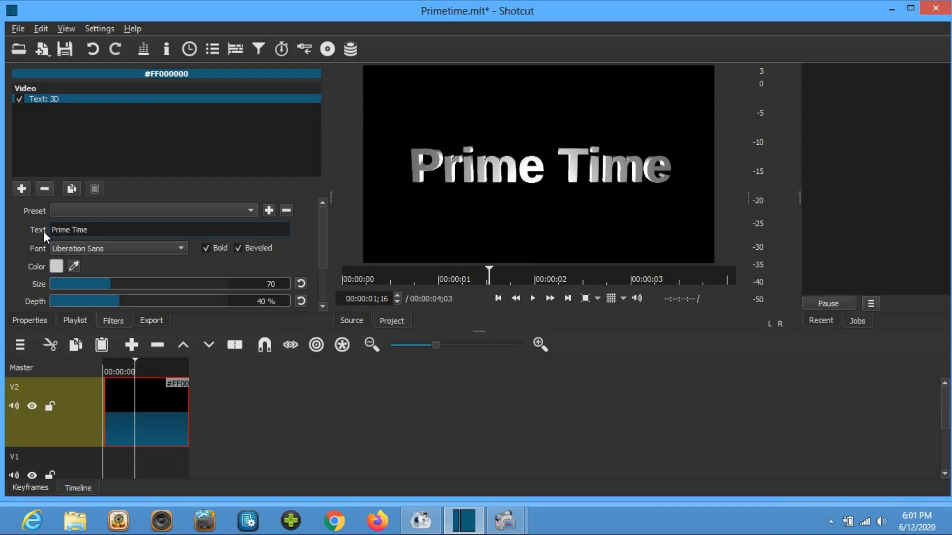
left_click(105, 366)
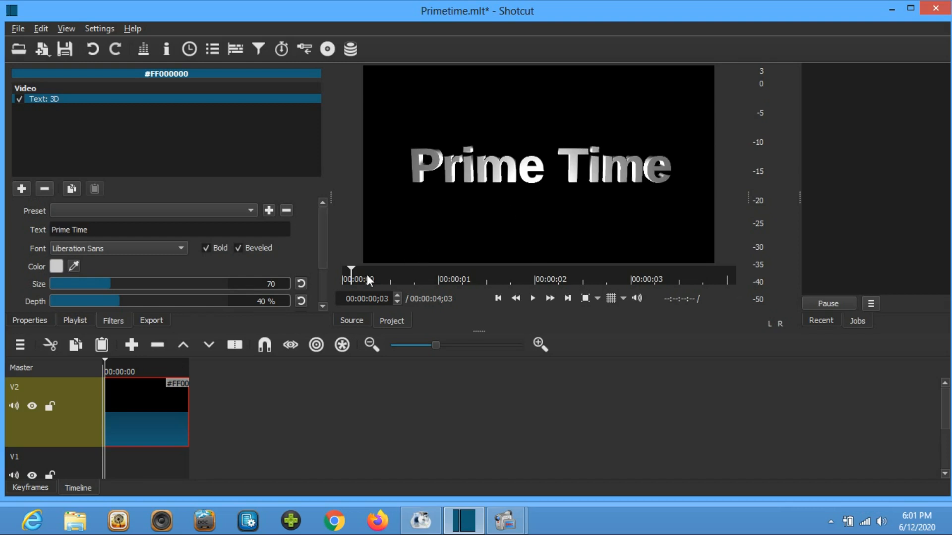
Raise the "Prime Time" 3D text toward the upper part of the frame by setting its vertical position to 31 %
left_click_drag(321, 218, 321, 261)
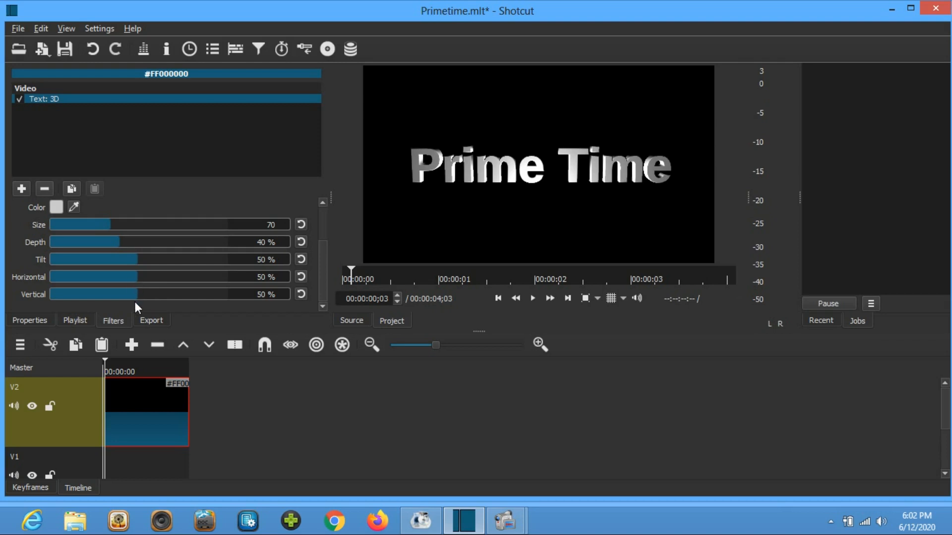
left_click_drag(138, 295, 105, 296)
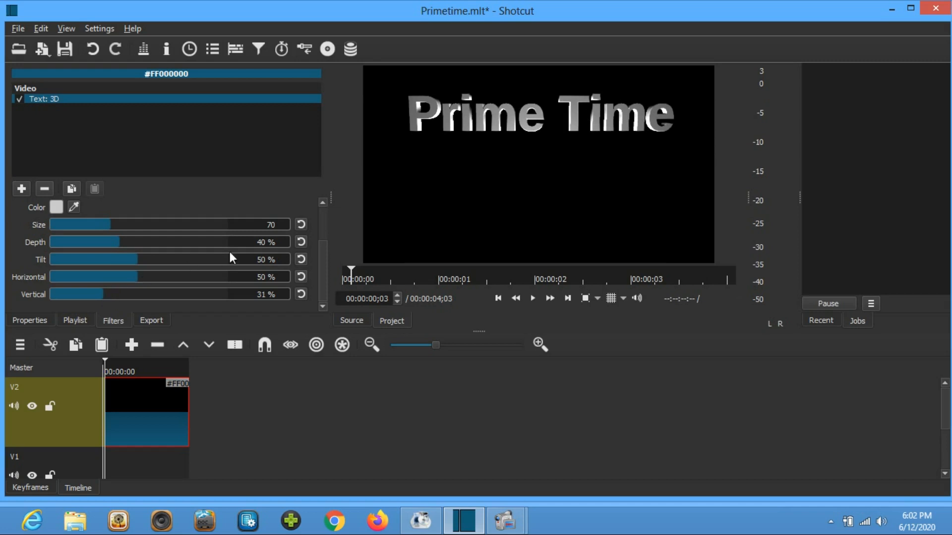
left_click_drag(321, 268, 316, 228)
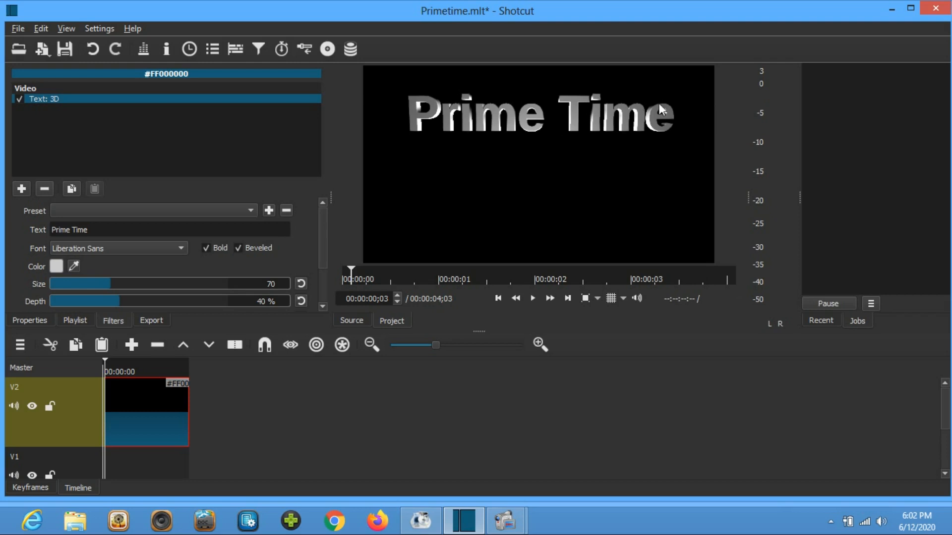
Add a second Text: 3D filter to the black clip and set its text to "by Alan Parsons"
left_click(19, 189)
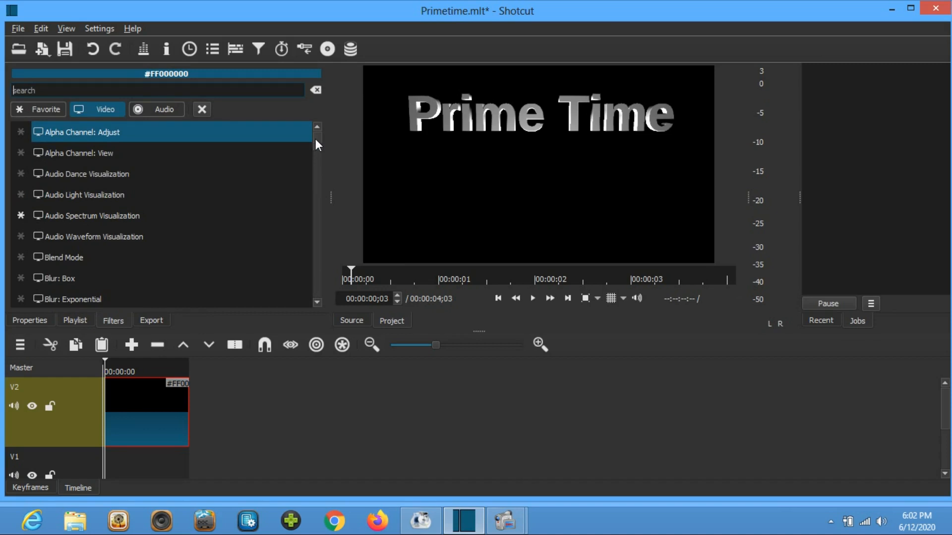
scroll(315, 145, "down", 6)
left_click_drag(315, 175, 314, 273)
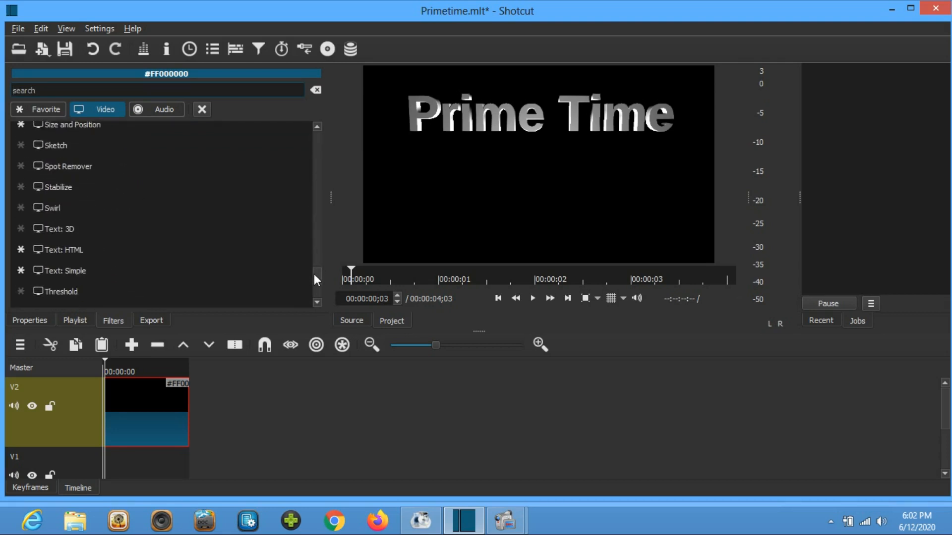
left_click(141, 228)
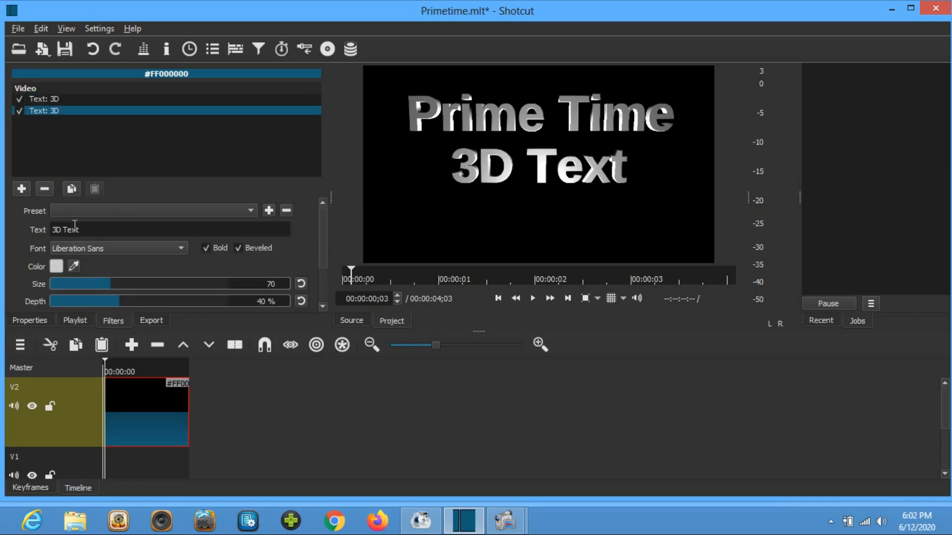
left_click_drag(83, 230, 17, 229)
type("by")
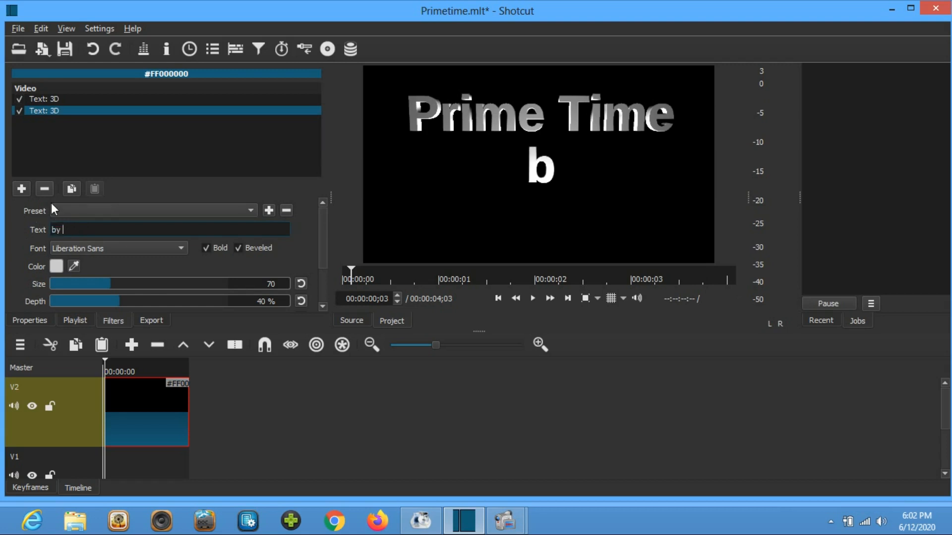
type(" Alan")
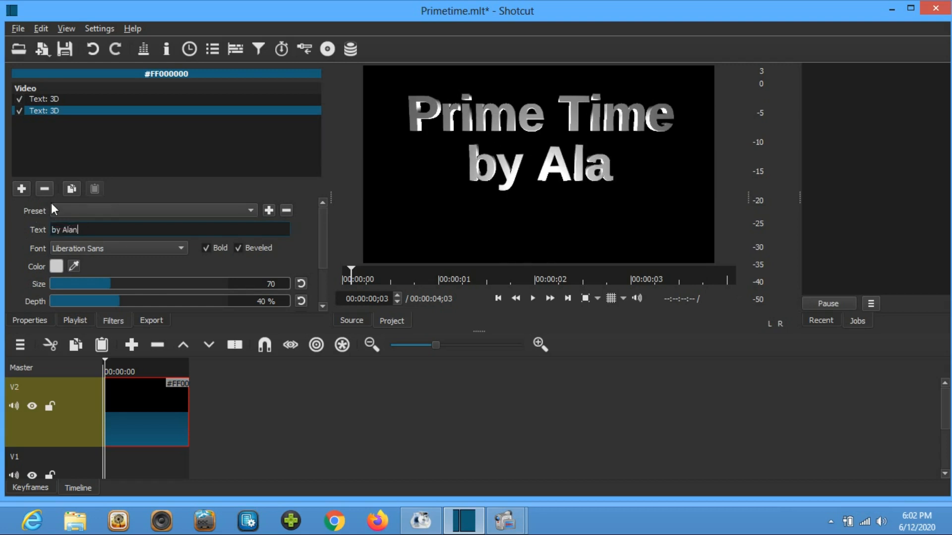
type(" Parsons")
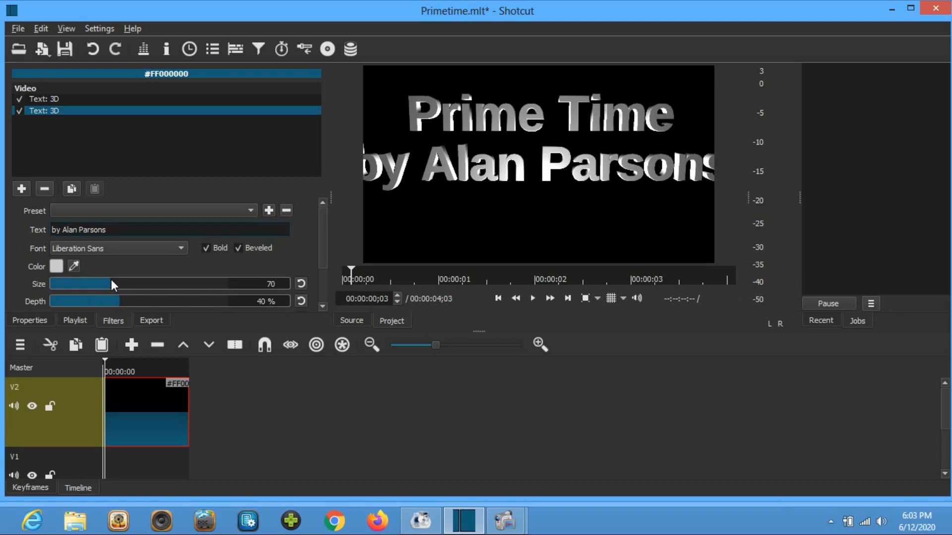
Set the "by Alan Parsons" text to size 48 and its vertical position to 46 %
left_click_drag(111, 283, 92, 287)
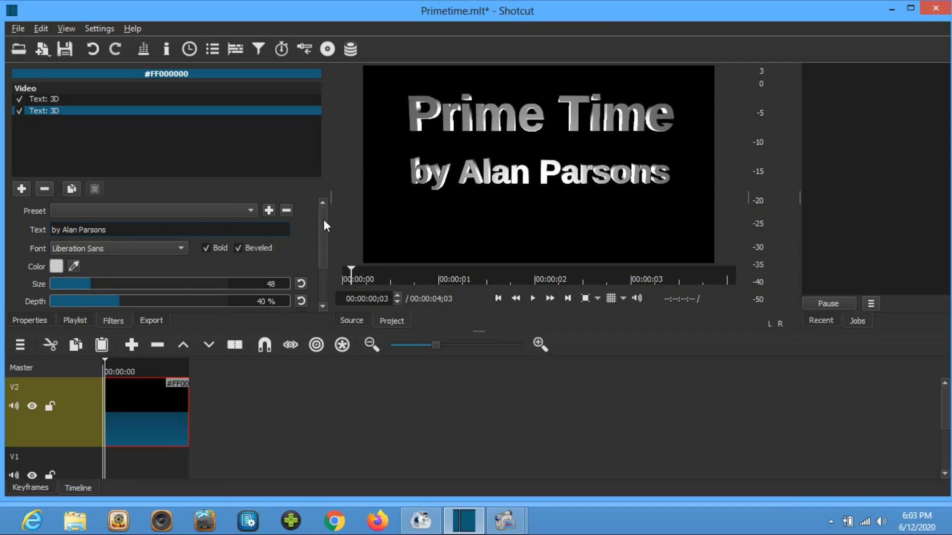
left_click_drag(323, 221, 325, 268)
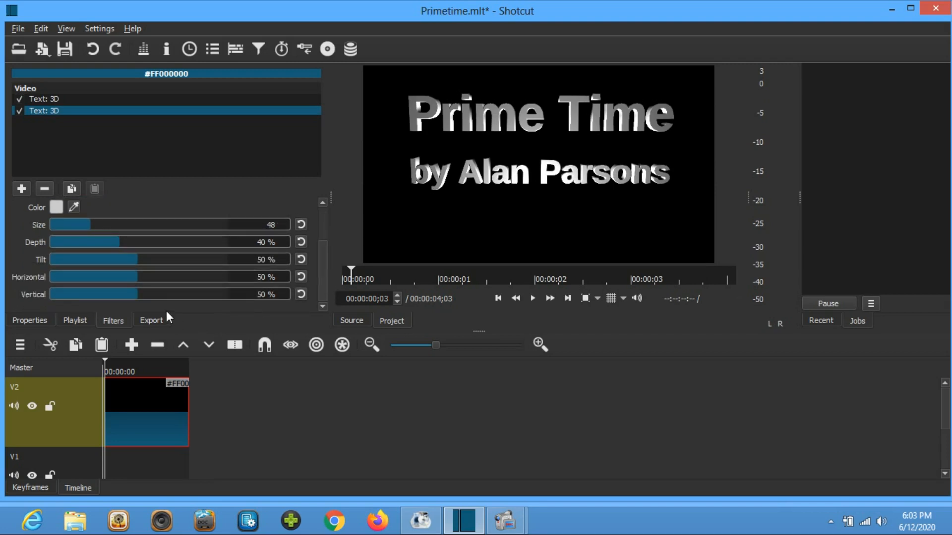
left_click_drag(139, 295, 135, 293)
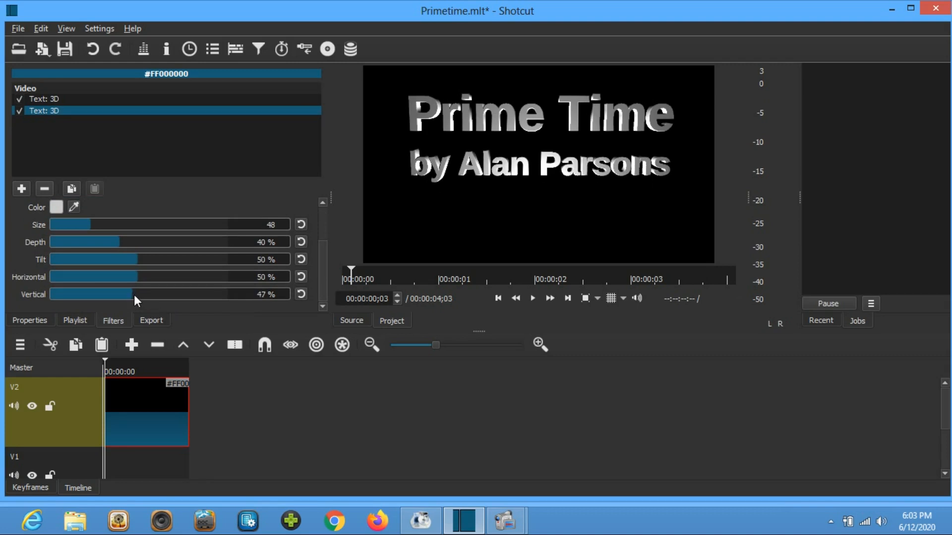
left_click_drag(134, 295, 133, 294)
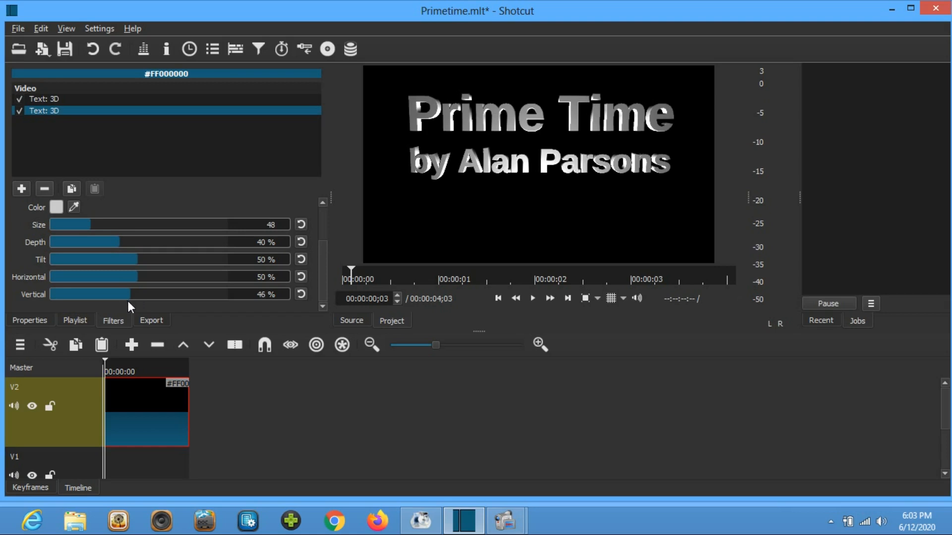
left_click_drag(323, 259, 324, 223)
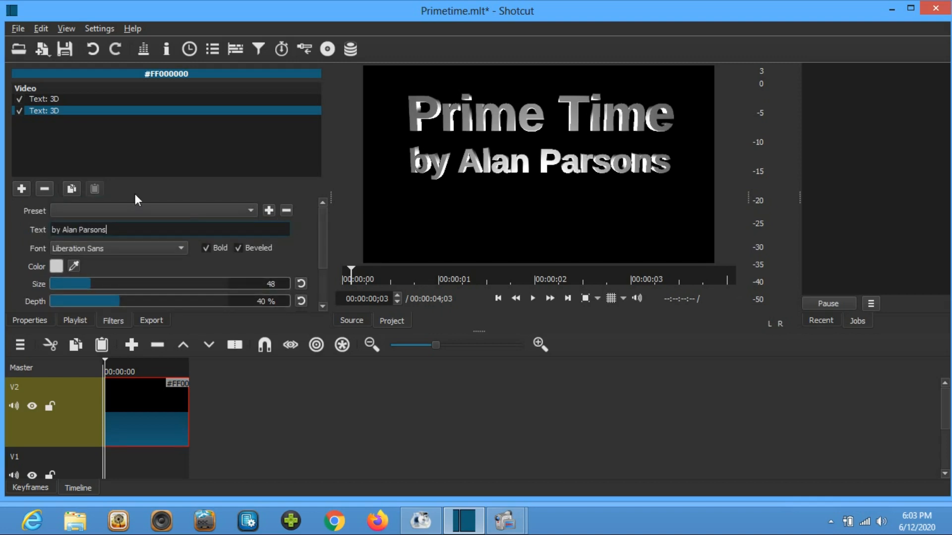
Add a third Text: 3D filter to the black clip on V2
left_click(23, 188)
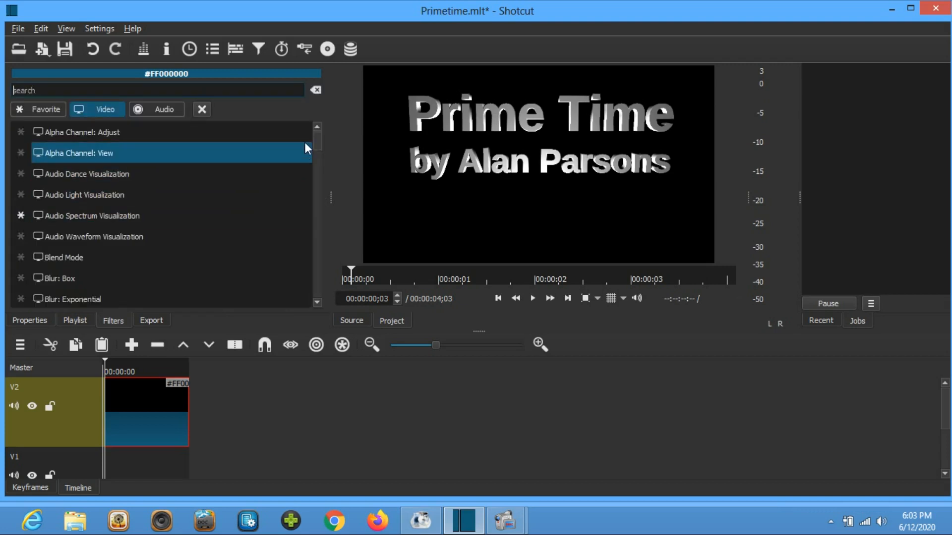
left_click_drag(320, 138, 305, 278)
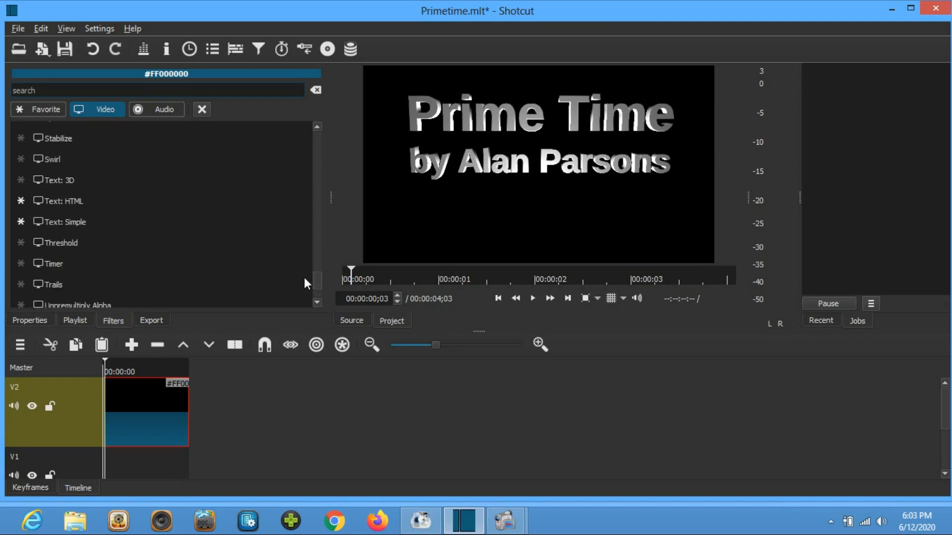
left_click(89, 181)
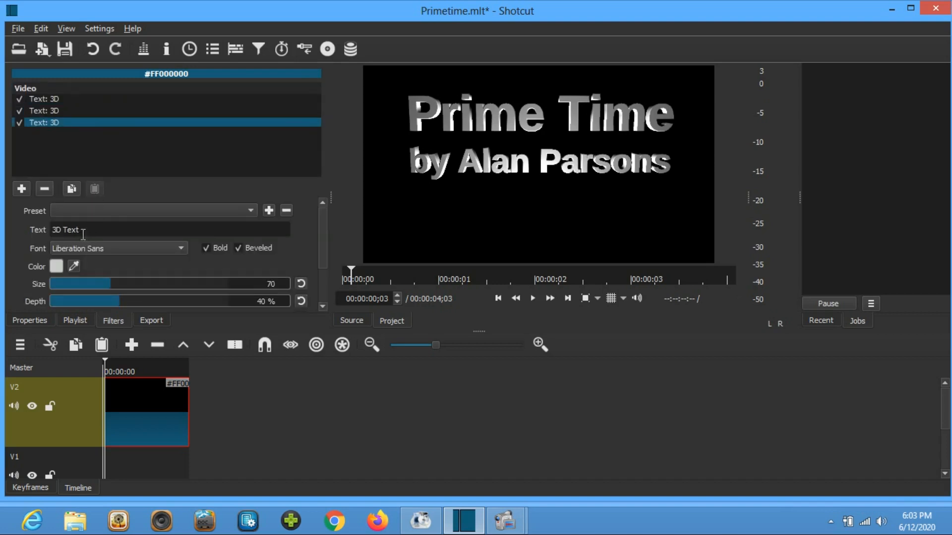
Replace the default text of the third 3D text filter with "A Karaoke performance"
left_click_drag(86, 231, 63, 231)
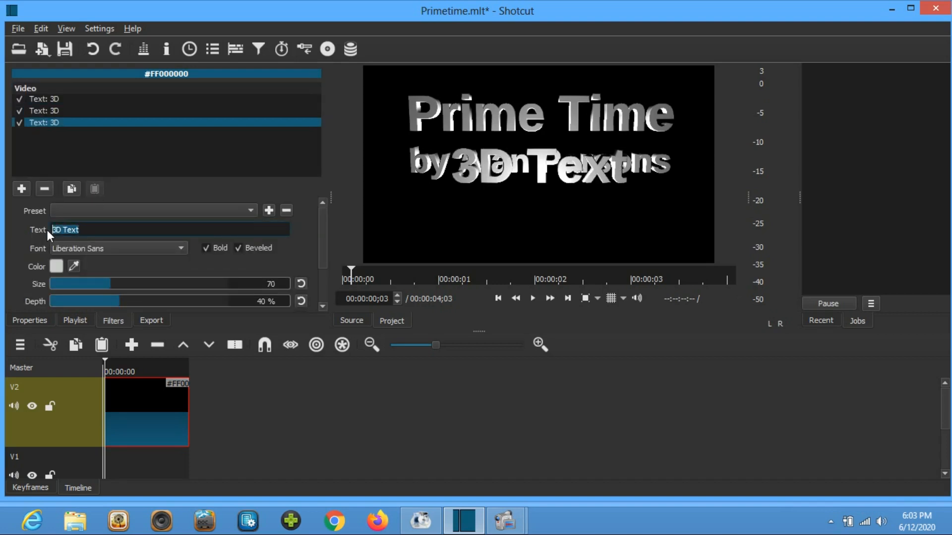
type("a kar")
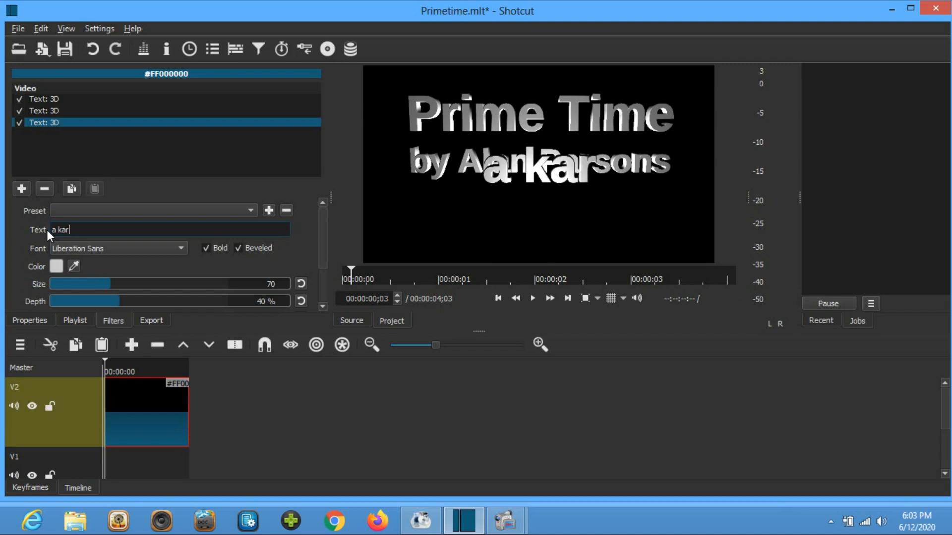
type("A")
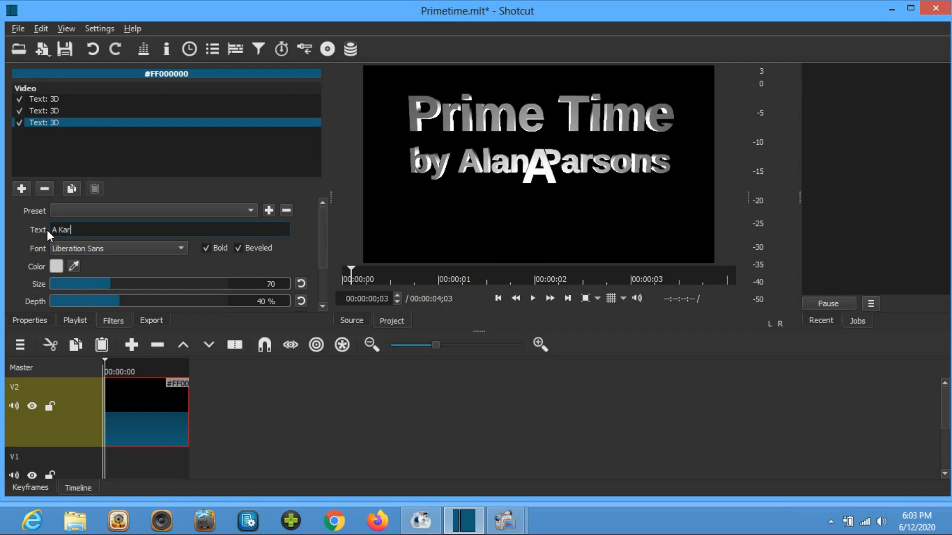
type(" Karaoke ")
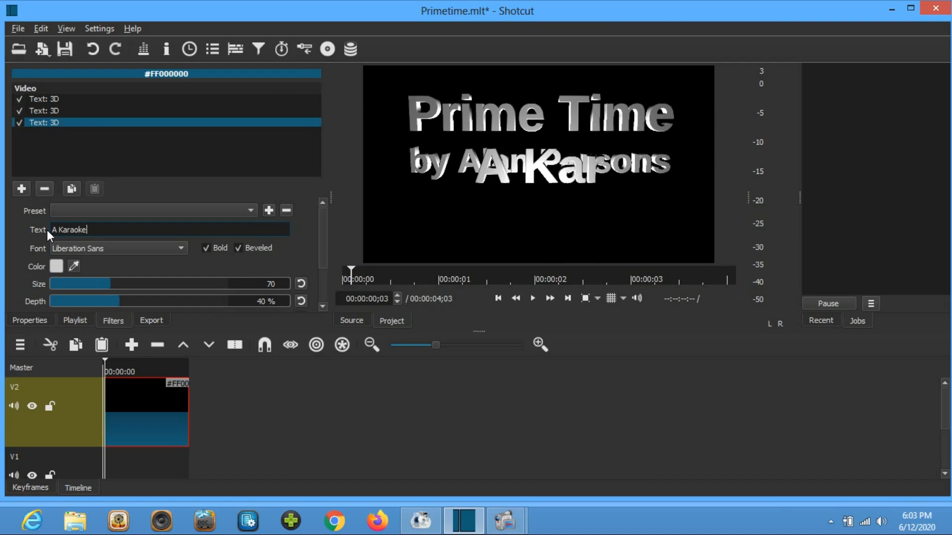
type("pe")
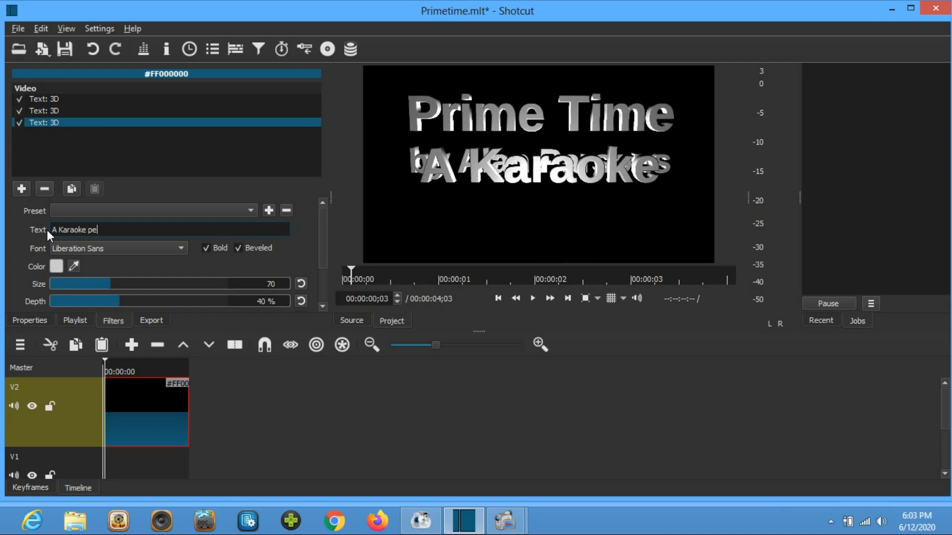
type("rfrom")
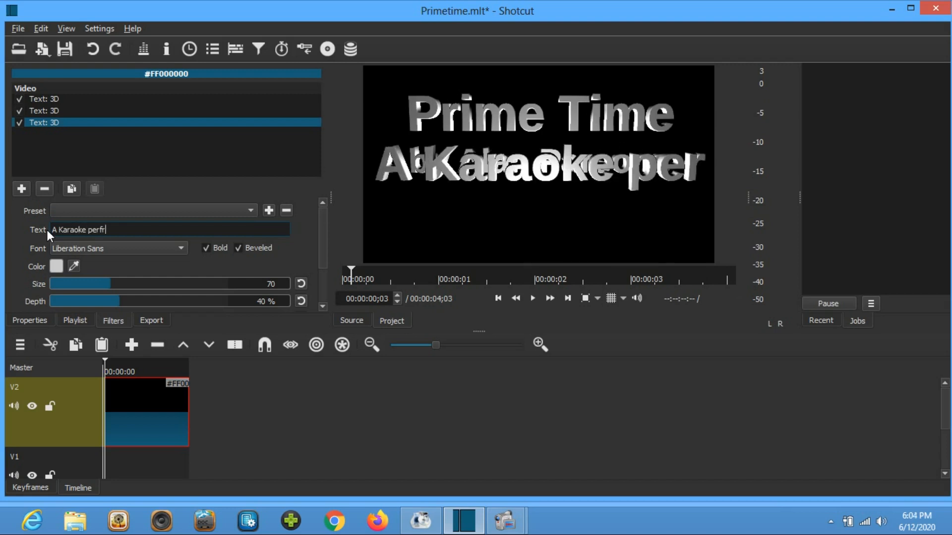
key("BackSpace")
key("BackSpace")
key("BackSpace")
key("BackSpace")
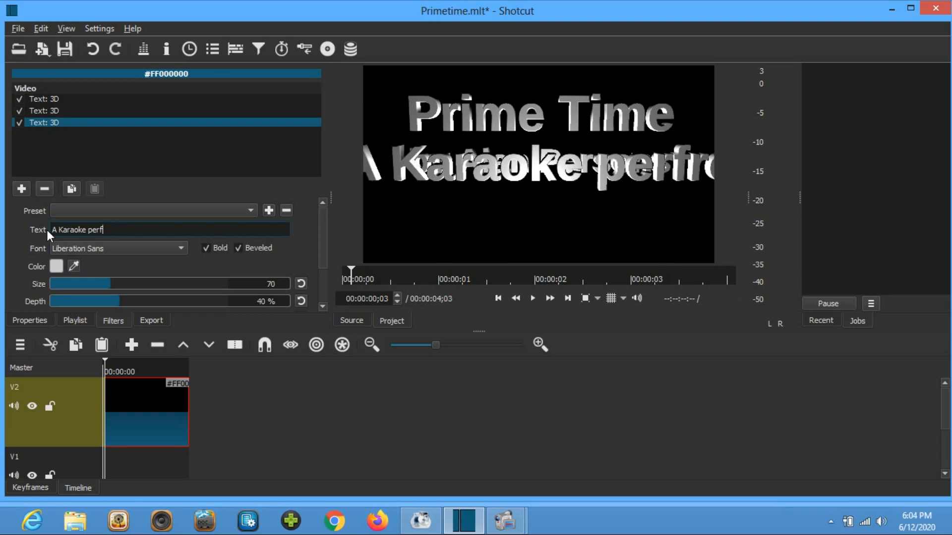
type("for")
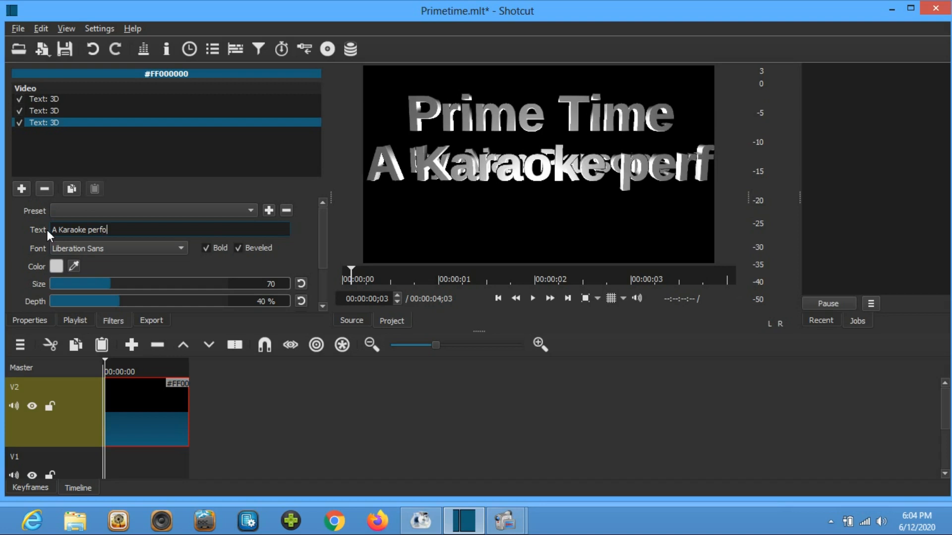
type("mance")
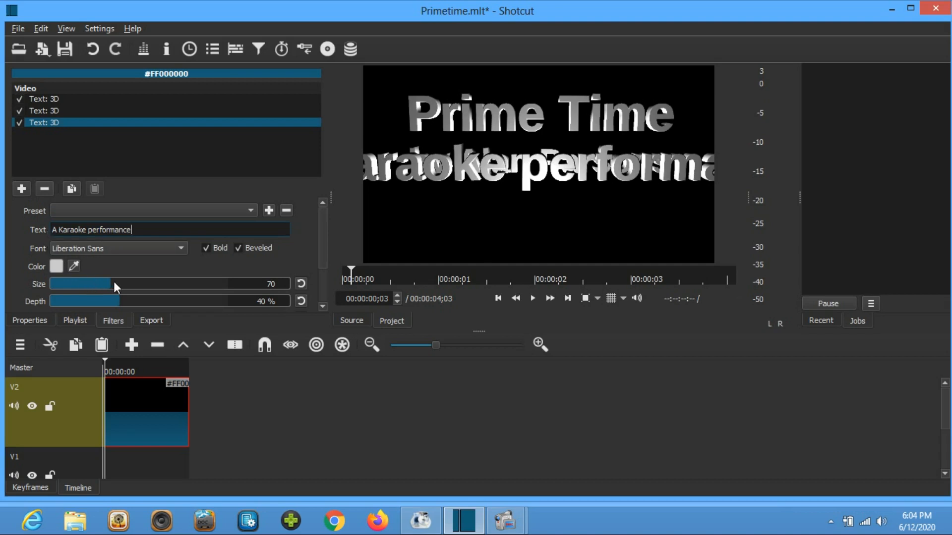
Set the "A Karaoke performance" text to size 32 and its vertical position to 57 %
left_click_drag(106, 281, 64, 287)
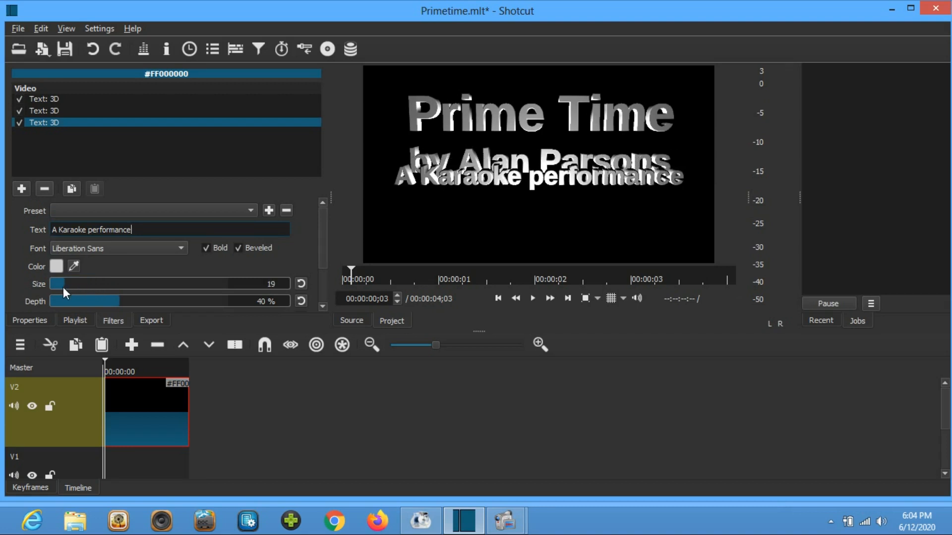
left_click_drag(68, 285, 88, 284)
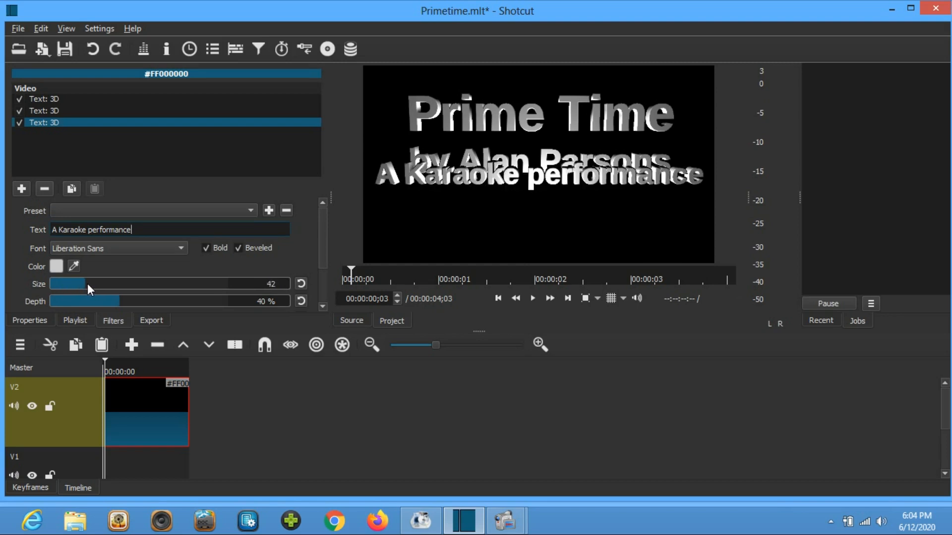
left_click_drag(84, 284, 78, 284)
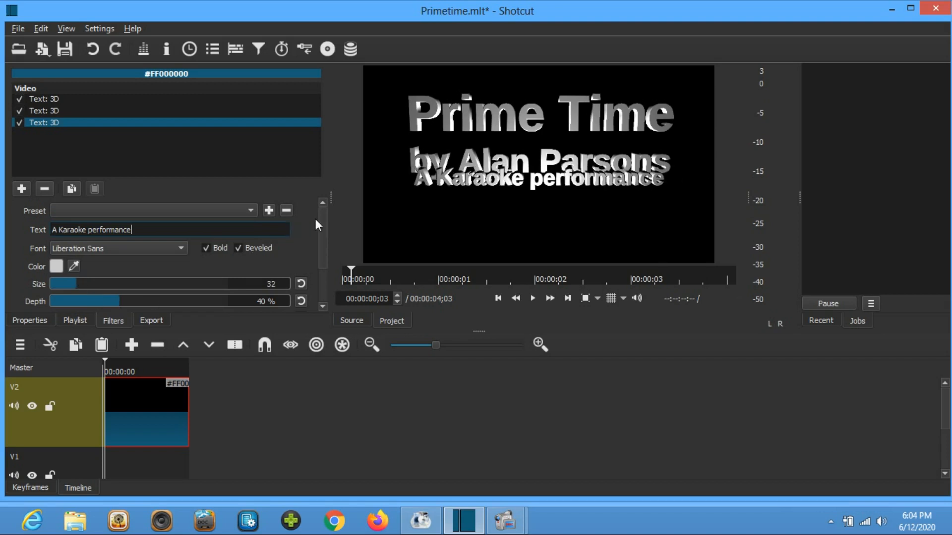
left_click_drag(323, 218, 324, 266)
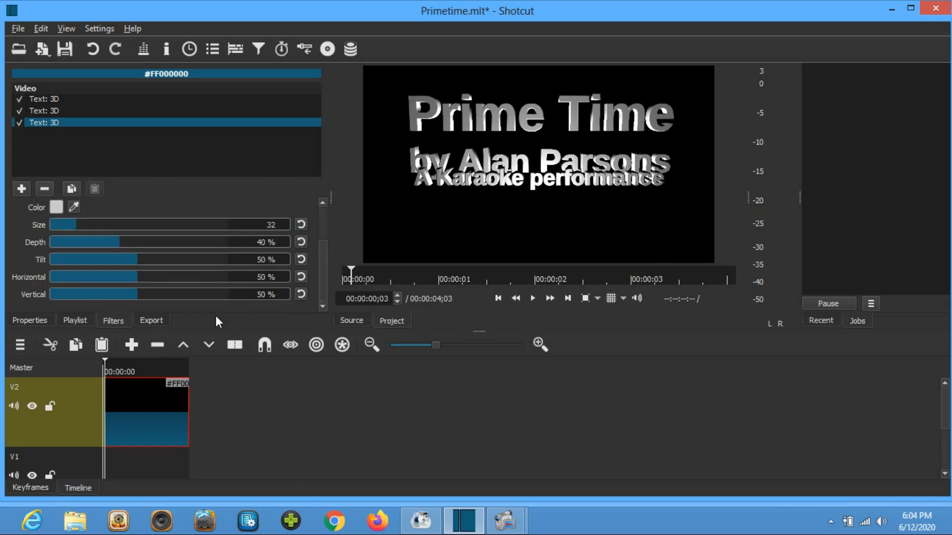
left_click_drag(136, 292, 143, 292)
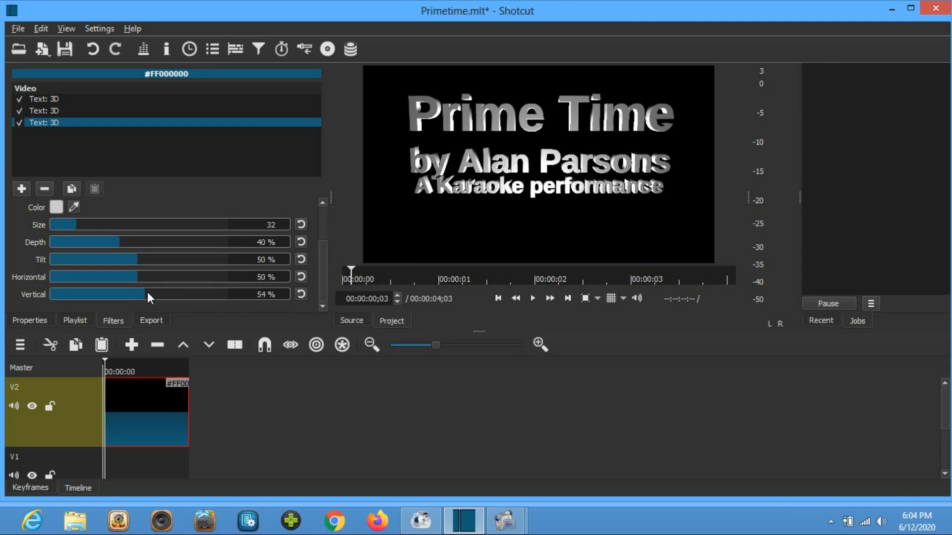
left_click_drag(150, 297, 151, 295)
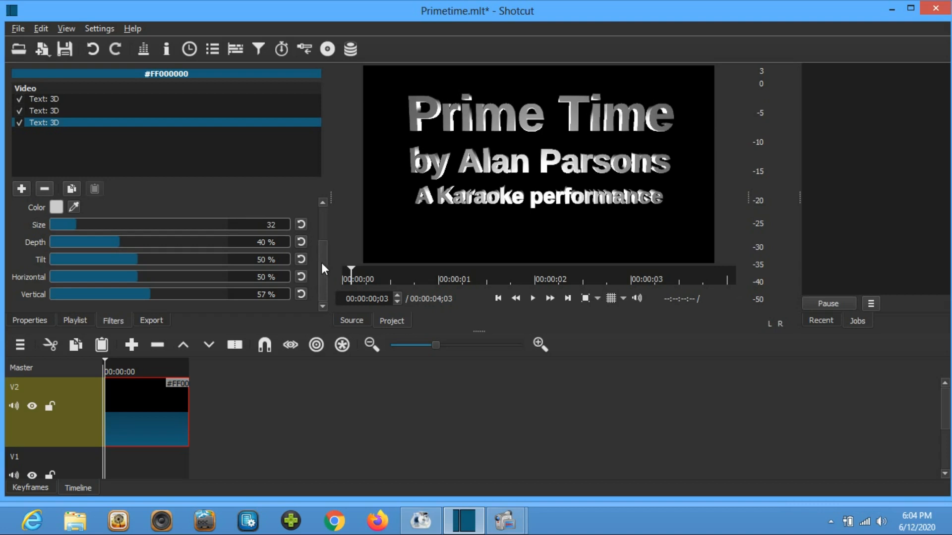
left_click_drag(322, 263, 319, 249)
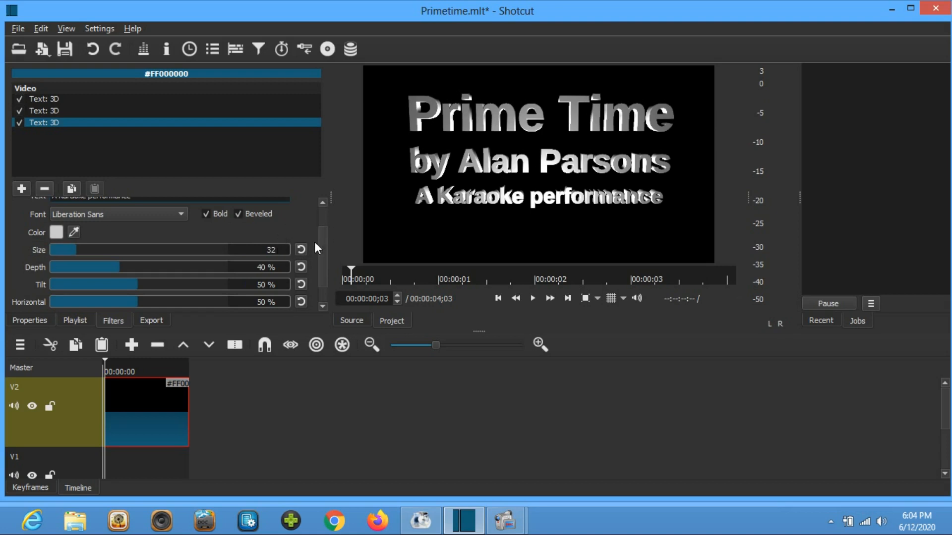
Add a fourth Text: 3D filter to the black clip on V2 and replace its default text with "By KADJ"
left_click(22, 188)
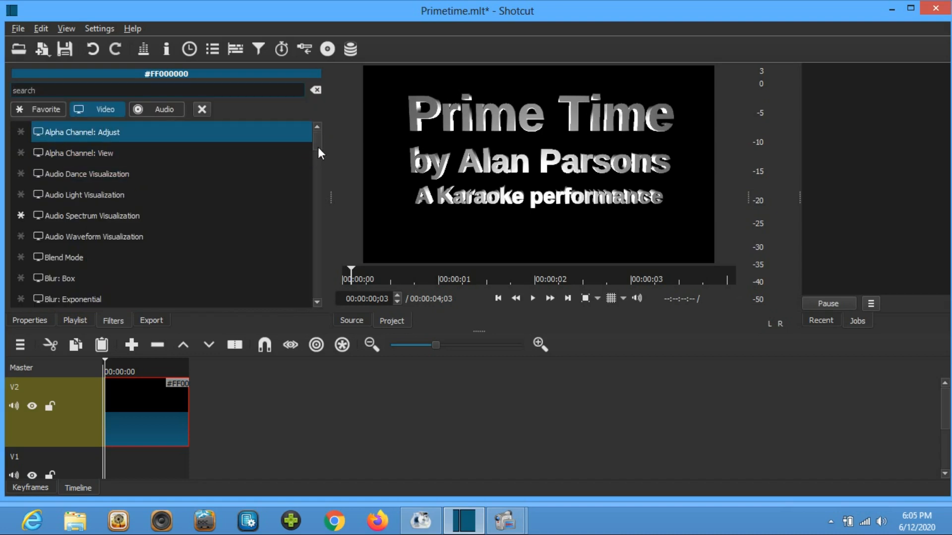
mouse_move(314, 141)
left_mouse_down()
mouse_move(337, 223)
mouse_move(316, 283)
left_mouse_up()
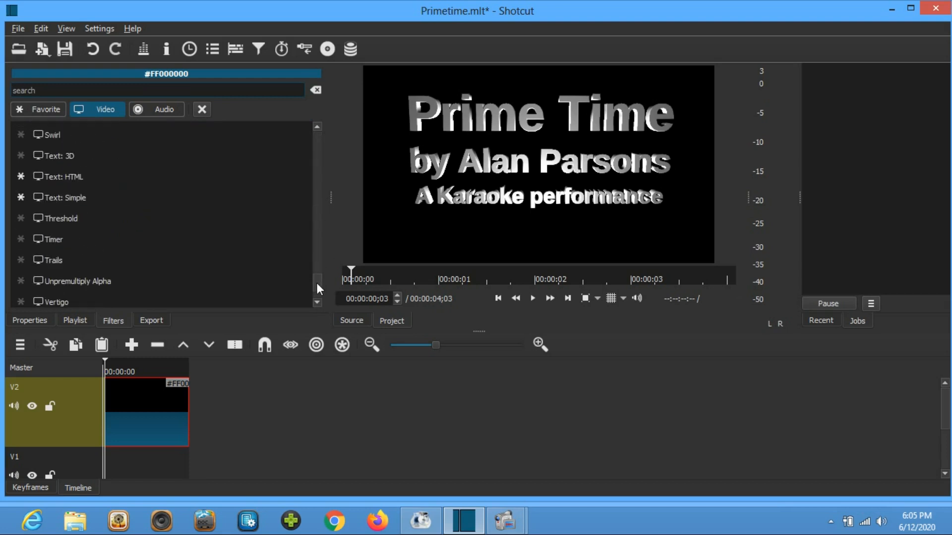
left_click(91, 156)
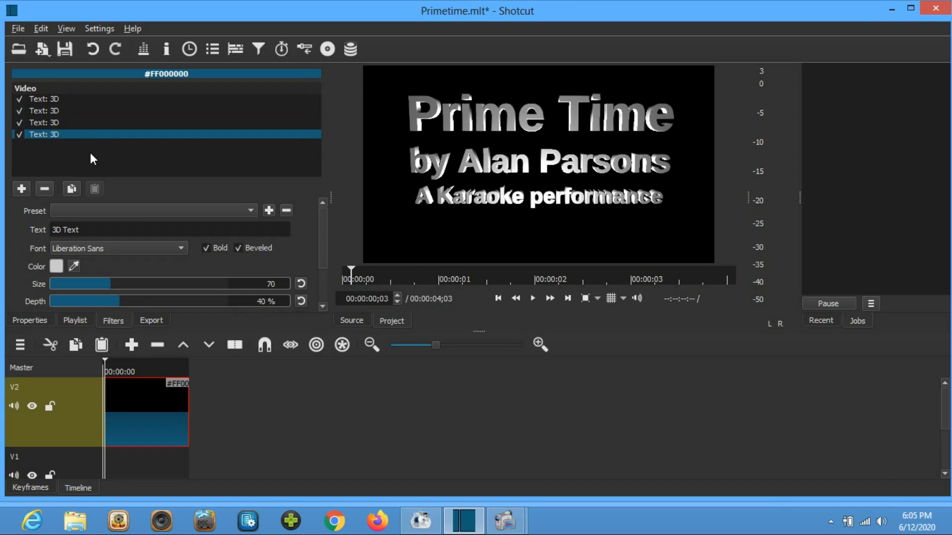
left_click_drag(80, 230, 29, 239)
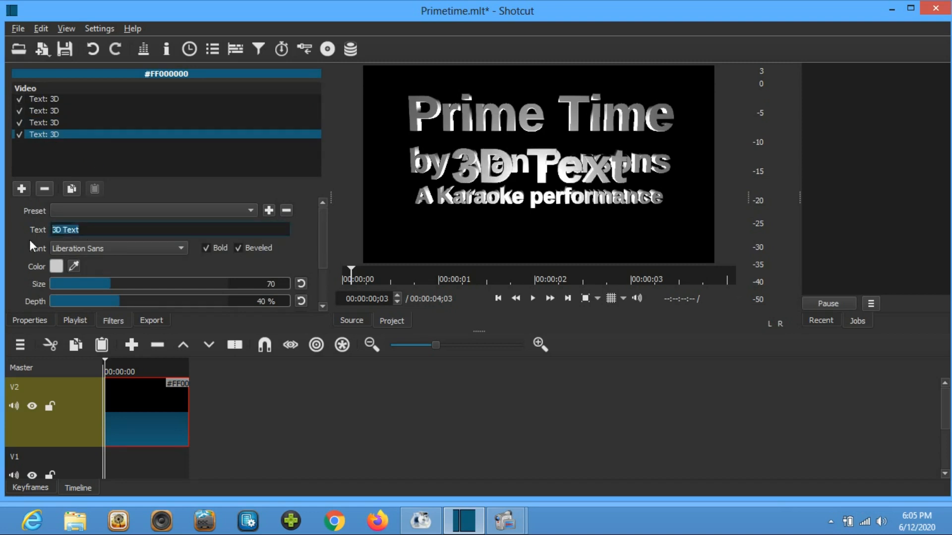
type("By K")
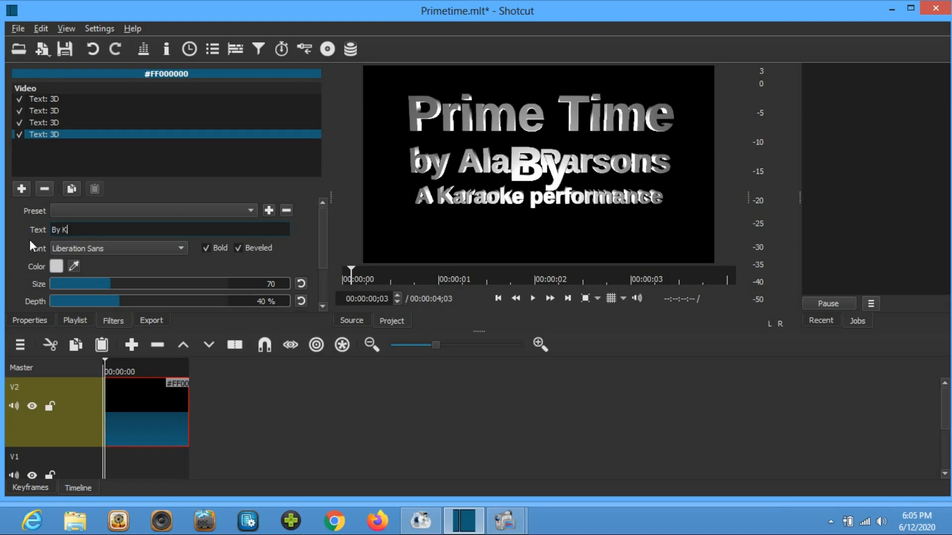
type("ADJ")
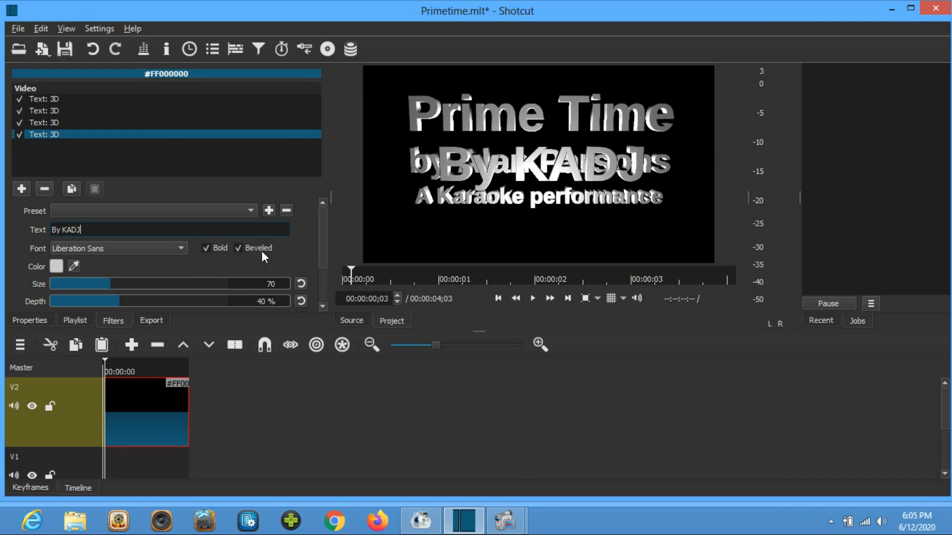
Set the "By KADJ" text to size 59 and its vertical position to 74 %
left_click_drag(321, 222, 316, 255)
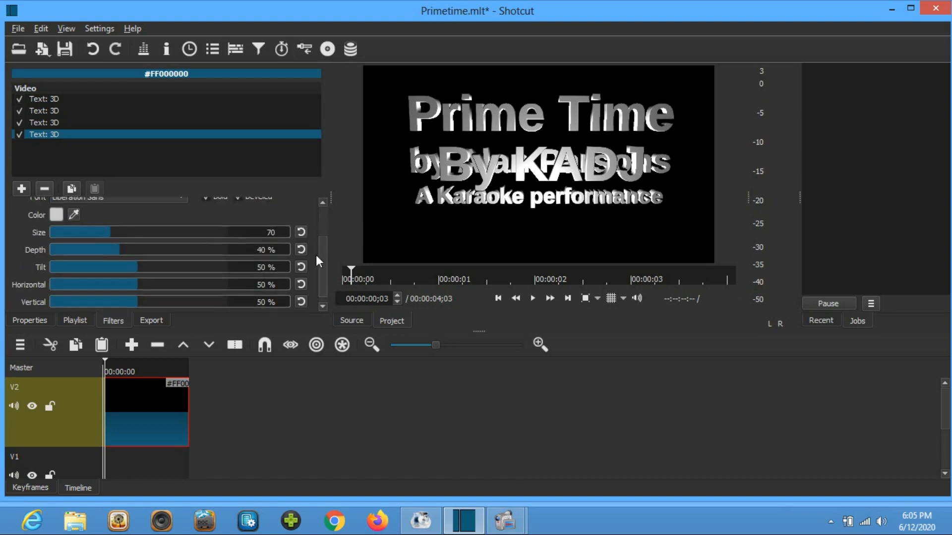
left_click(135, 295)
left_click_drag(127, 299, 189, 297)
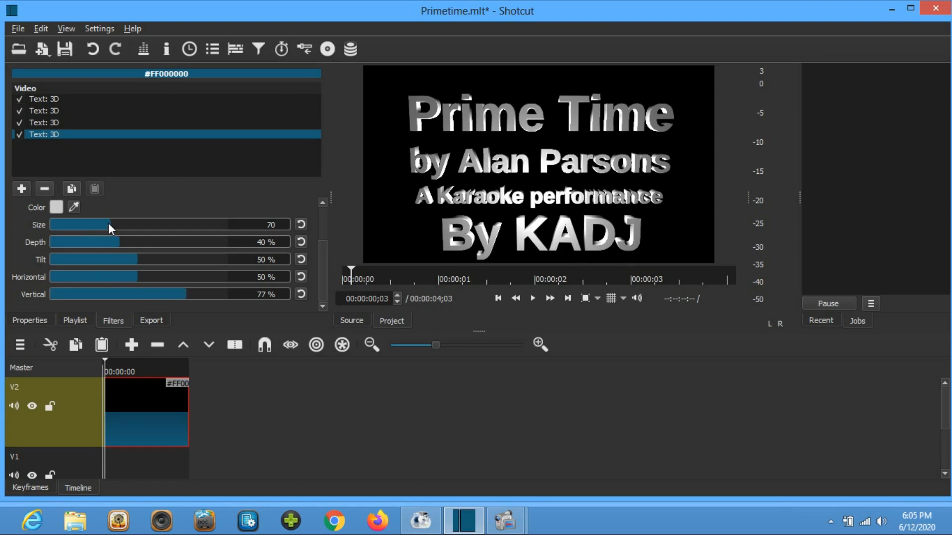
left_click_drag(108, 223, 106, 222)
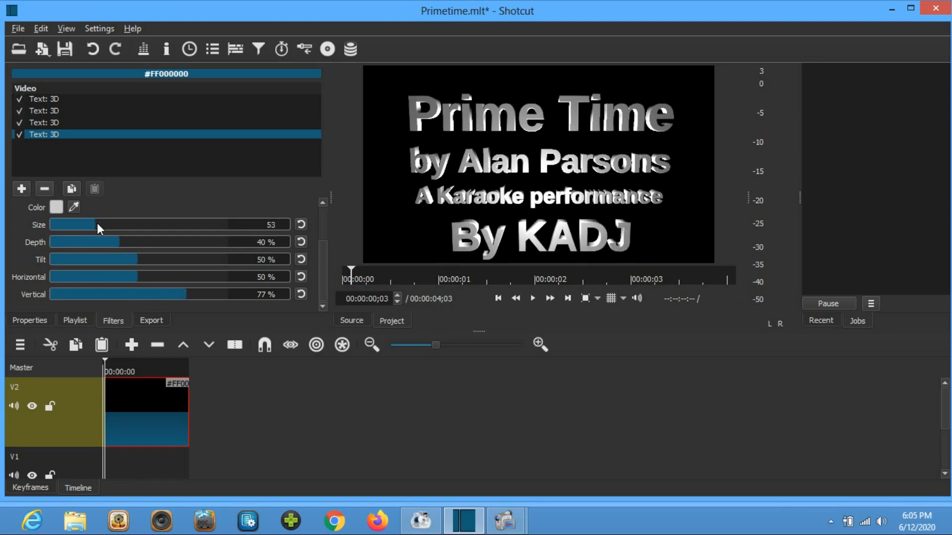
left_click(90, 224)
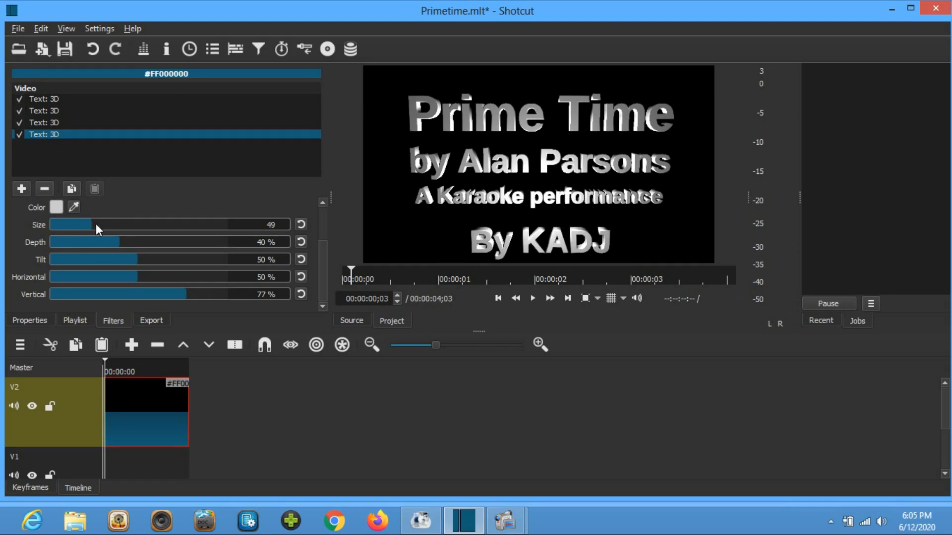
left_click(98, 224)
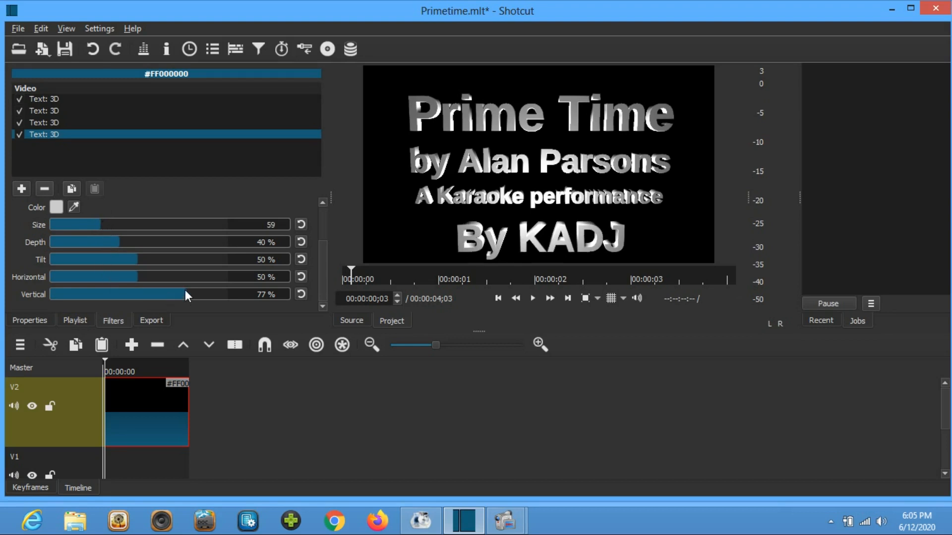
mouse_move(184, 288)
left_mouse_down()
mouse_move(170, 284)
mouse_move(179, 289)
left_mouse_up()
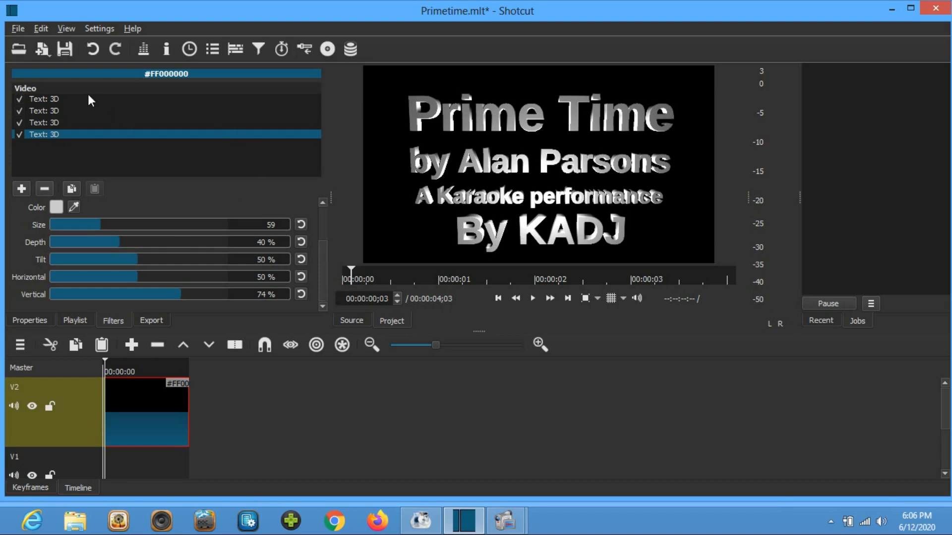
Set the vertical position of the "Prime Time" text to 30 %
left_click(71, 99)
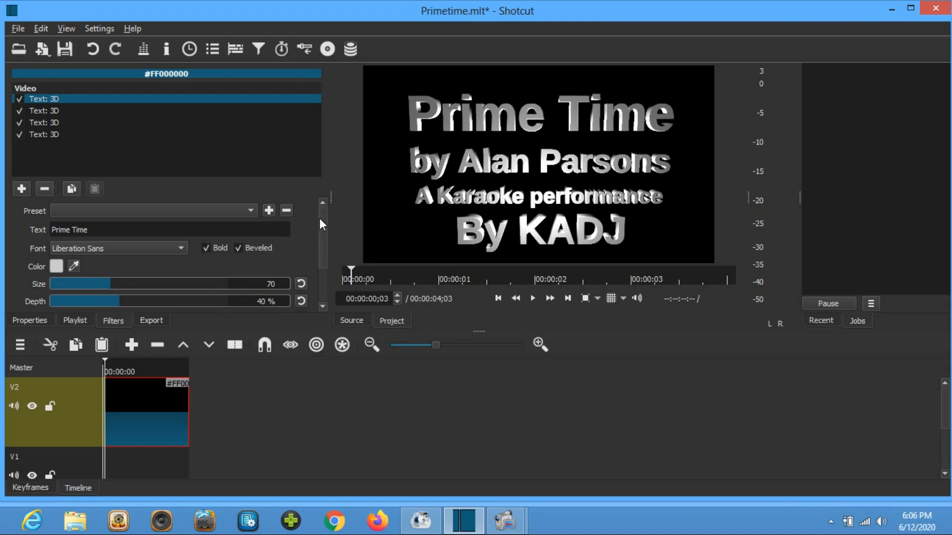
left_click_drag(319, 219, 323, 251)
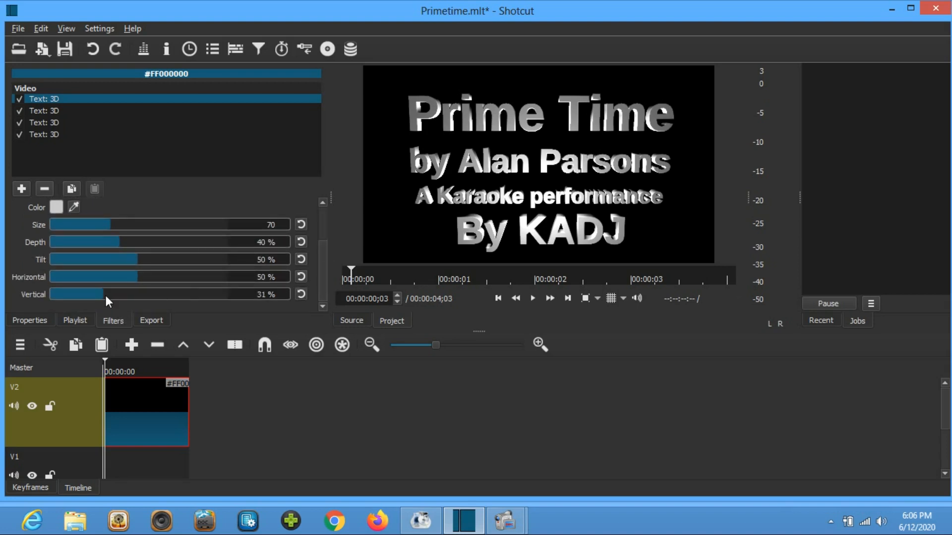
left_click_drag(106, 294, 98, 291)
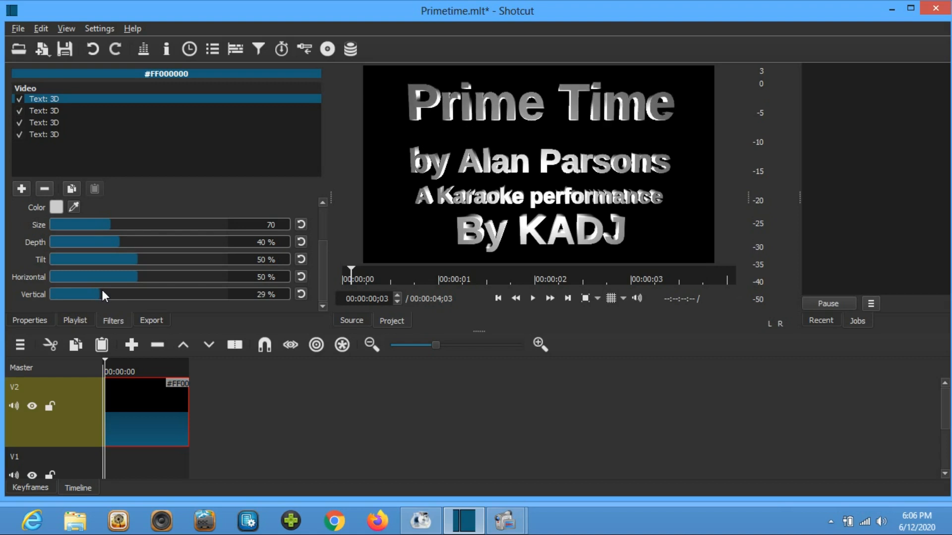
left_click_drag(103, 290, 109, 290)
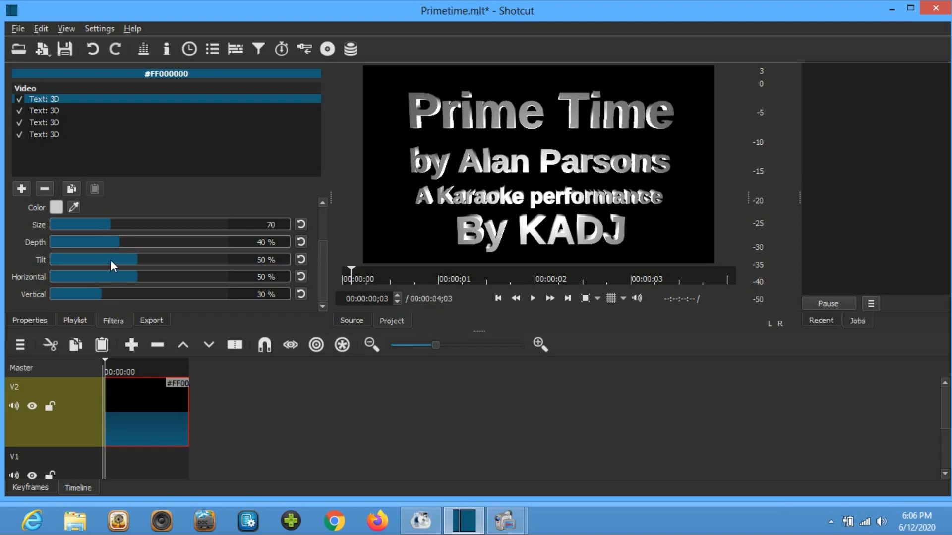
Set the vertical position of the "by Alan Parsons" text to 43 %
left_click(58, 110)
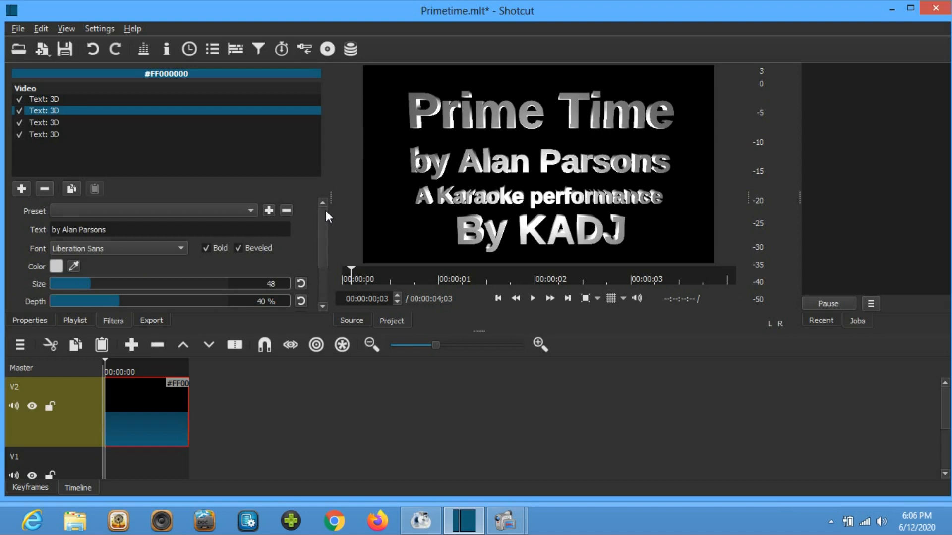
left_click_drag(324, 221, 327, 268)
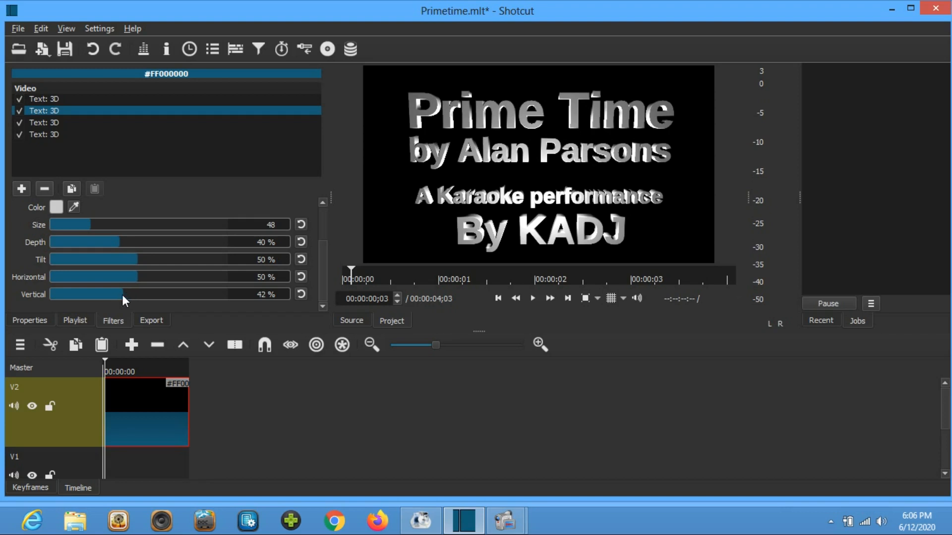
left_click_drag(127, 295, 129, 293)
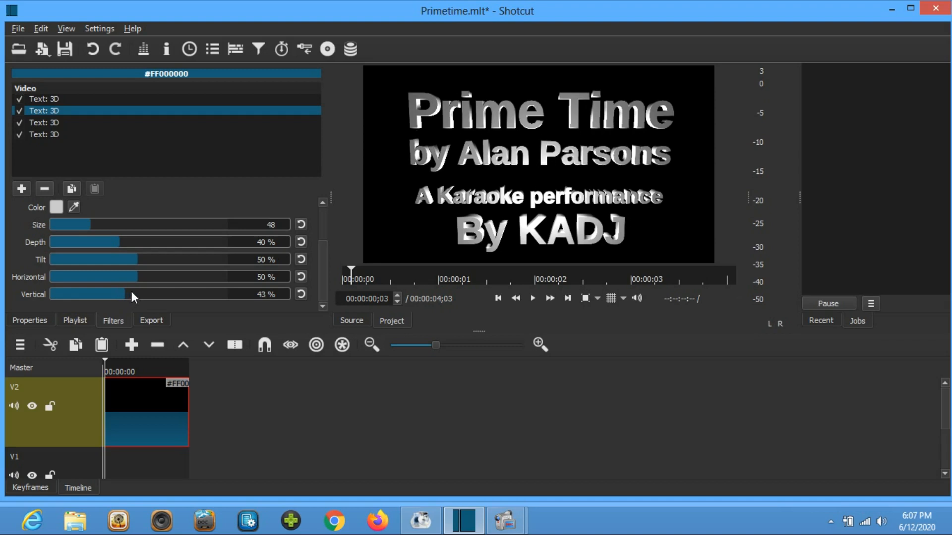
Set the vertical position of the "A Karaoke performance" text to 55 % and its size to 40
left_click(48, 122)
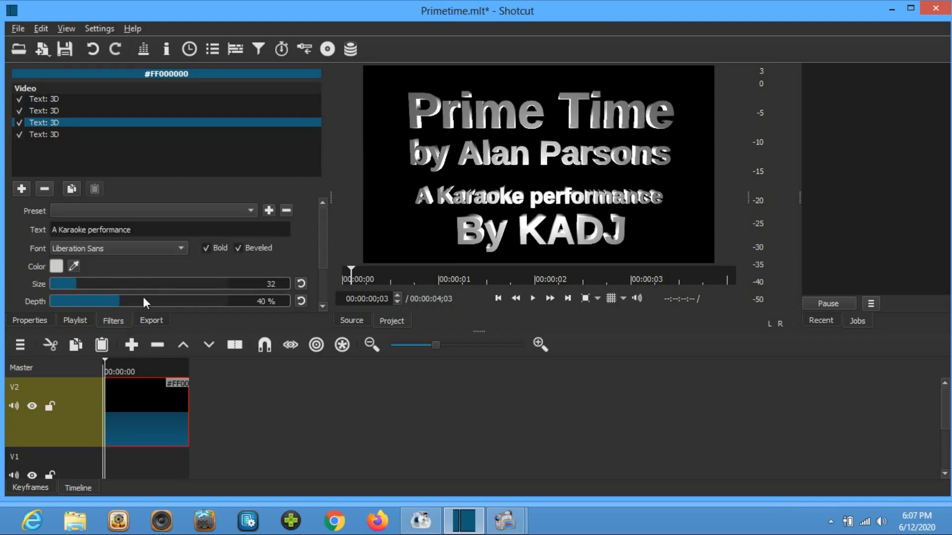
scroll(314, 275, "down", 4)
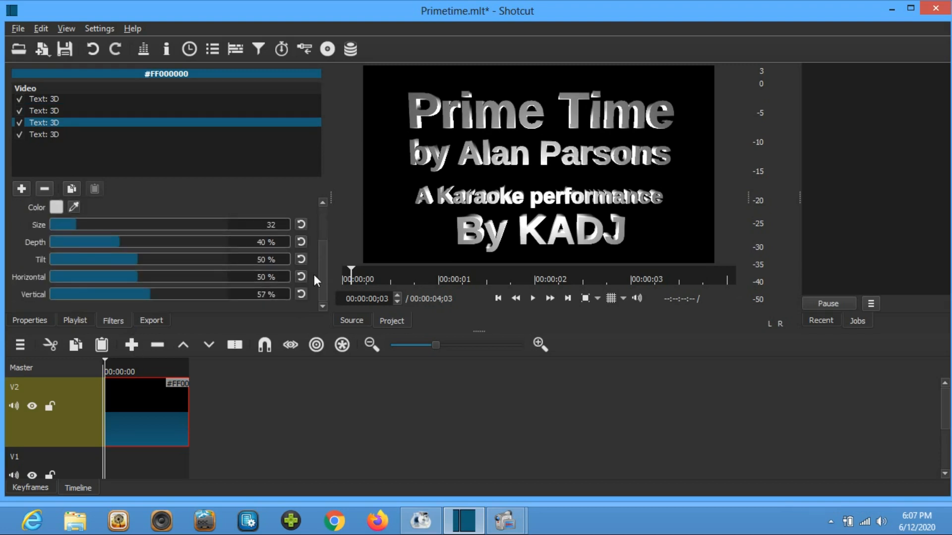
scroll(151, 294, "down", 1)
scroll(146, 295, "down", 2)
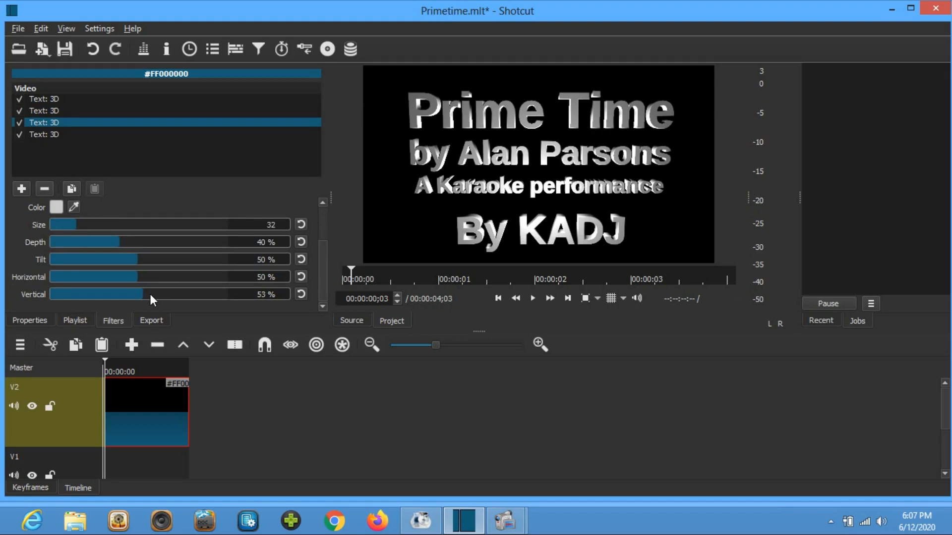
scroll(153, 293, "up", 1)
scroll(162, 294, "down", 2)
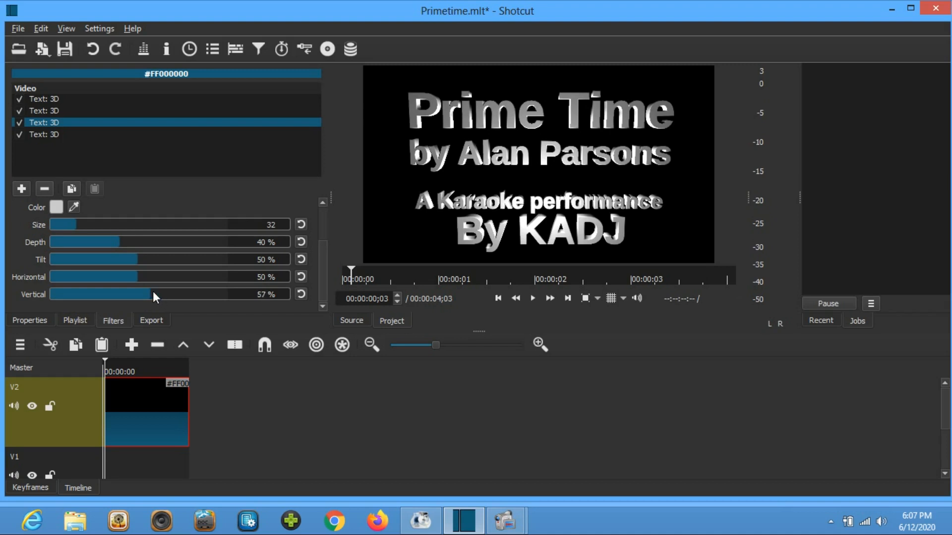
left_click_drag(150, 291, 147, 290)
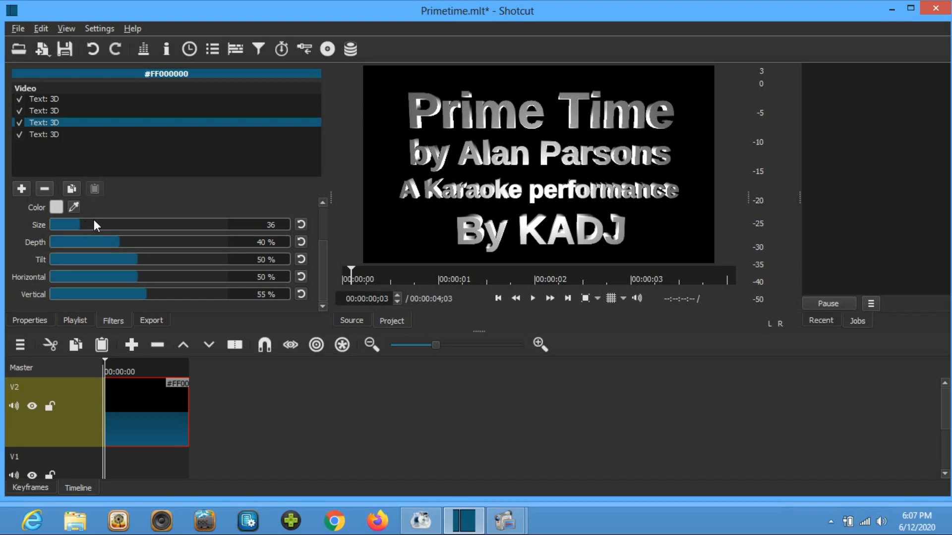
left_click_drag(85, 226, 86, 226)
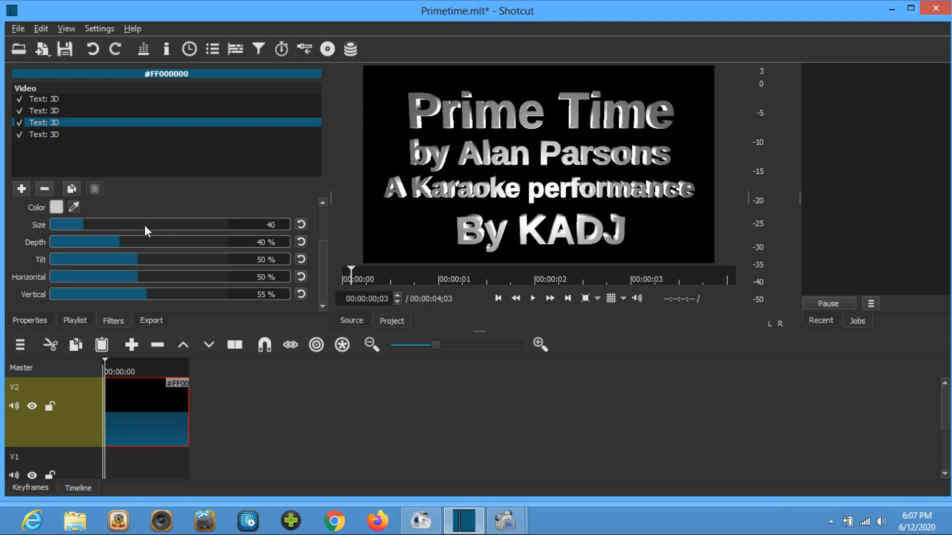
Set the vertical position of the "By KADJ" text to 72 %
left_click(41, 136)
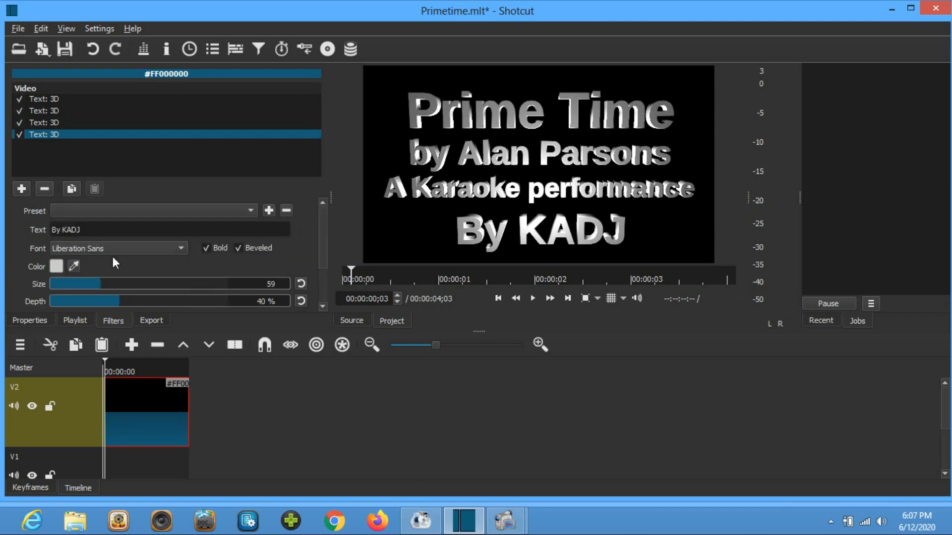
scroll(323, 240, "down", 3)
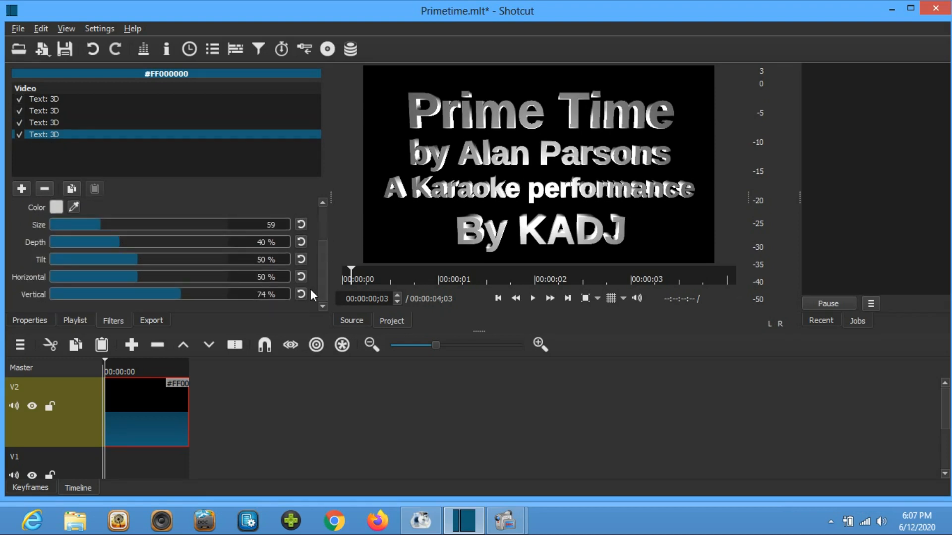
scroll(180, 293, "down", 2)
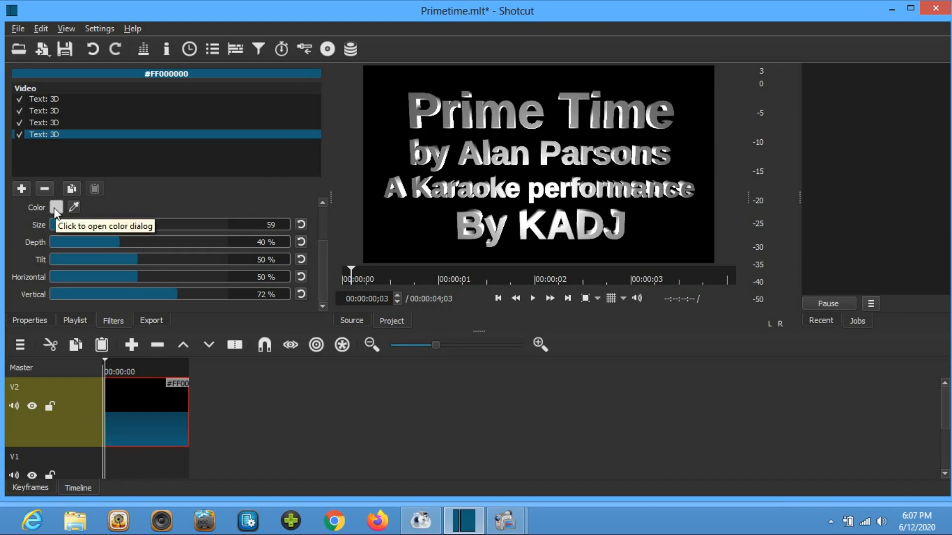
Set the color of the "Prime Time" text to orange (#ff5500)
left_click(43, 98)
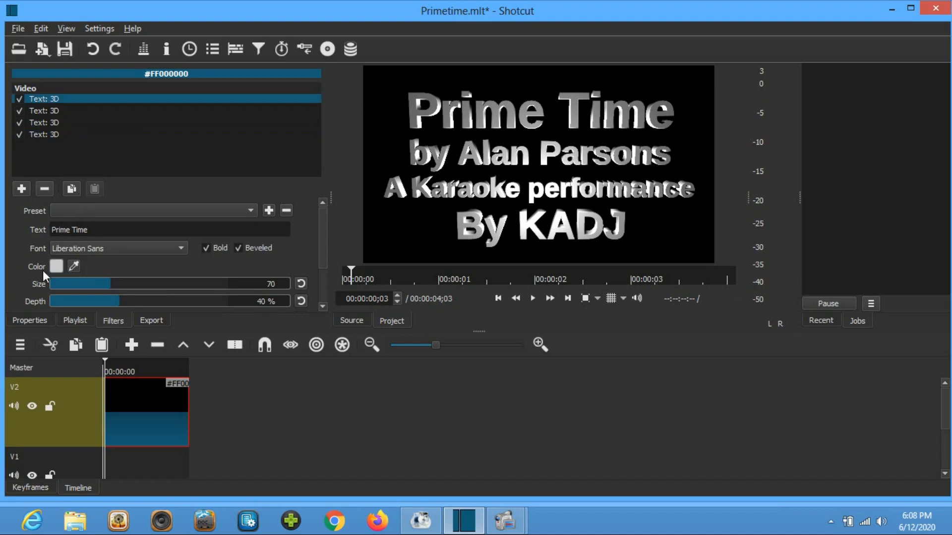
left_click(54, 266)
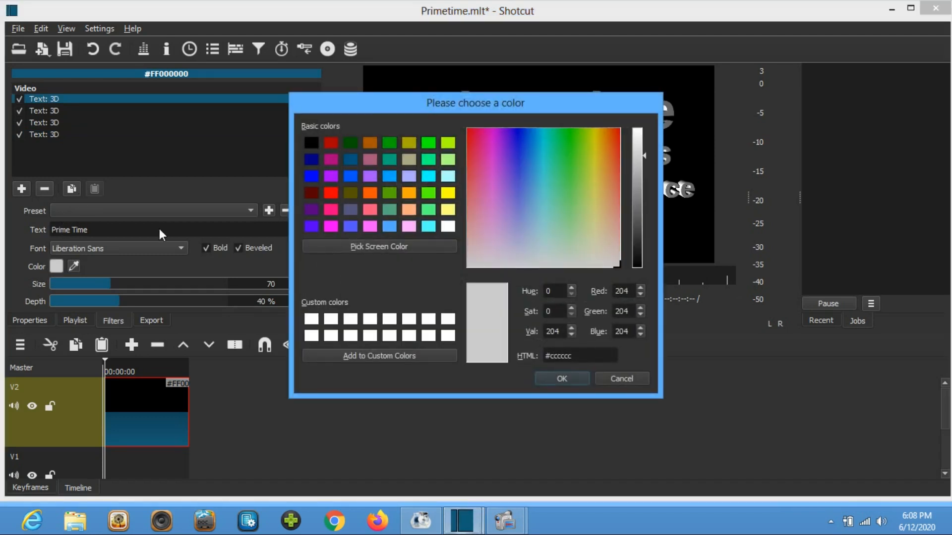
left_click(370, 192)
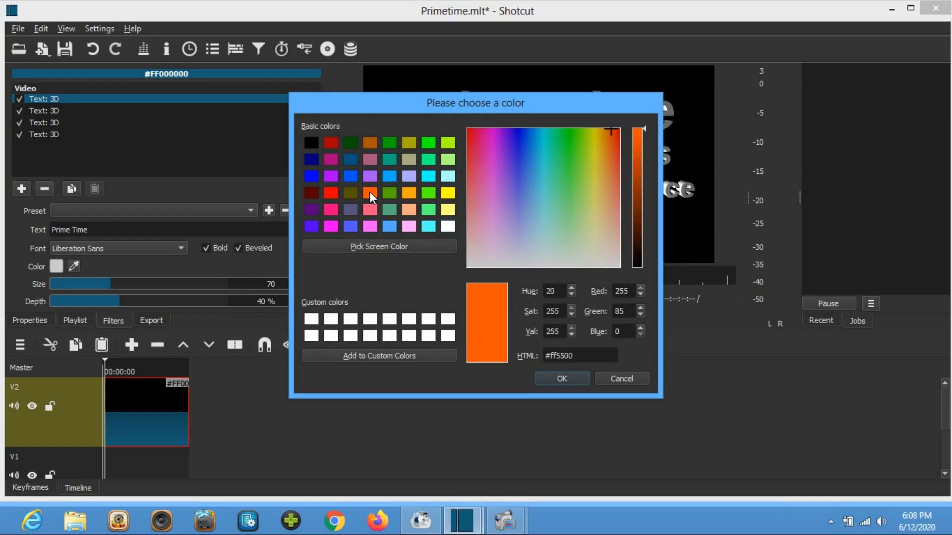
left_click(555, 379)
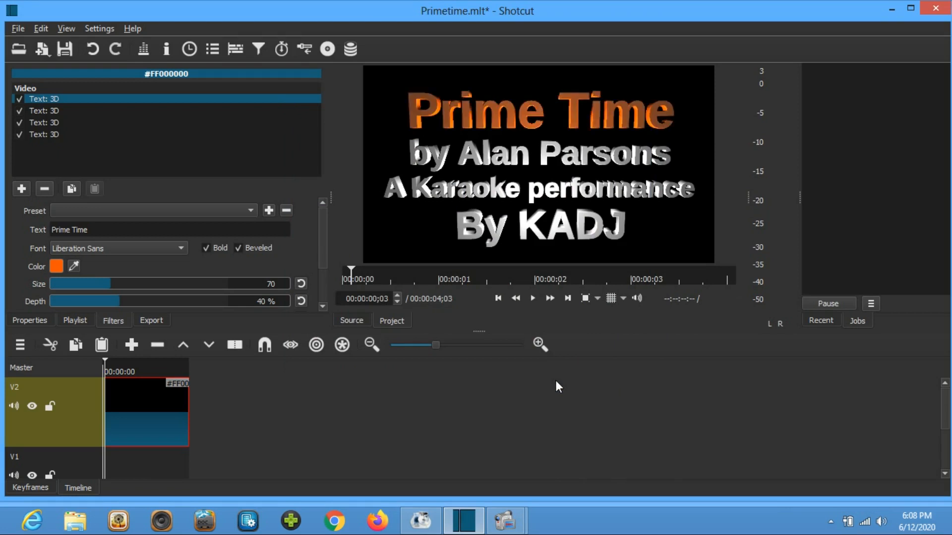
Change the color of the "Prime Time" text to purple (#55007f)
left_click(57, 266)
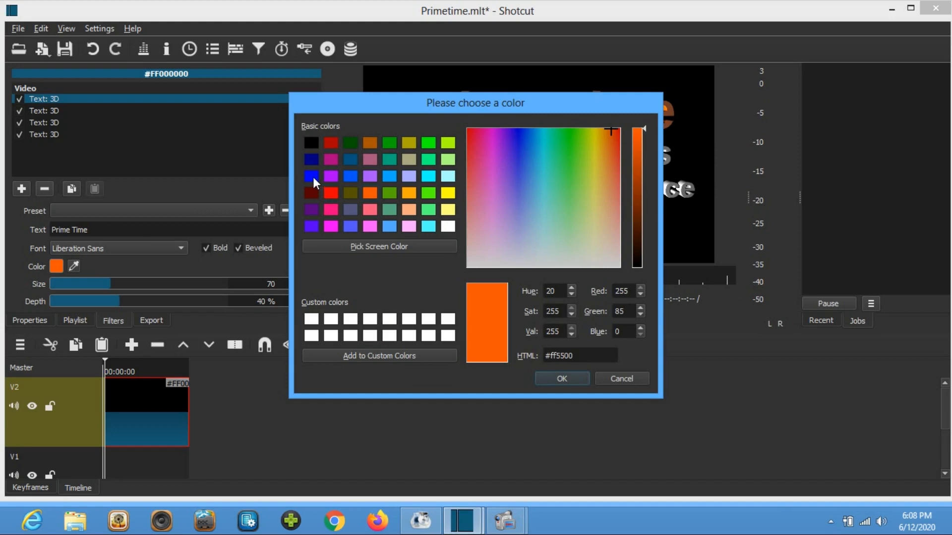
left_click(311, 210)
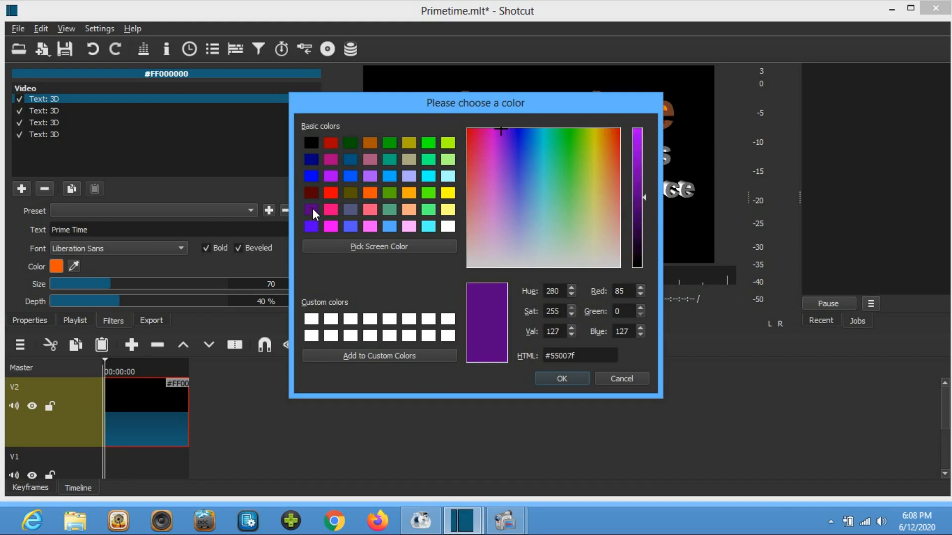
left_click(562, 380)
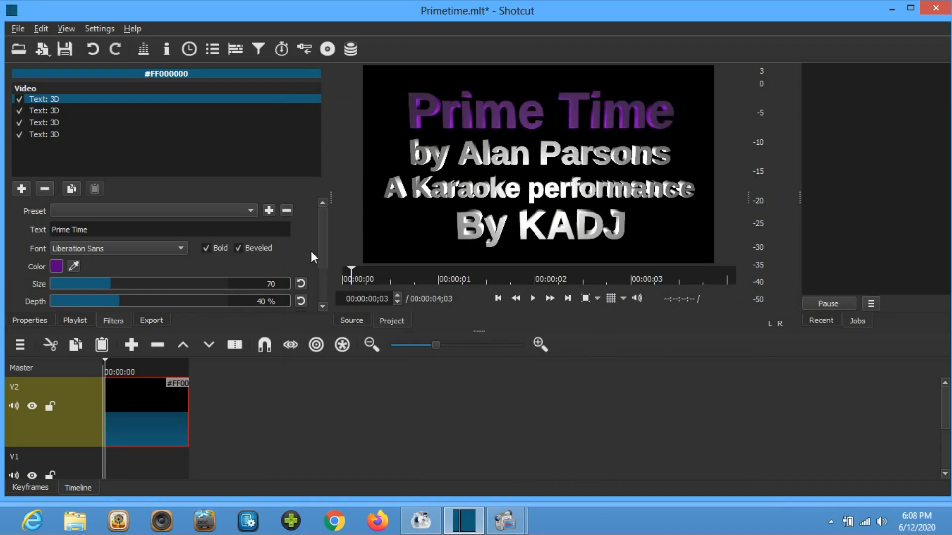
Set the color of the "by Alan Parsons" text to purple (#55007f)
left_click(43, 110)
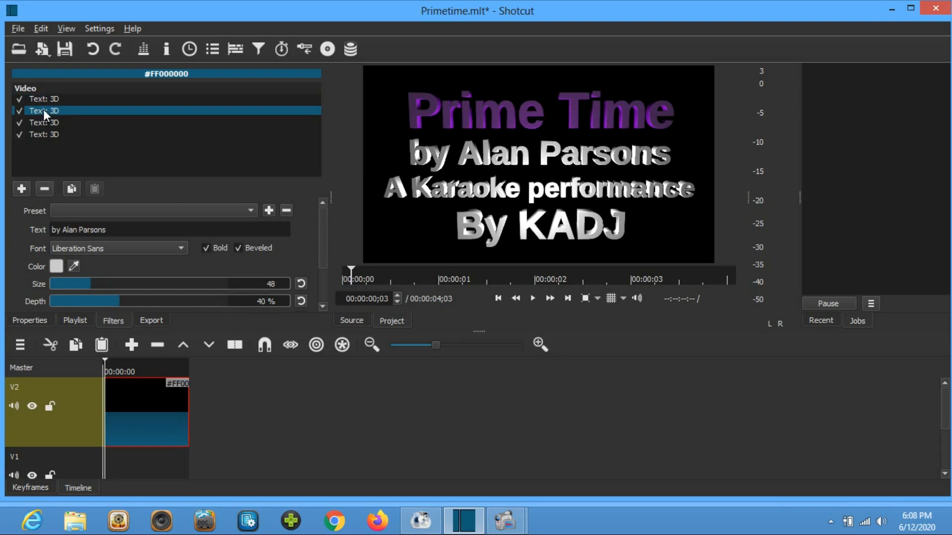
left_click(56, 266)
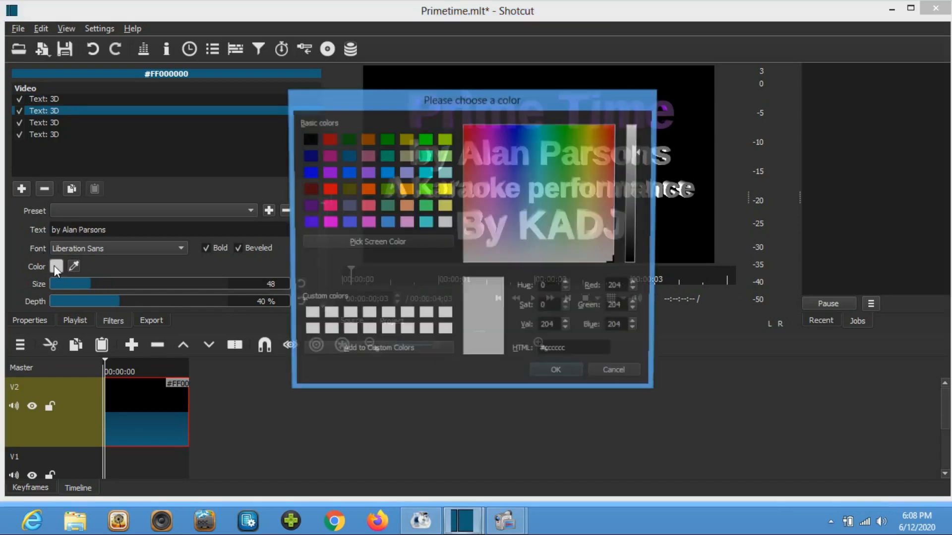
left_click(309, 206)
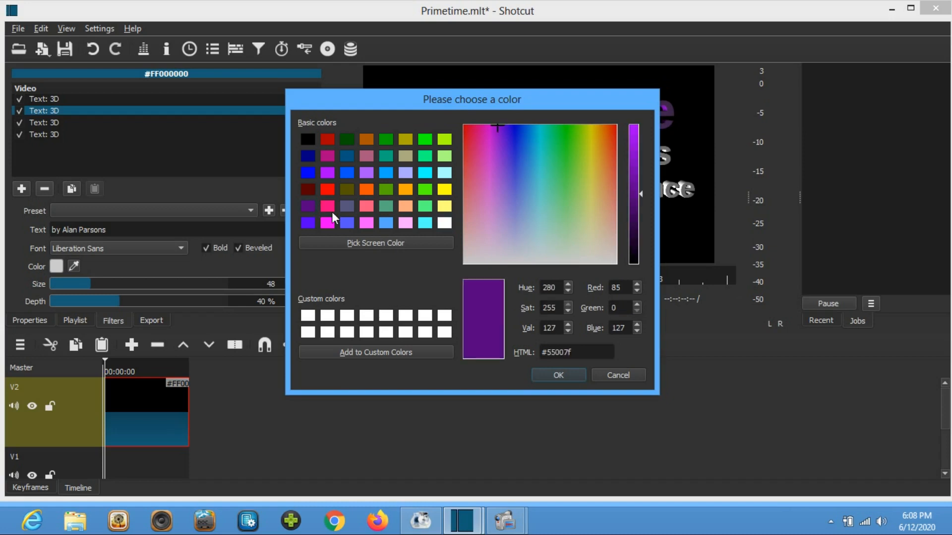
left_click(552, 379)
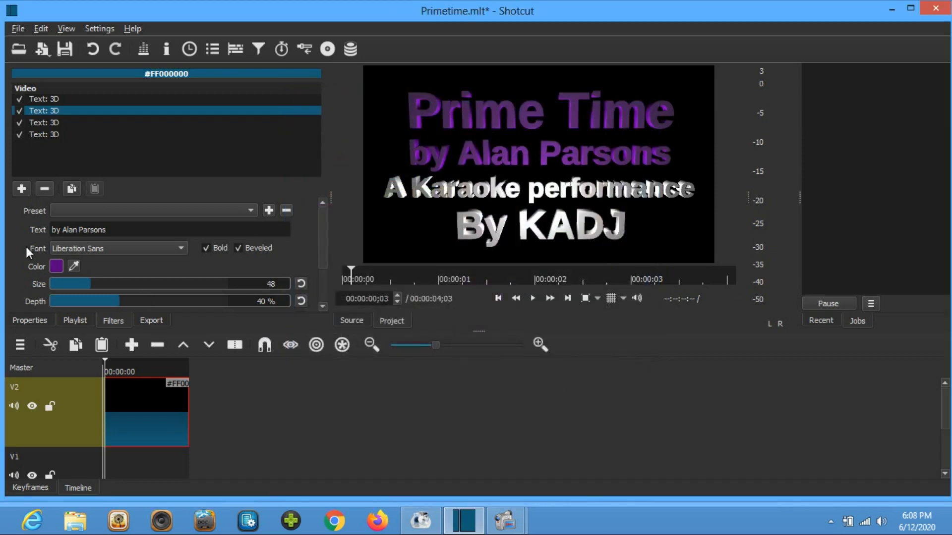
Set the color of the "A Karaoke performance" text to purple (#55007f)
left_click(44, 123)
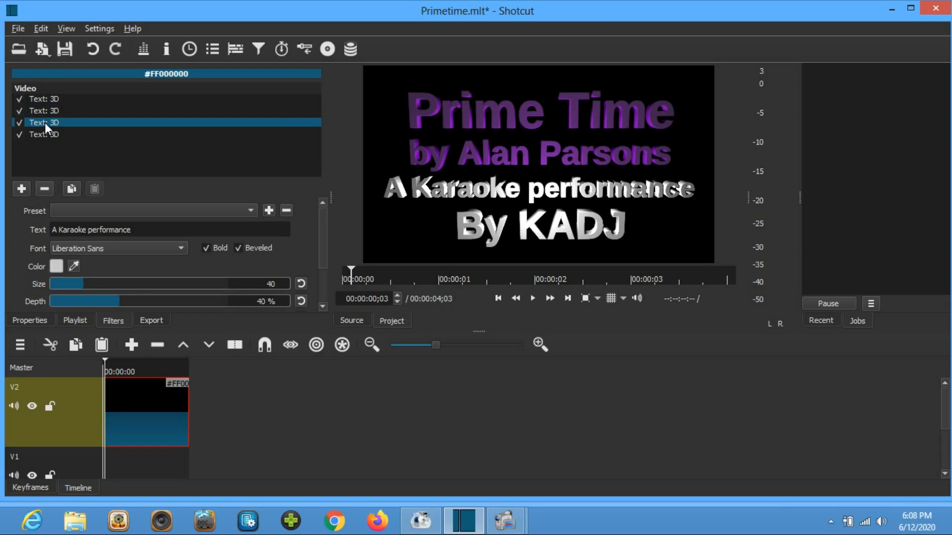
left_click(53, 265)
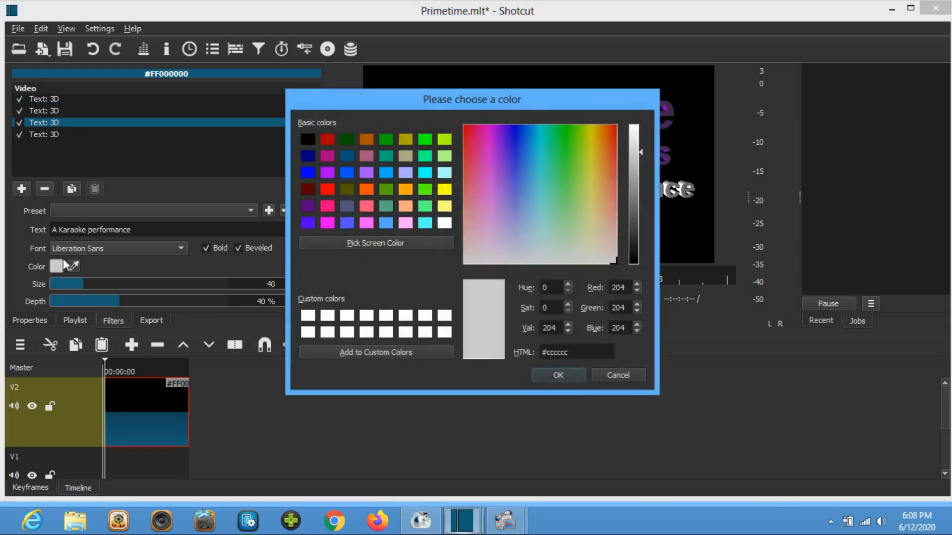
left_click(307, 207)
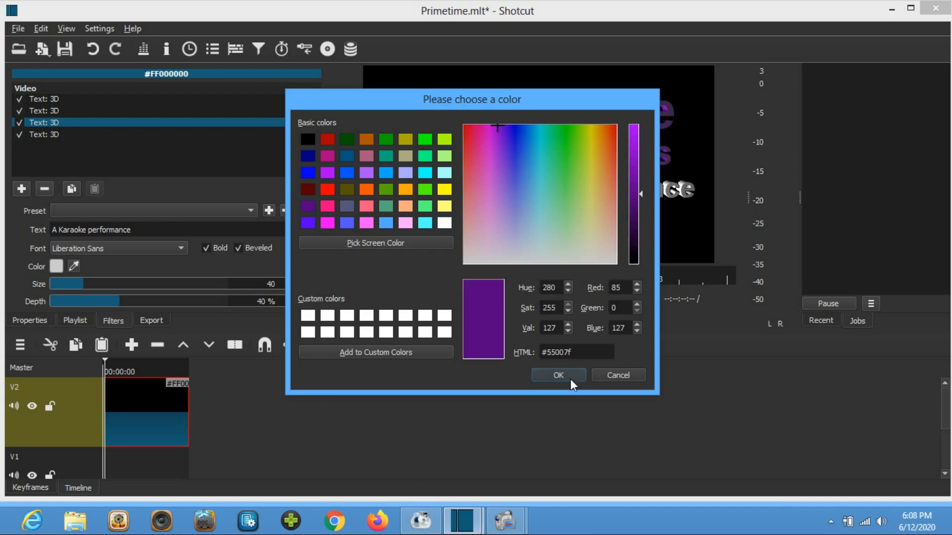
left_click(556, 373)
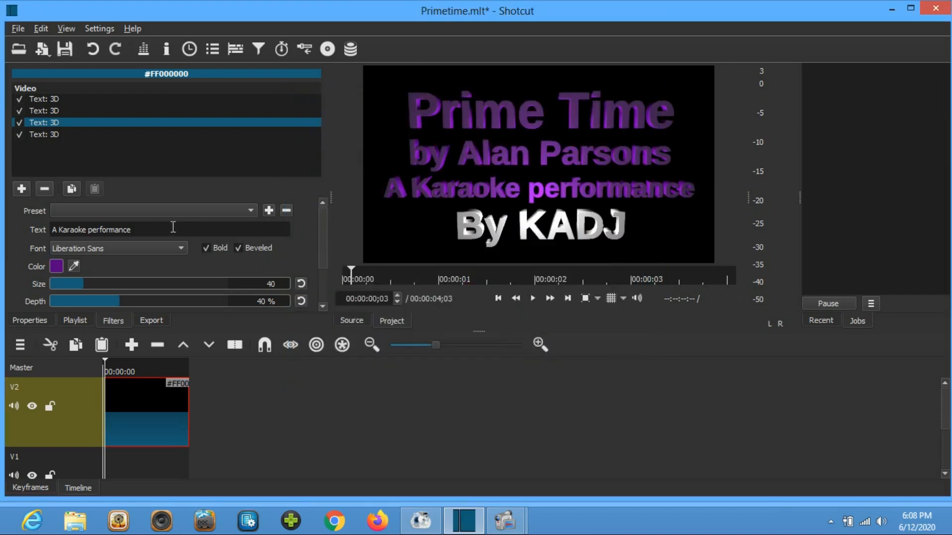
Set the color of the "By KADJ" text to purple (#55007f)
left_click(55, 134)
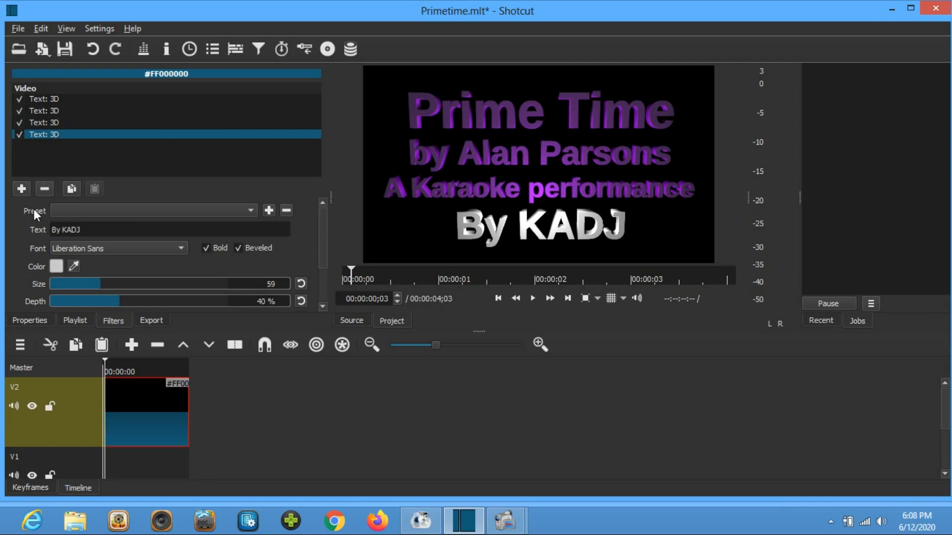
left_click(56, 265)
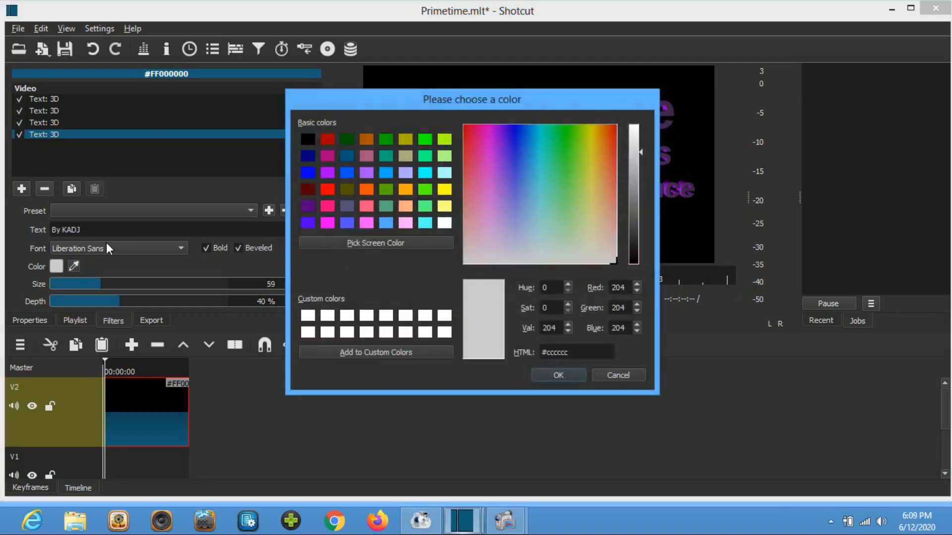
left_click(308, 206)
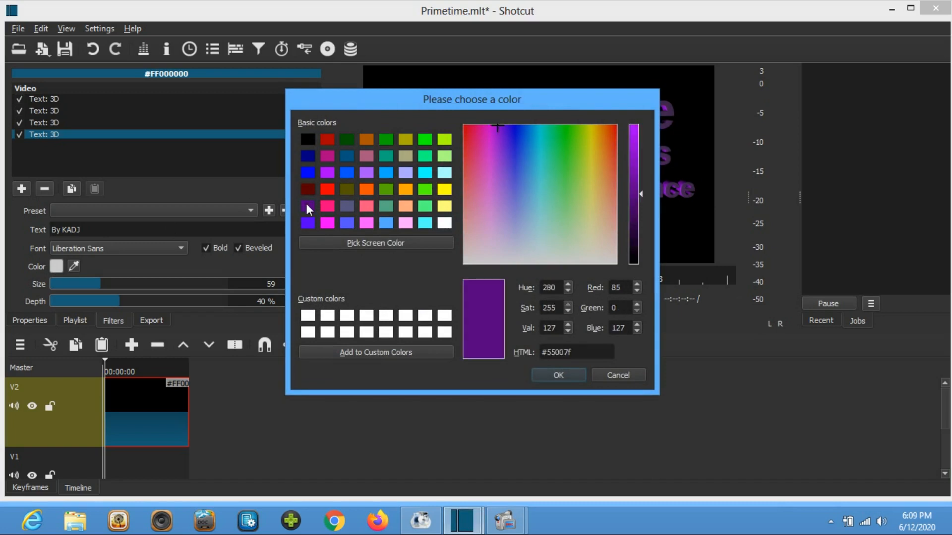
left_click(563, 372)
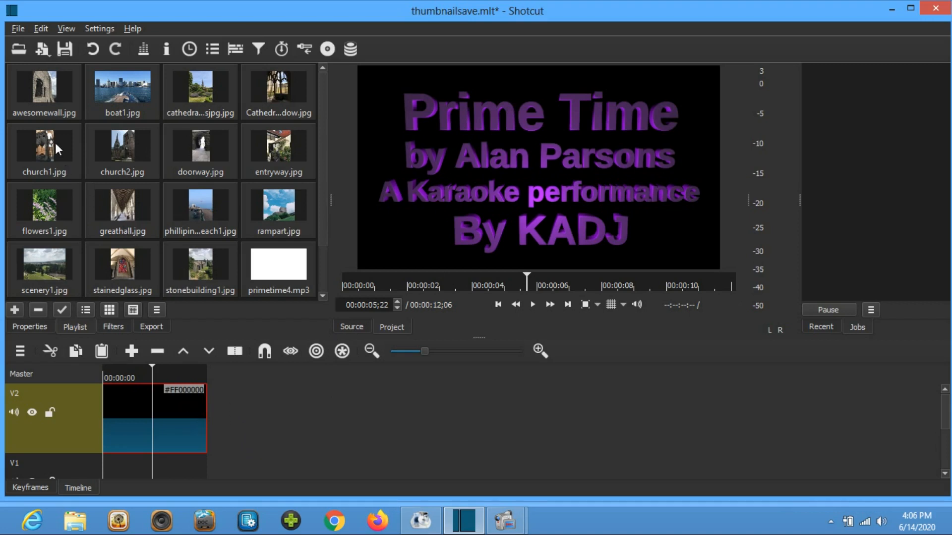
Save the project as thumbnailsave.mlt in the Primetime folder, replacing the existing file
left_click(14, 29)
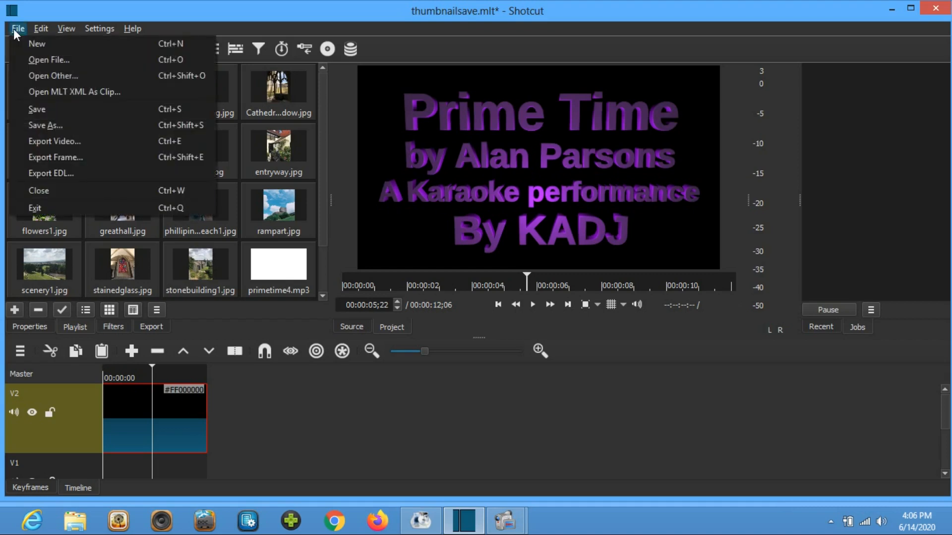
left_click(38, 129)
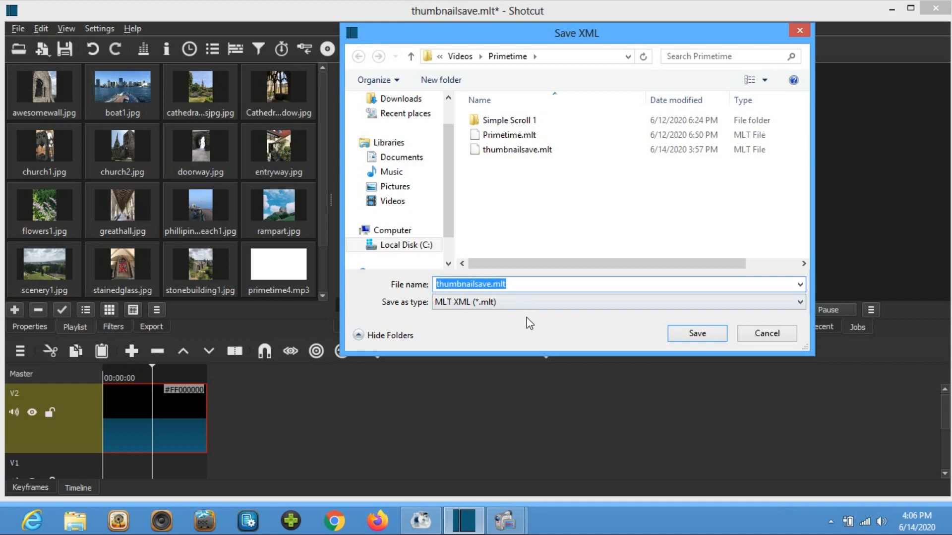
left_click(700, 339)
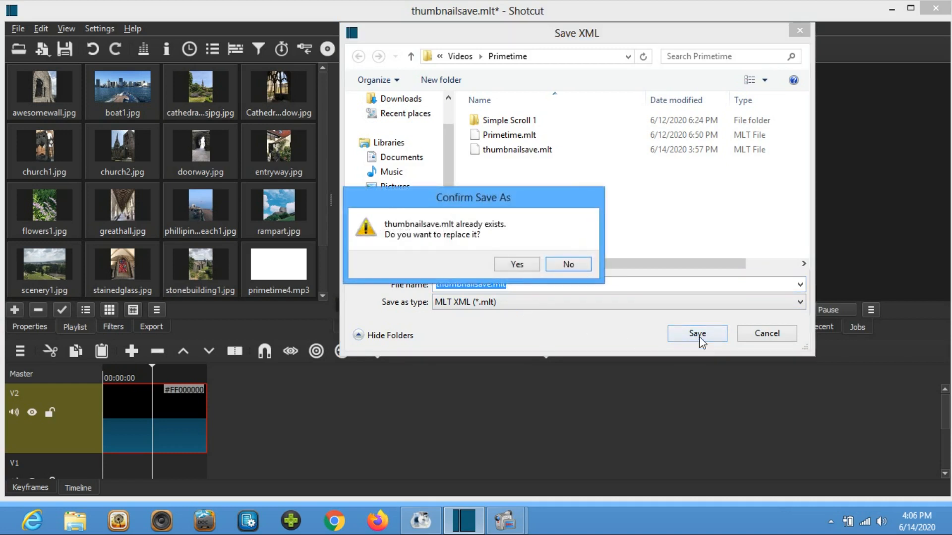
left_click(513, 264)
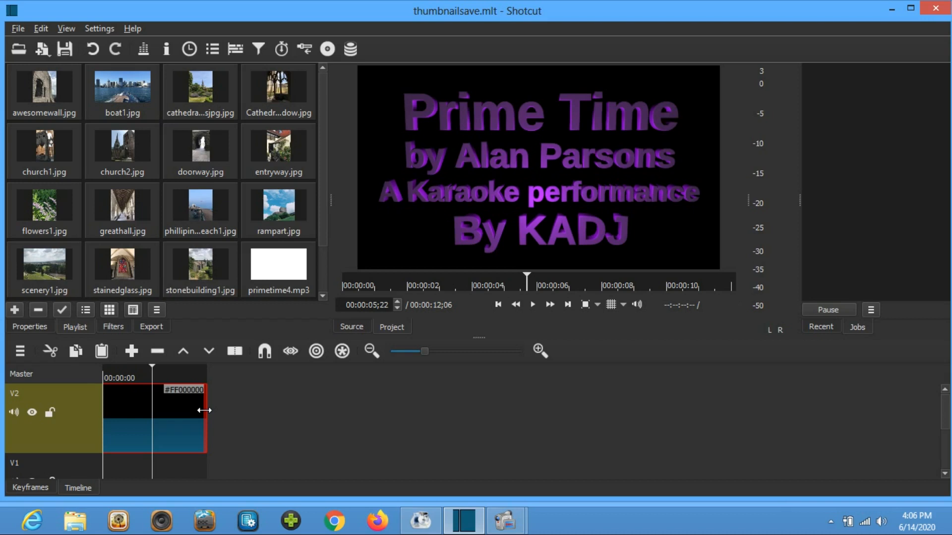
Trim the end of the black title clip on the V2 track until it is a single frame long
left_click_drag(205, 410, 71, 427)
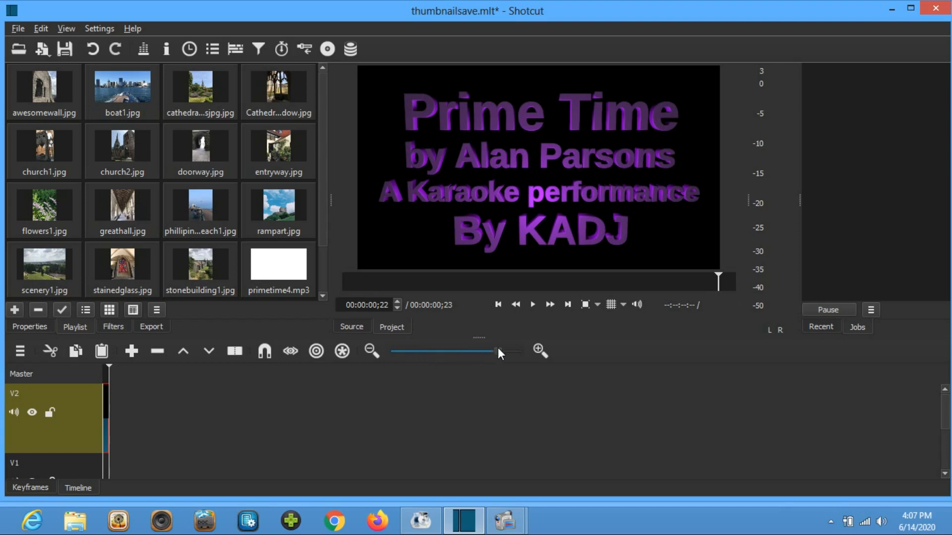
left_click(538, 355)
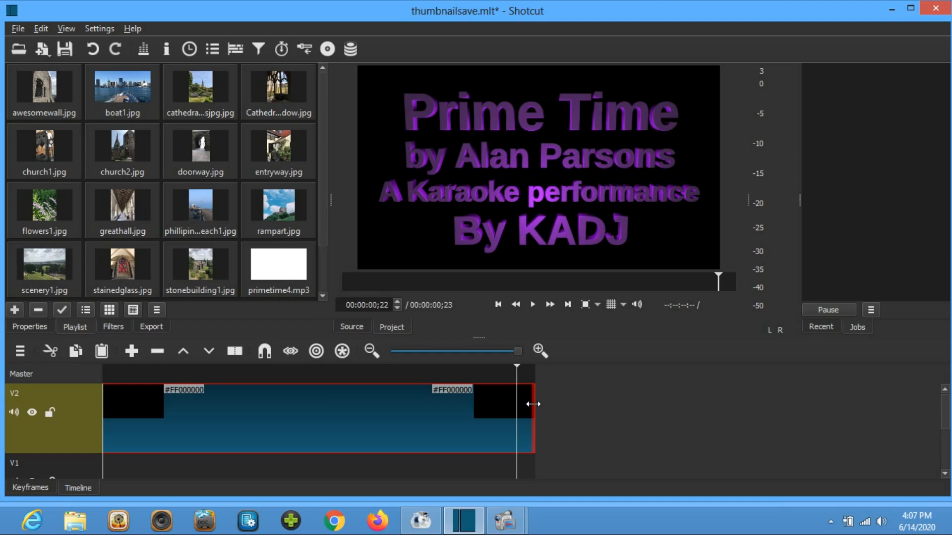
left_click_drag(533, 405, 108, 431)
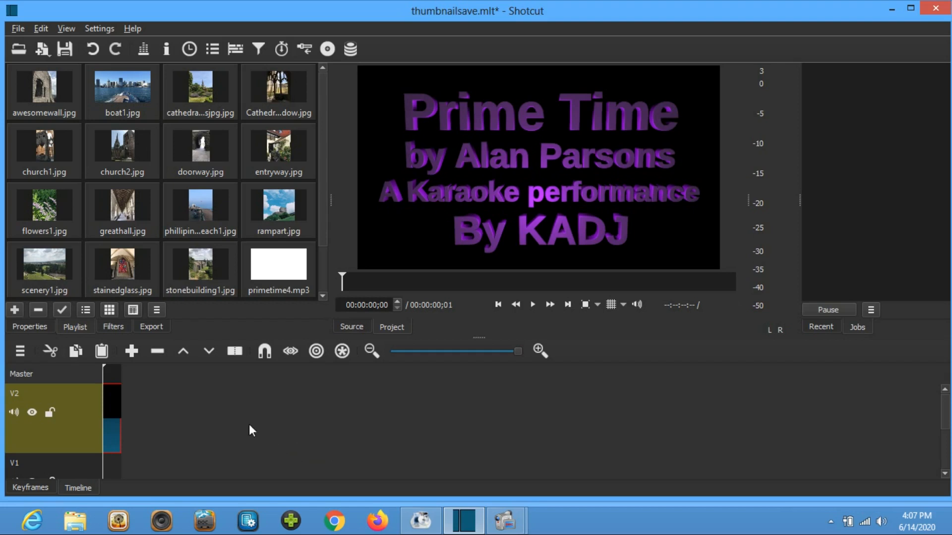
Export the timeline as a JPEG still image named primetime2.jpg in the audioforvids folder
left_click(150, 327)
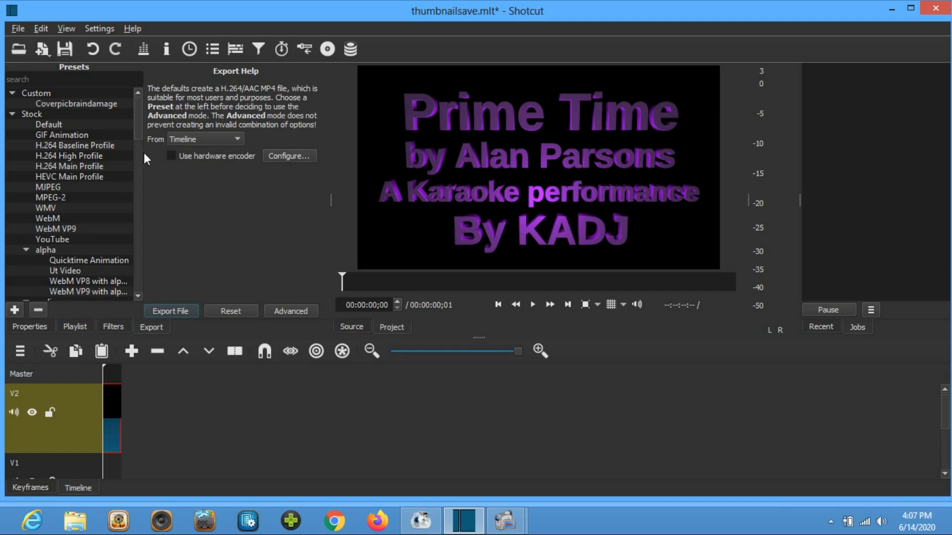
left_click_drag(139, 113, 146, 284)
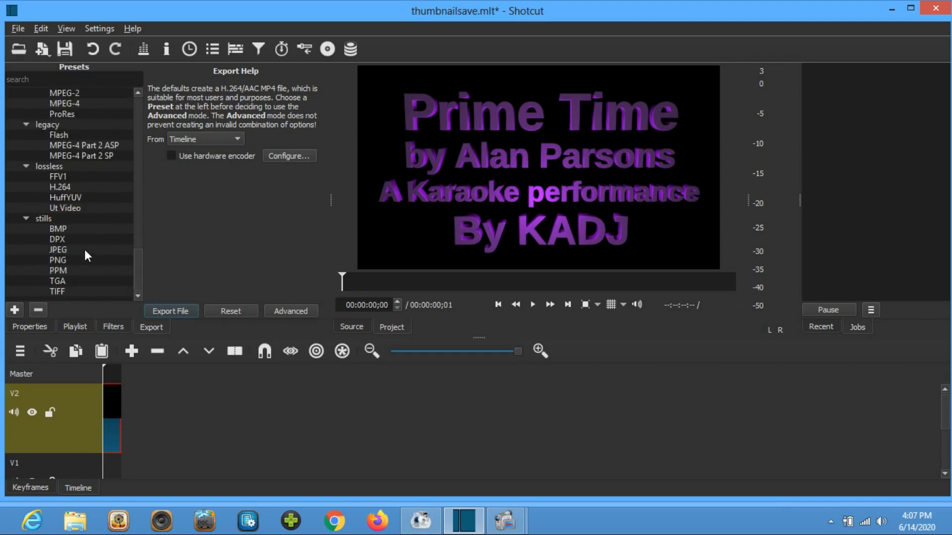
left_click(70, 250)
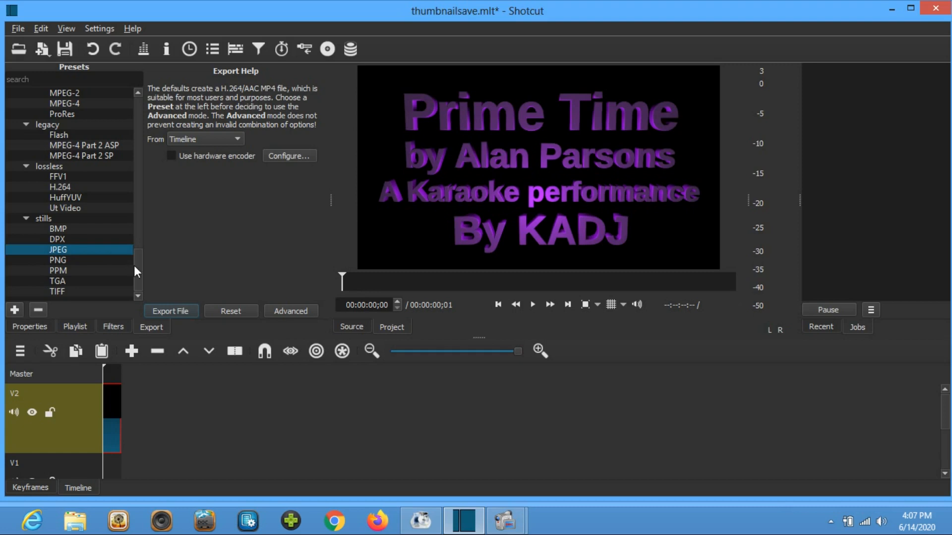
left_click(171, 311)
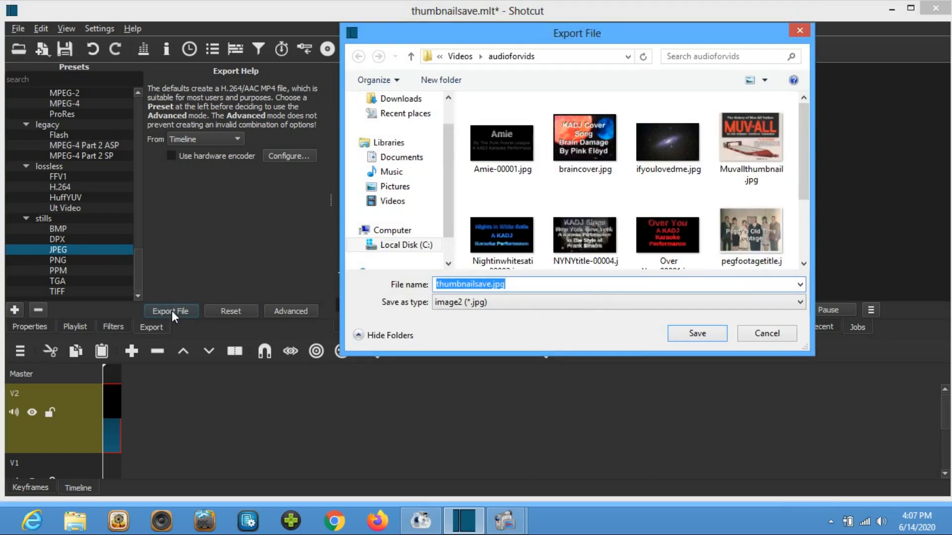
left_click(491, 287)
left_click_drag(491, 285, 485, 285)
type("pri")
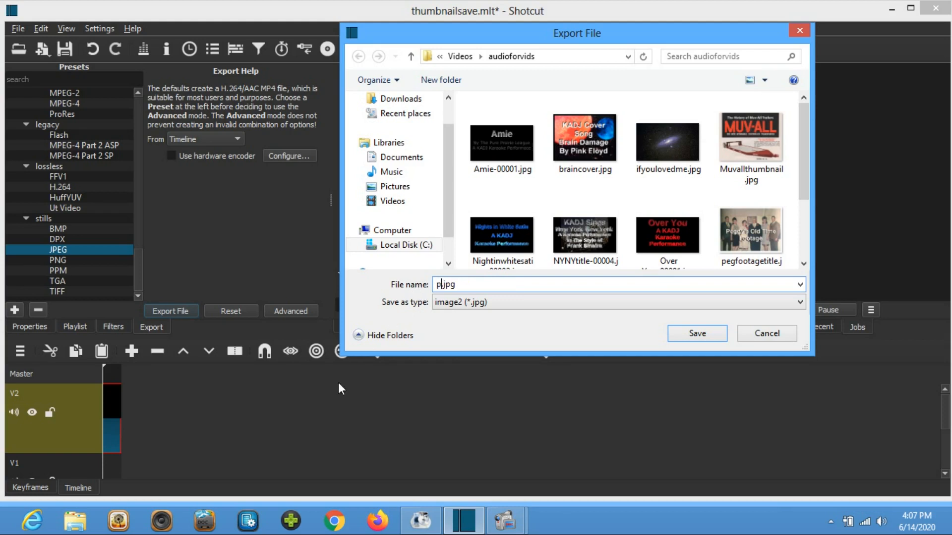
type("metime2")
left_click(703, 334)
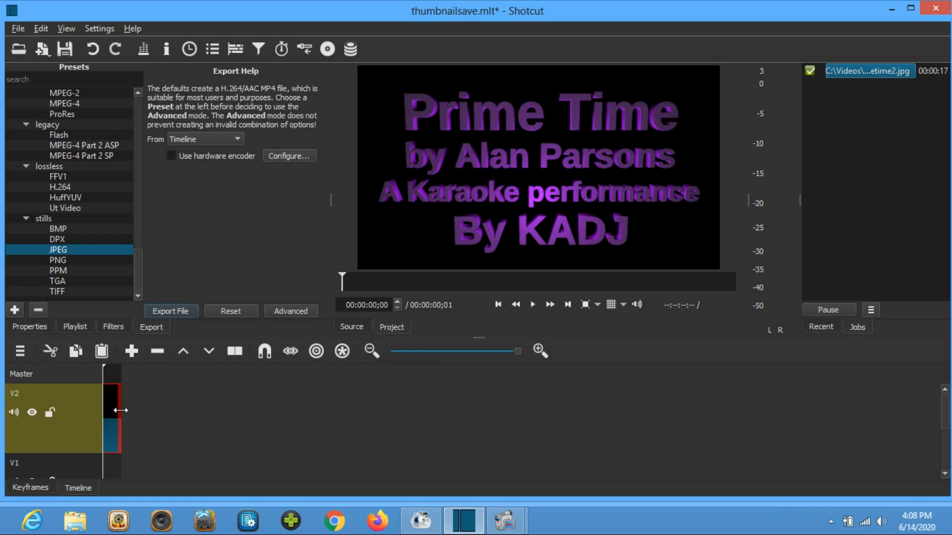
Stretch the single-frame title clip on the V2 track back out to several seconds
left_click_drag(121, 410, 140, 409)
left_click_drag(225, 390, 522, 383)
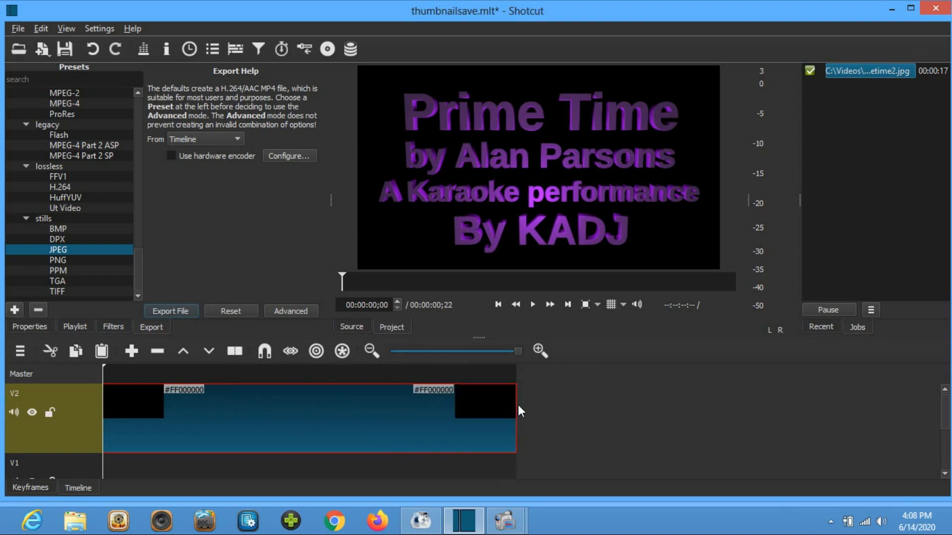
left_click(431, 352)
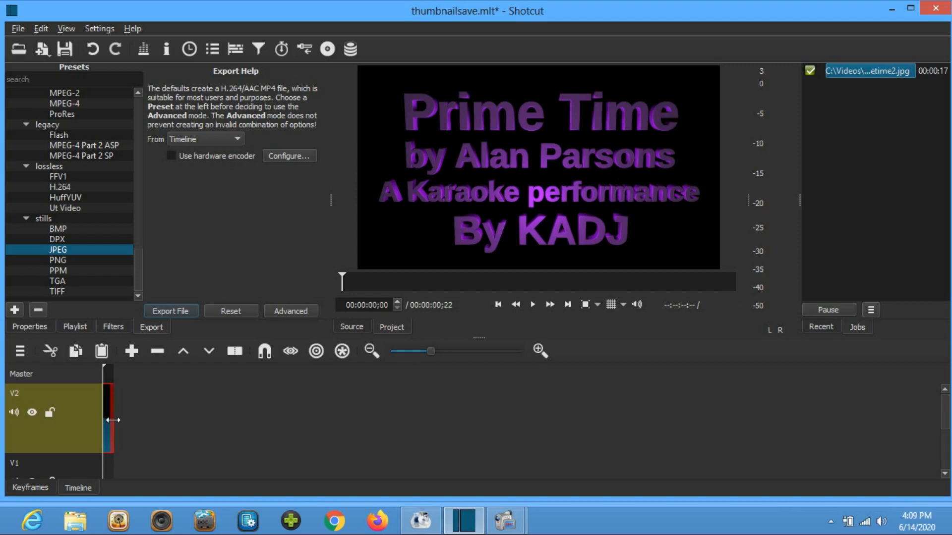
left_click_drag(113, 420, 221, 415)
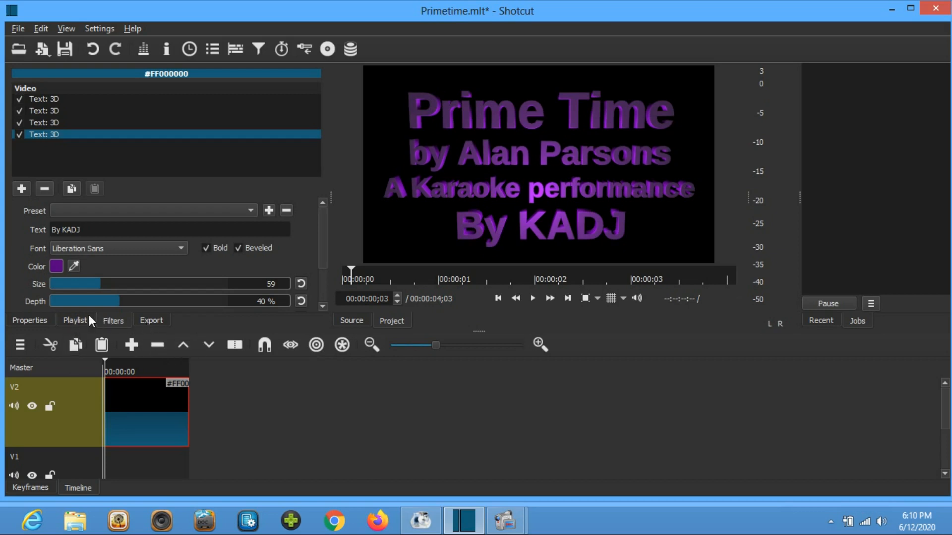
Place primetime4.mp3 from the playlist on the A1 track, starting where the title clip ends at about 4 seconds
left_click(74, 321)
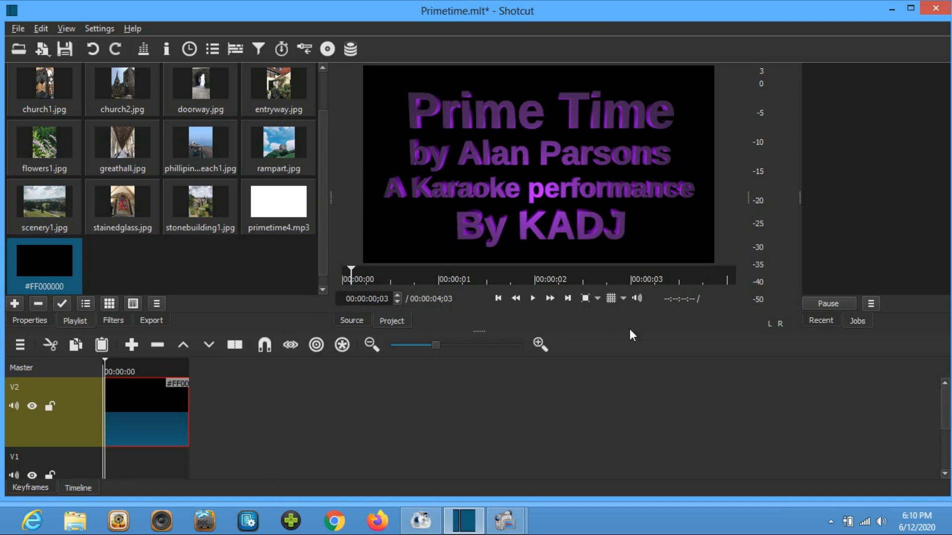
left_click_drag(945, 392, 945, 436)
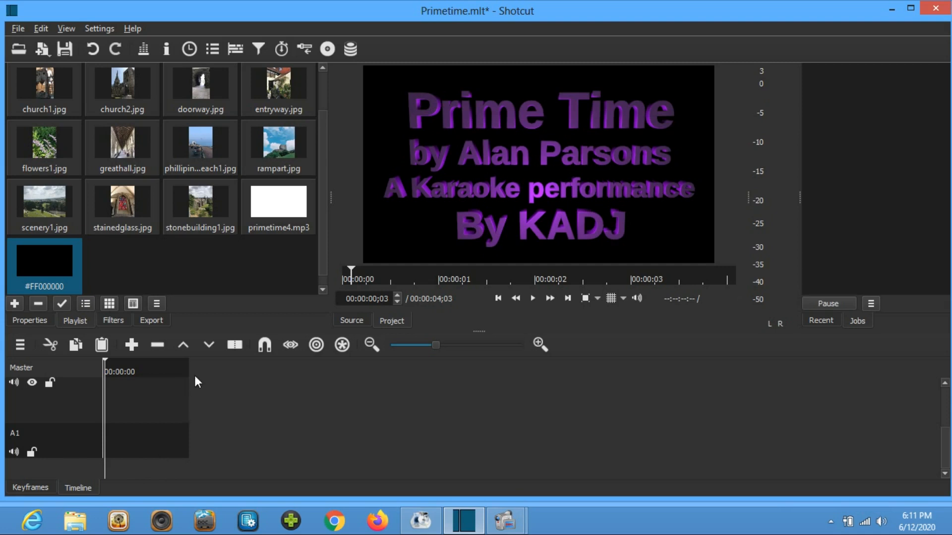
left_click(281, 207)
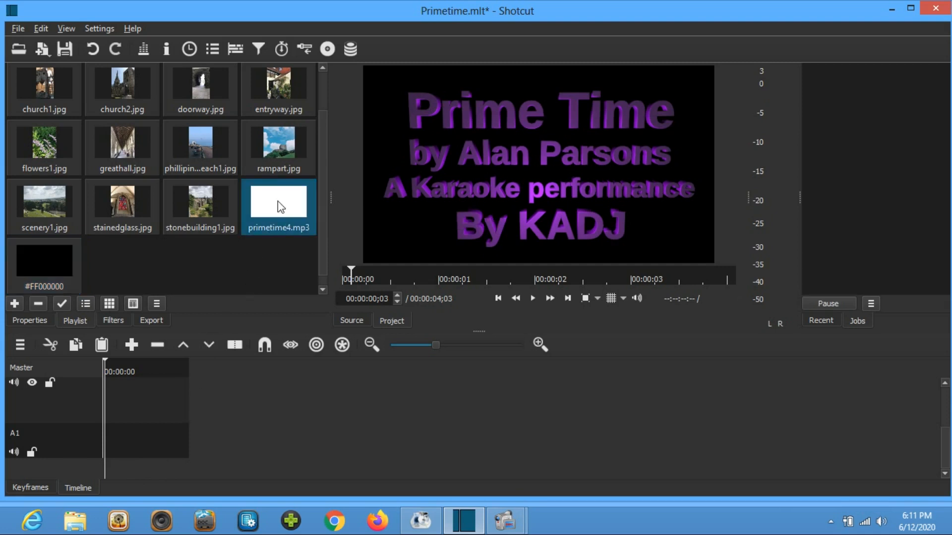
left_click_drag(281, 206, 336, 368)
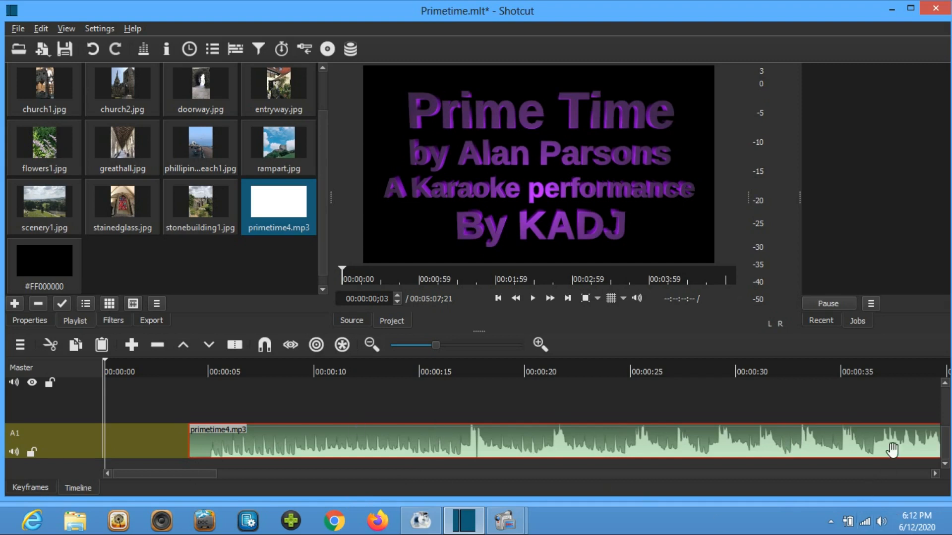
Place boat1.jpg on the V2 track overlapping the end of awesomewall.jpg as a crossfade, and extend it to about 29 seconds
scroll(948, 426, "up", 1)
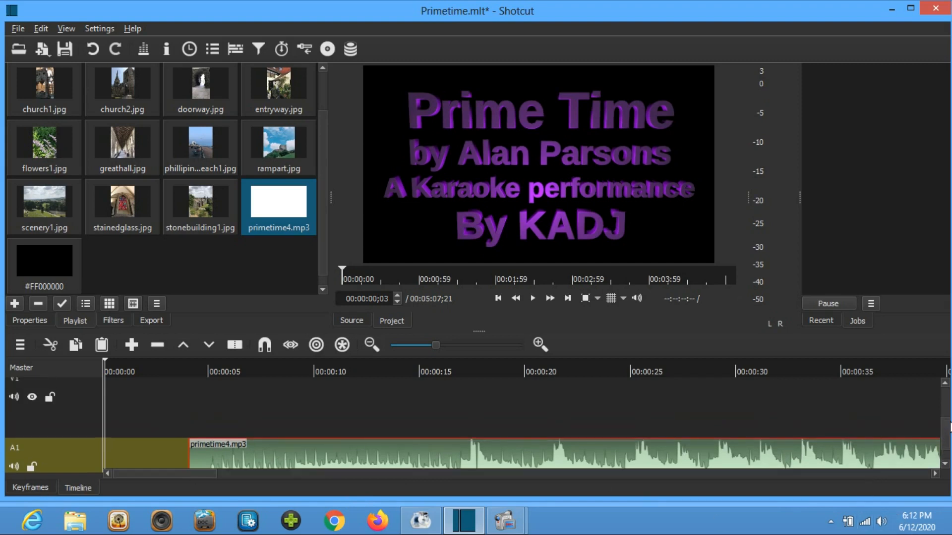
scroll(948, 426, "up", 2)
left_click_drag(324, 178, 325, 129)
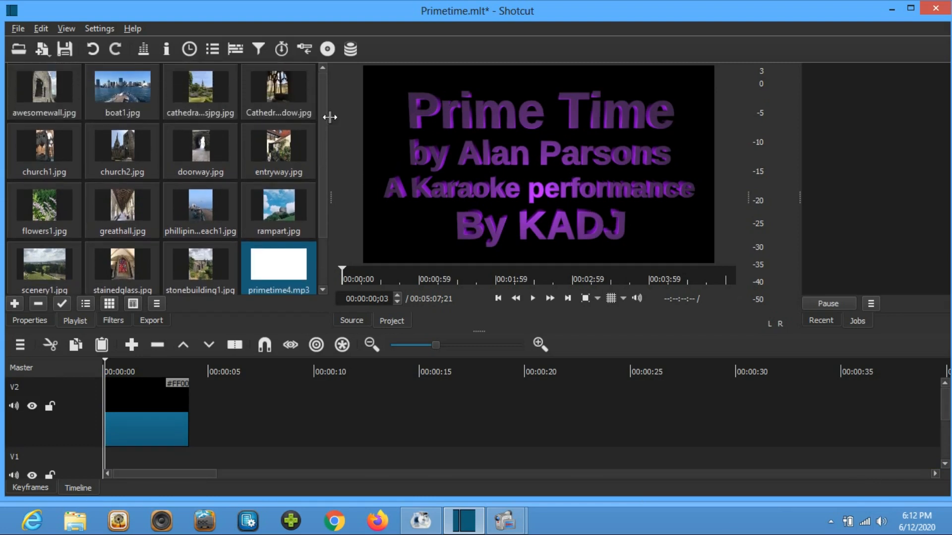
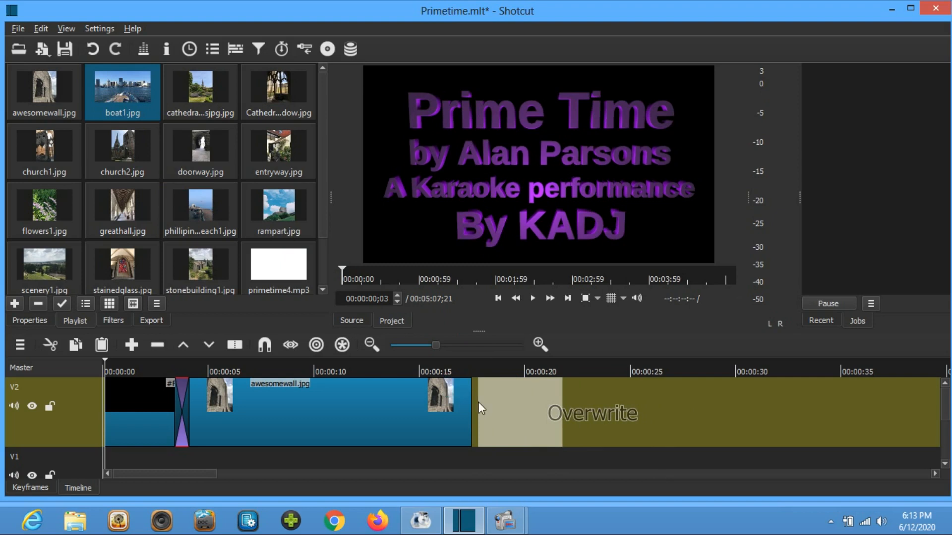
left_click_drag(497, 407, 481, 419)
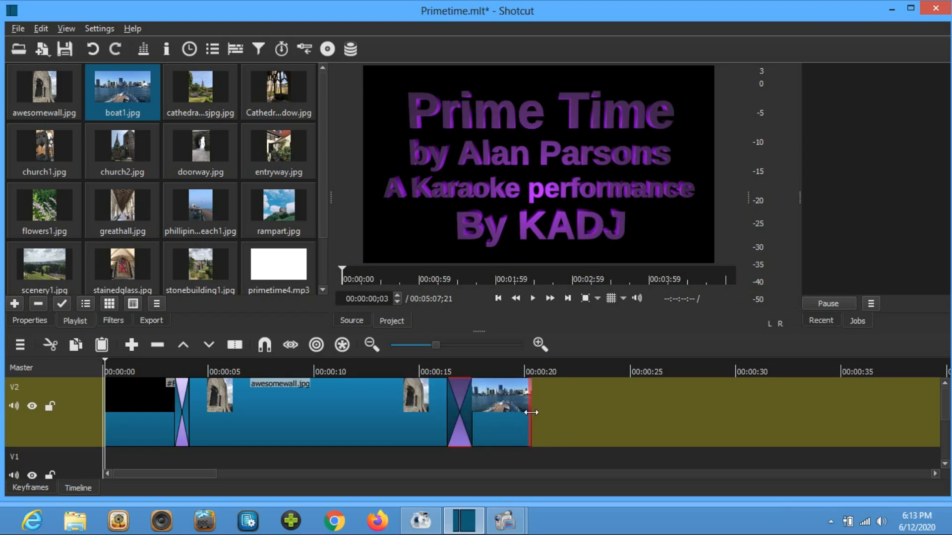
left_click_drag(531, 412, 718, 445)
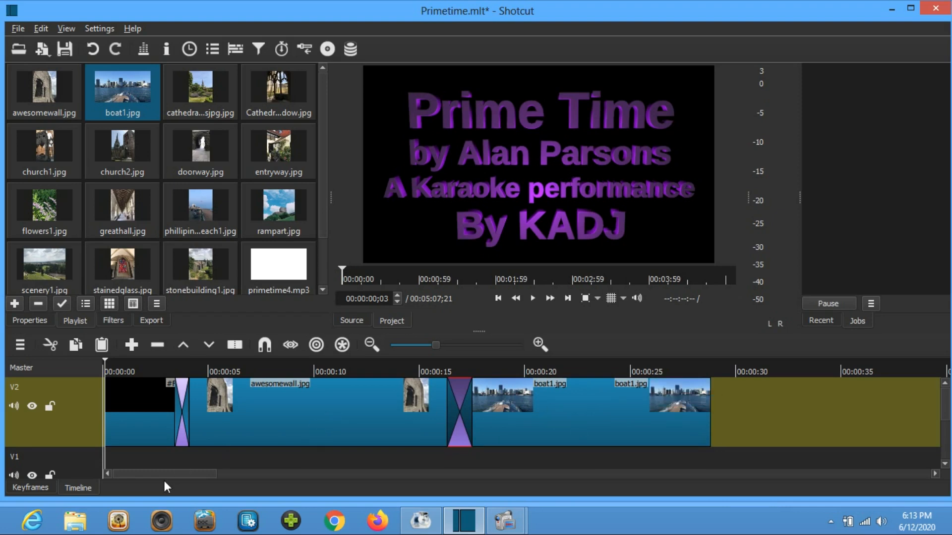
Add cathedralgroundsjpg.jpg to the V2 track, overlapping the end of boat1.jpg by about one second to create a crossfade
left_click_drag(165, 474, 216, 489)
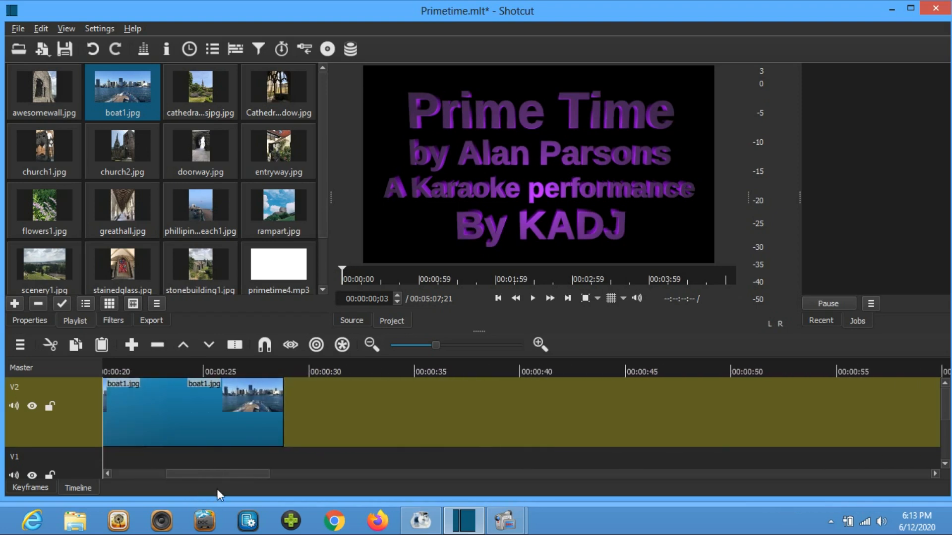
left_click(186, 88)
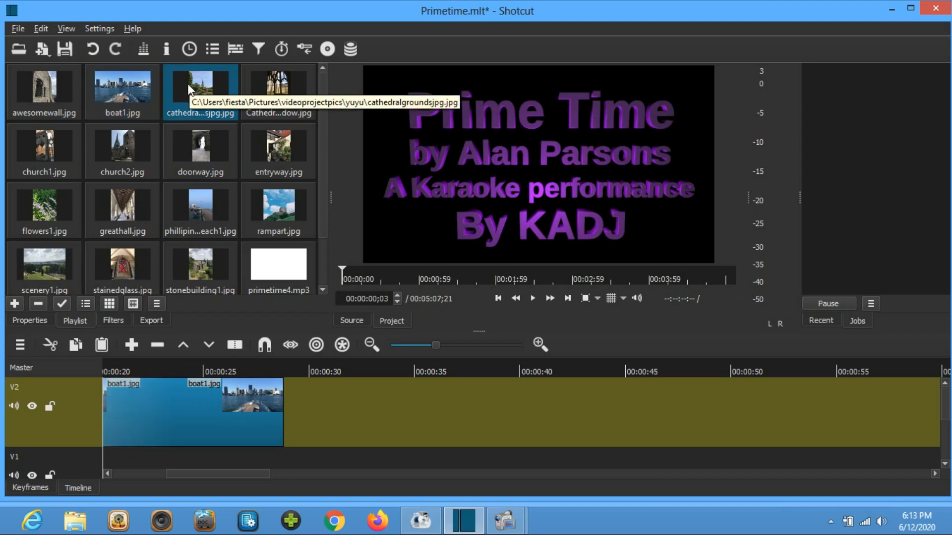
left_click_drag(189, 89, 557, 448)
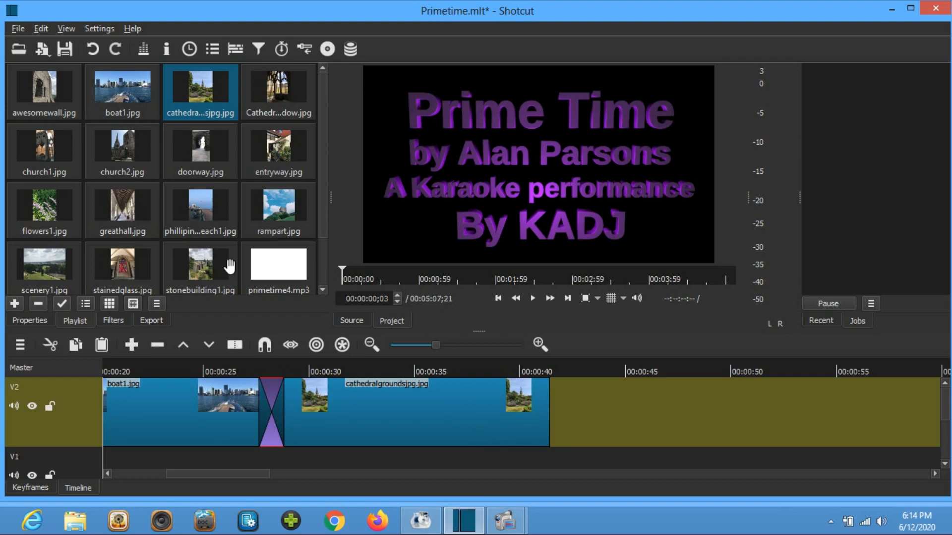
Add Cathedralwindow.jpg to V2 with a crossfade from cathedralgroundsjpg.jpg, and stretch its end to about 55 seconds
left_click(274, 93)
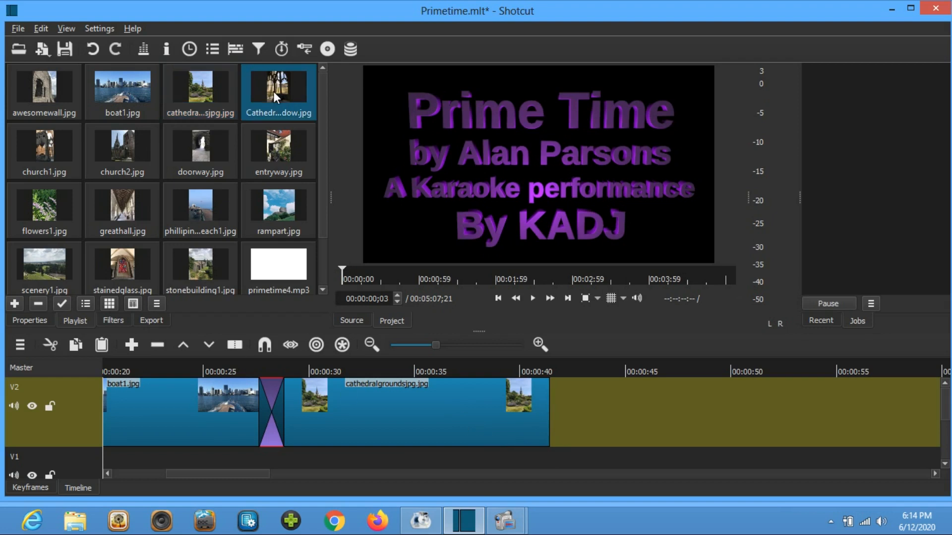
left_click_drag(273, 93, 816, 428)
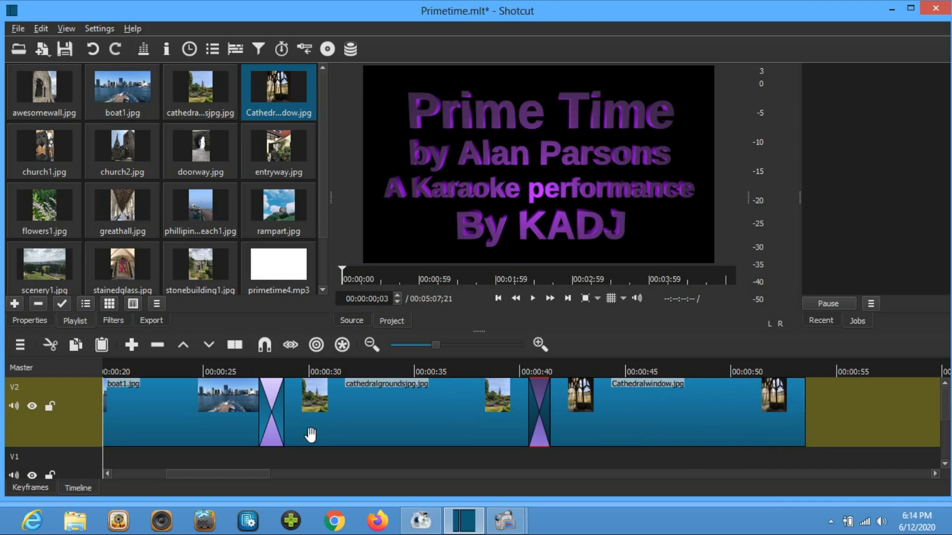
left_click_drag(265, 474, 300, 469)
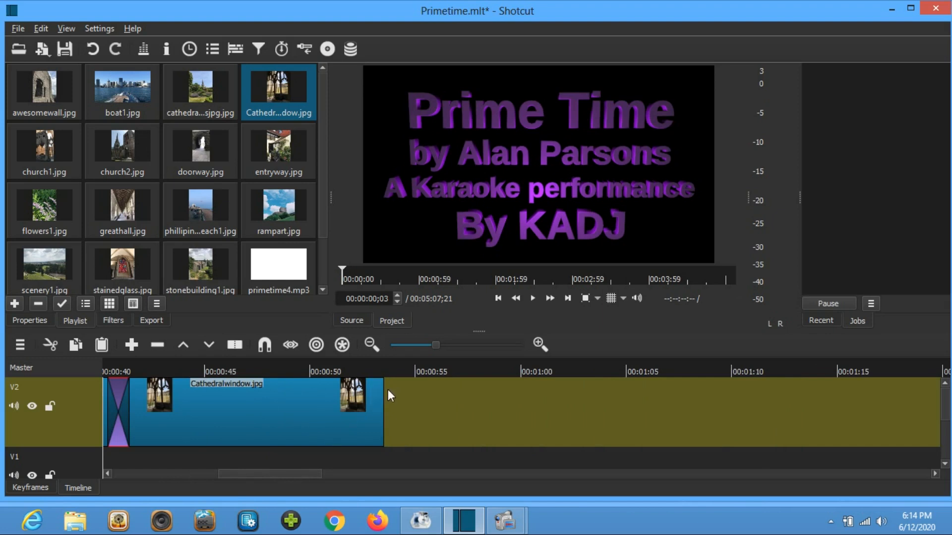
left_click_drag(383, 393, 421, 403)
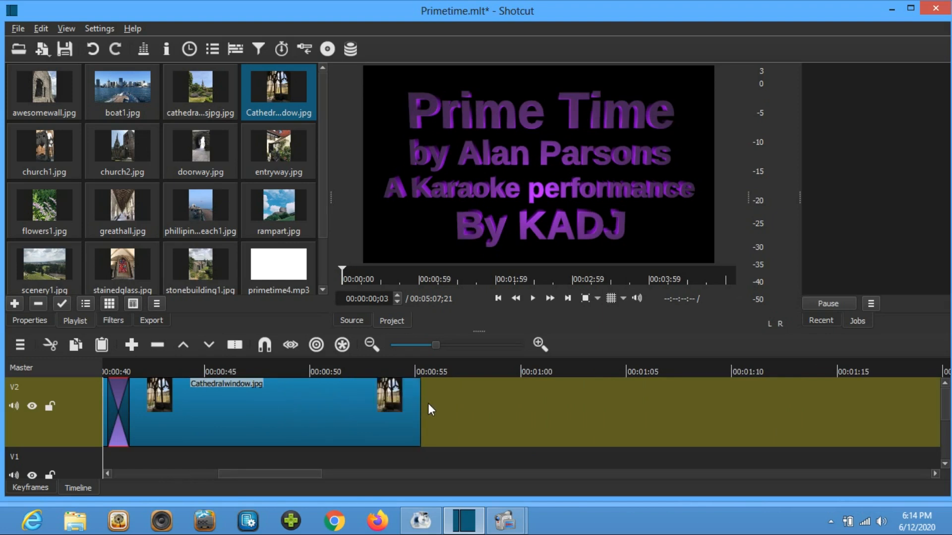
Add church1.jpg to V2 with a crossfade from Cathedralwindow.jpg, and stretch its end to about 1 minute 8 seconds
left_click(47, 151)
left_click_drag(159, 476, 293, 483)
left_click(141, 367)
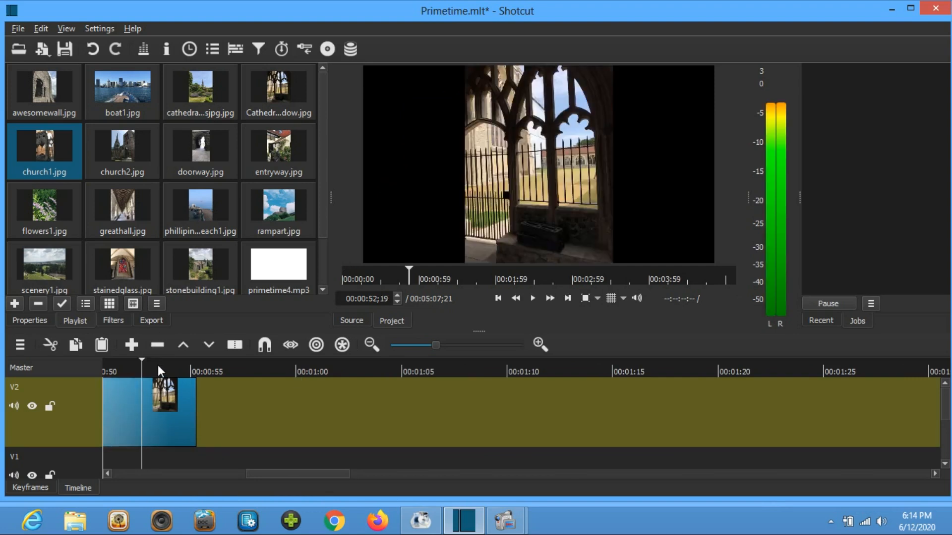
left_click(111, 144)
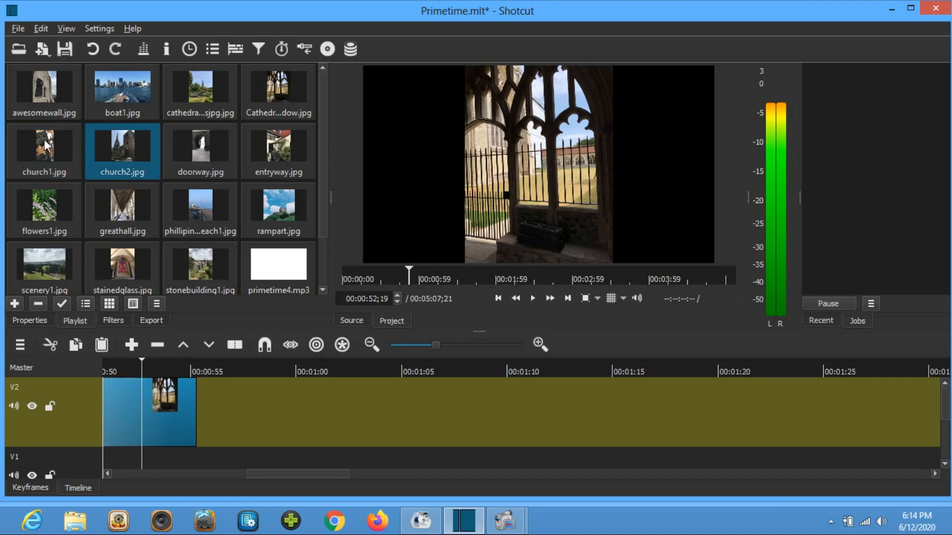
mouse_move(44, 139)
left_mouse_down()
mouse_move(77, 211)
mouse_move(198, 310)
mouse_move(252, 404)
mouse_move(282, 416)
mouse_move(327, 415)
mouse_move(308, 395)
mouse_move(209, 389)
mouse_move(260, 404)
left_mouse_up()
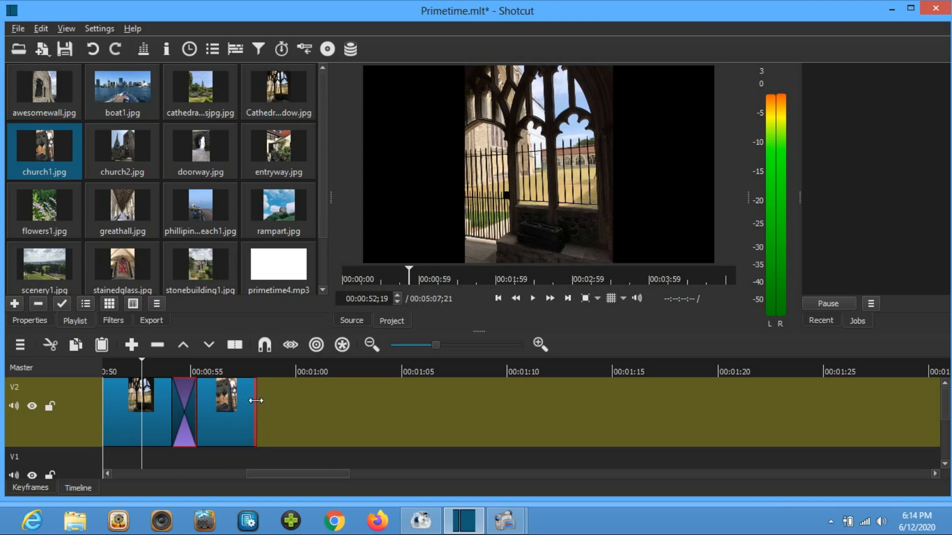
left_click_drag(256, 400, 470, 445)
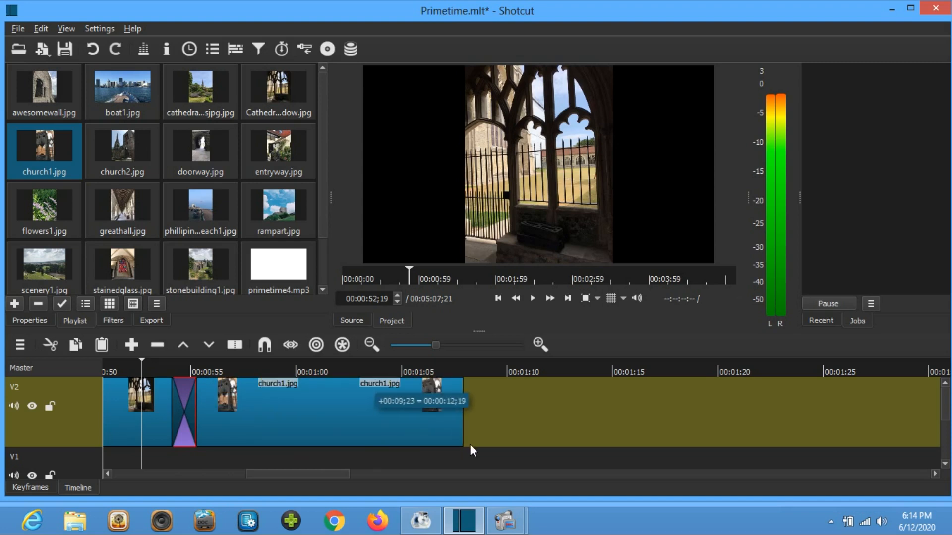
Add church2.jpg to the V2 track at the end of church1.jpg
left_click(128, 138)
left_click_drag(121, 147, 469, 384)
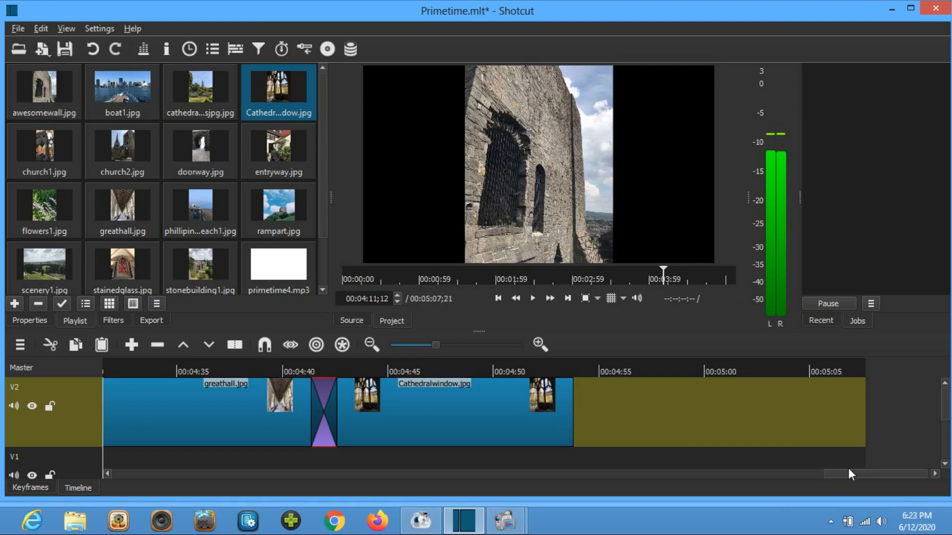
Add the black #FF000000 clip after the last photo on V2 with a short crossfade, and extend it to the end of the project
left_click_drag(846, 470, 845, 401)
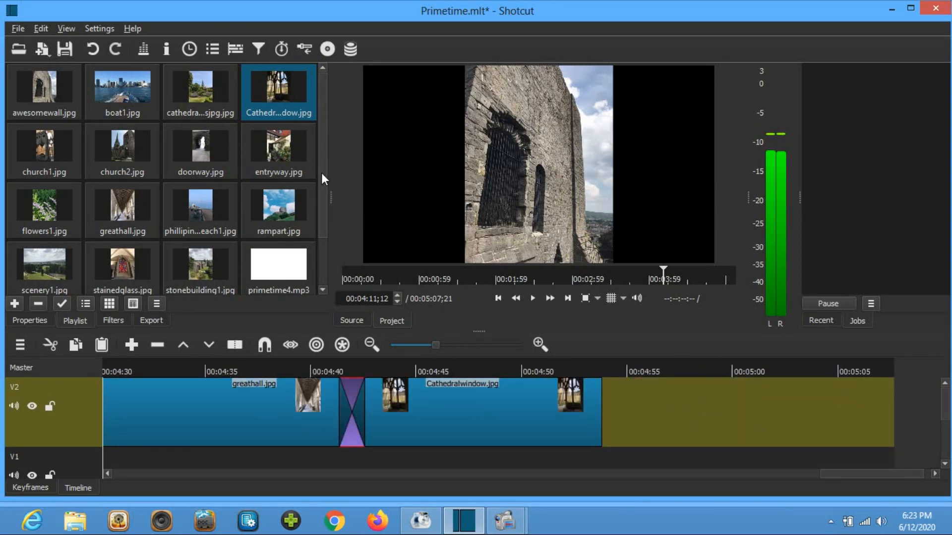
scroll(322, 173, "down", 3)
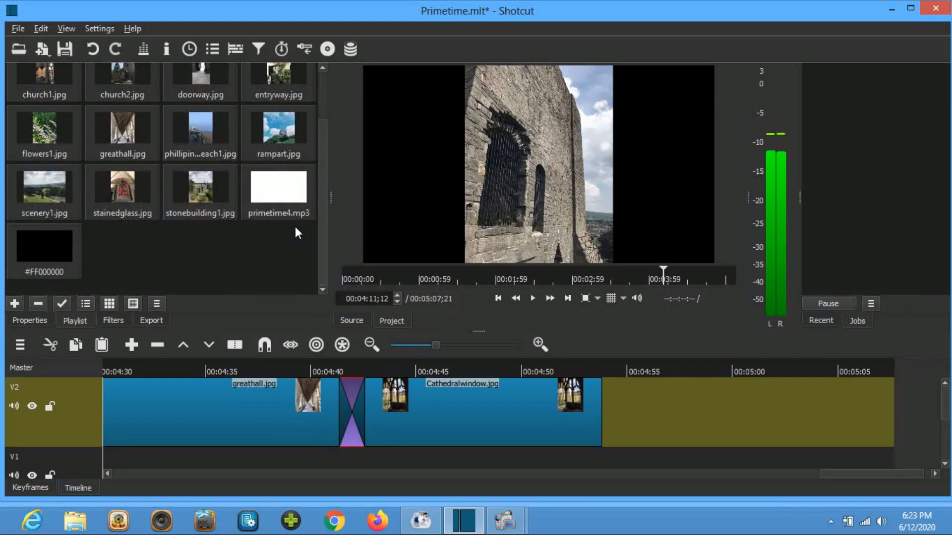
left_click(33, 246)
left_click_drag(33, 246, 332, 297)
left_click_drag(623, 365, 902, 419)
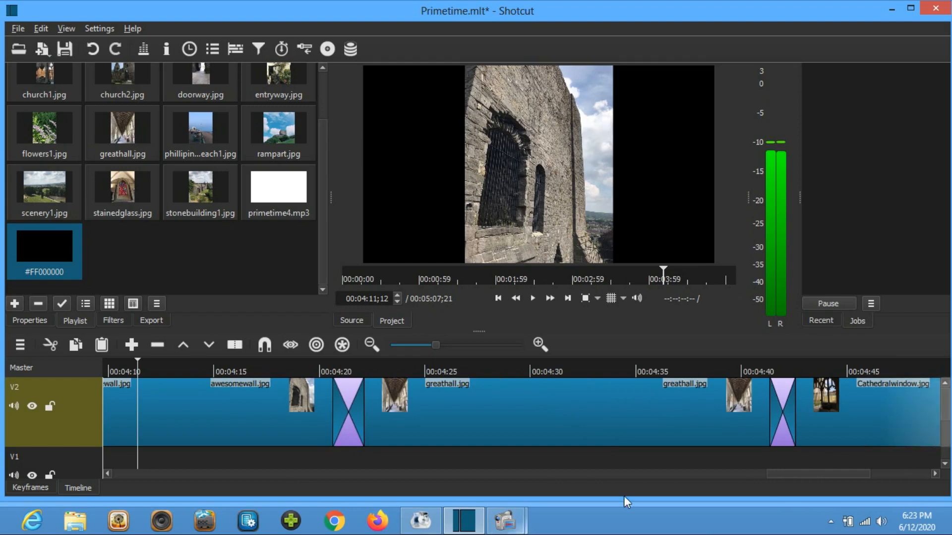
left_click_drag(783, 474, 853, 446)
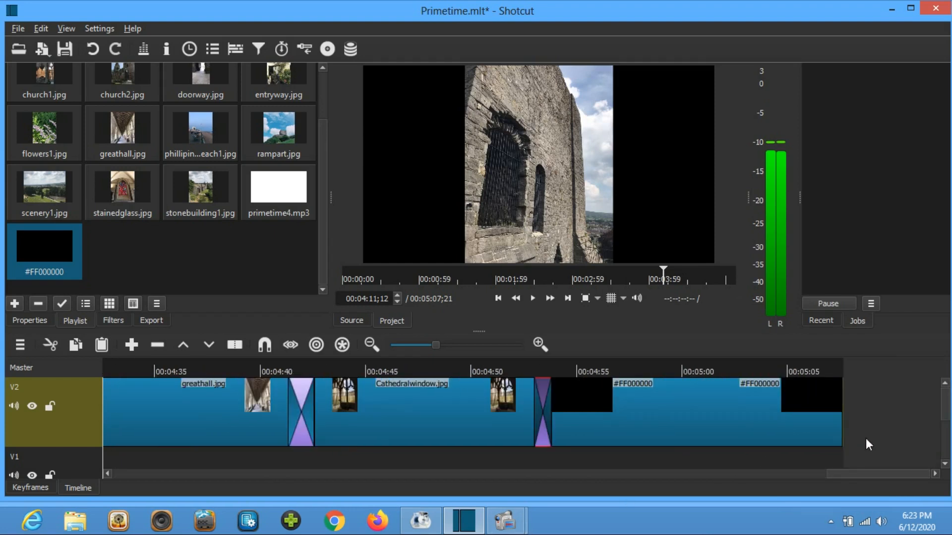
Set the playhead at about 4:54 near the closing black clip's start, and give that clip a Text: HTML filter using the Simple Scroll template
left_click(545, 363)
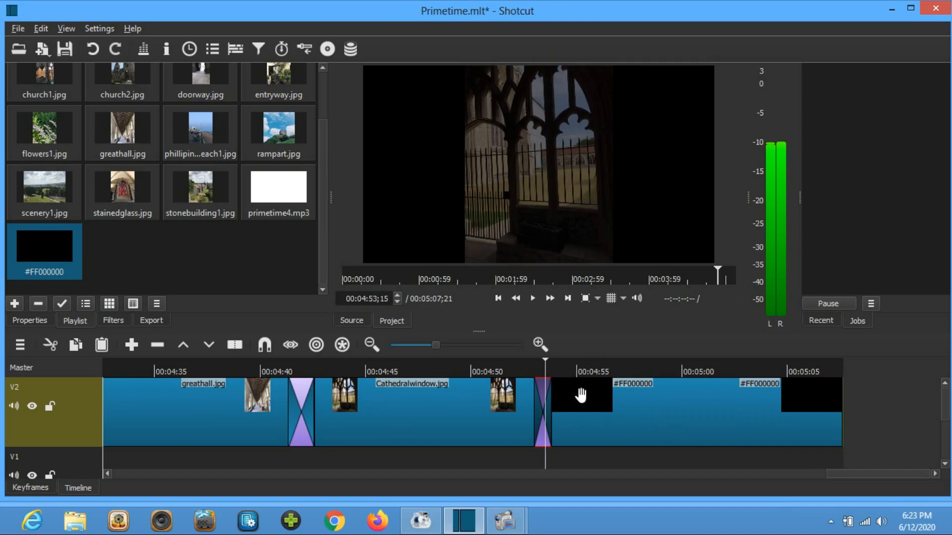
left_click(563, 368)
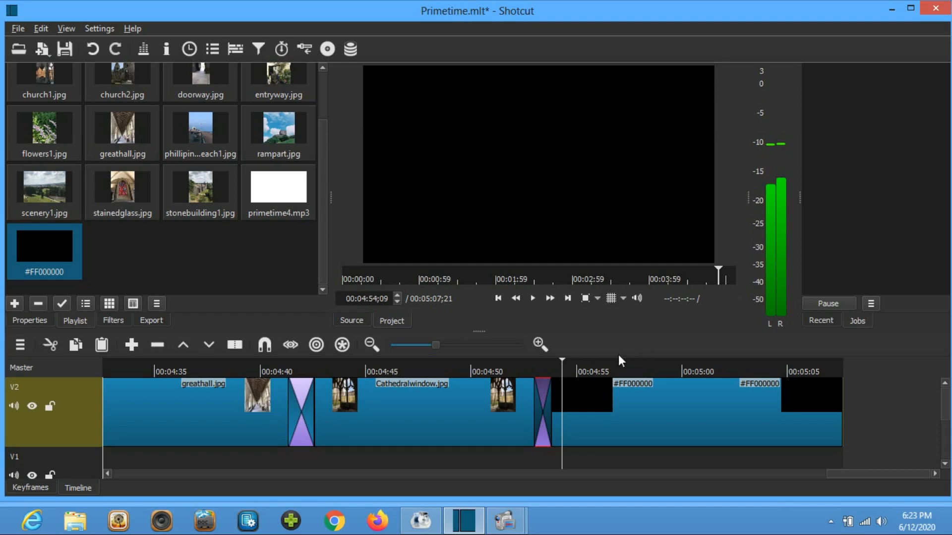
left_click(681, 366)
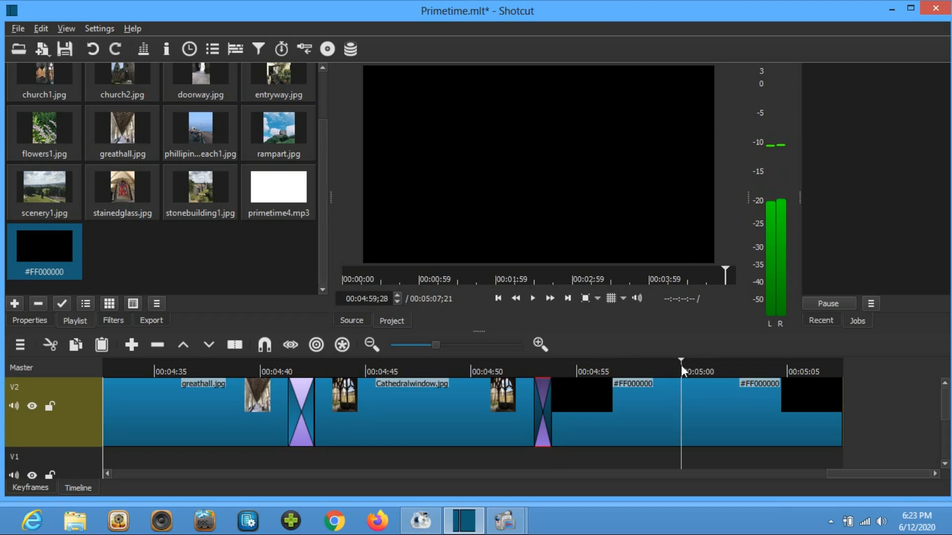
left_click(557, 371)
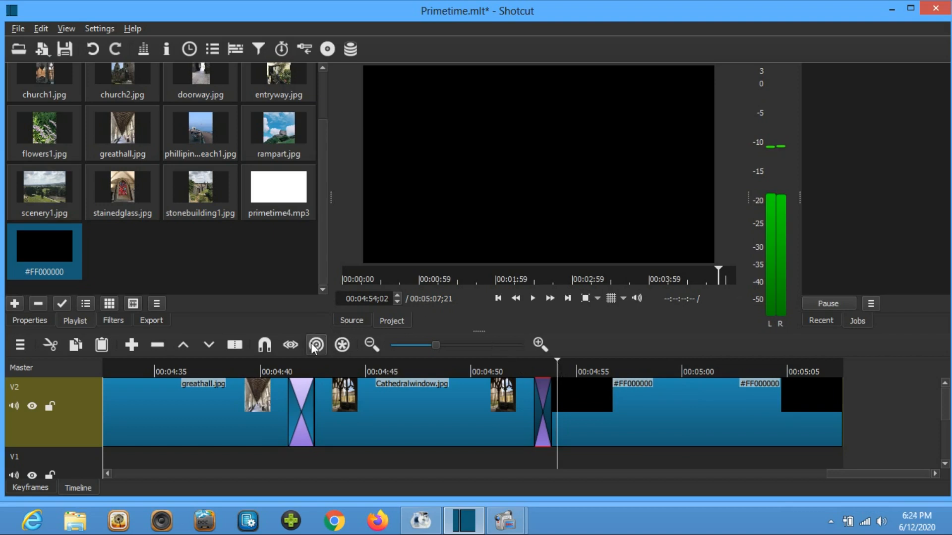
left_click(667, 407)
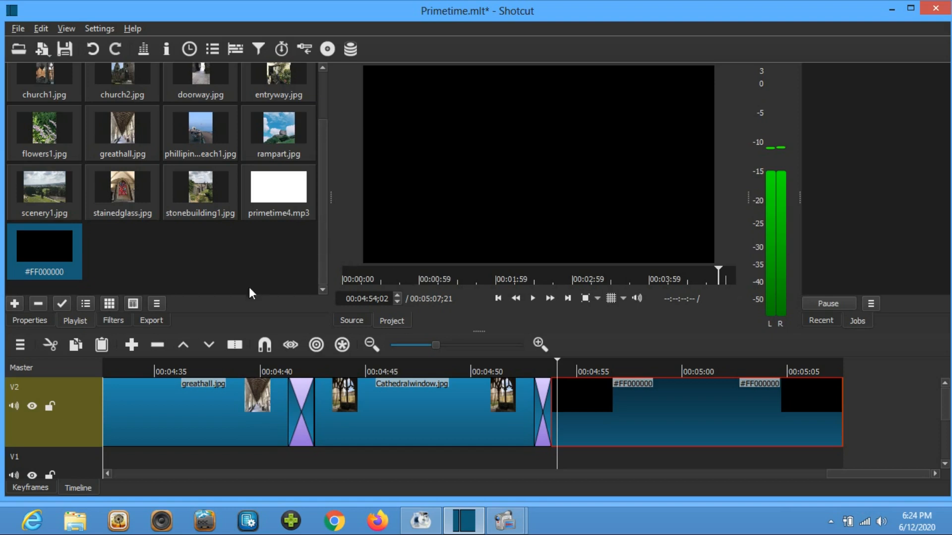
left_click(110, 320)
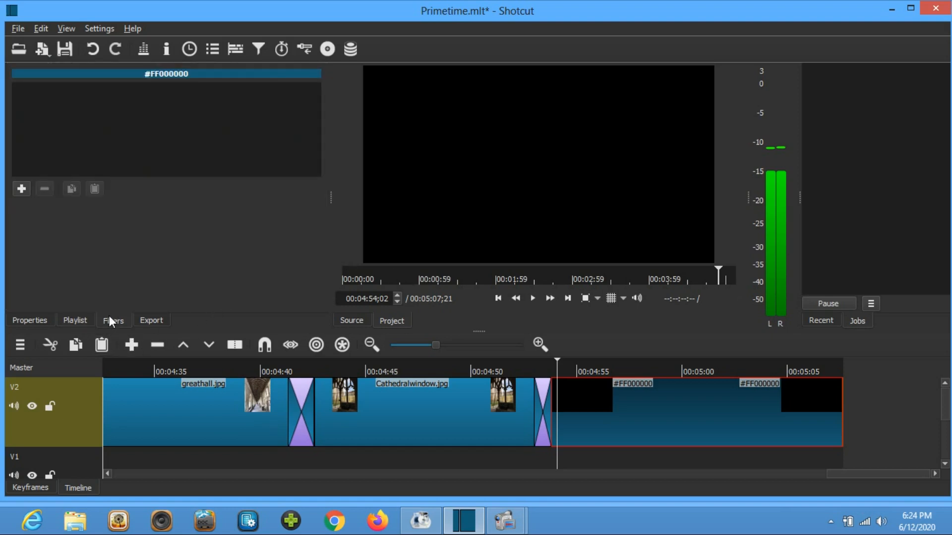
left_click(22, 190)
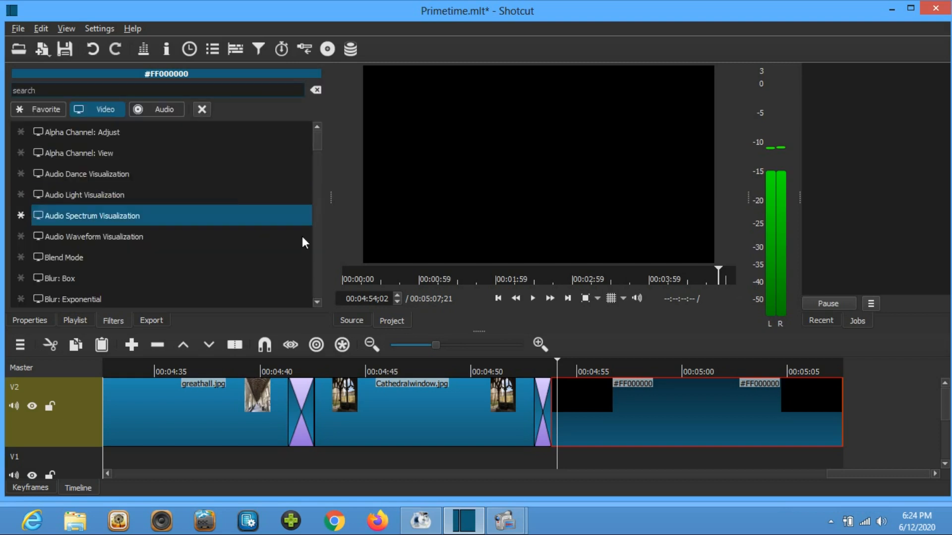
left_click_drag(320, 147, 355, 286)
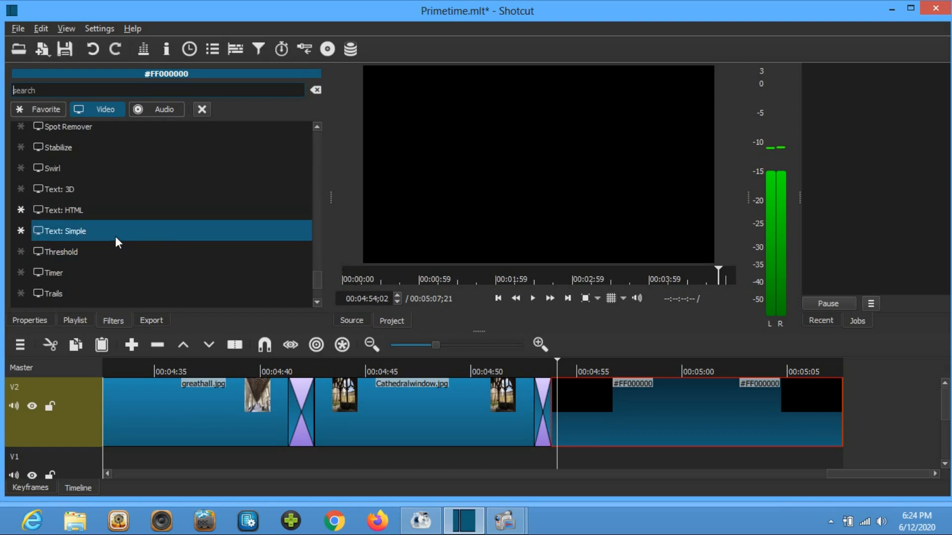
left_click(106, 209)
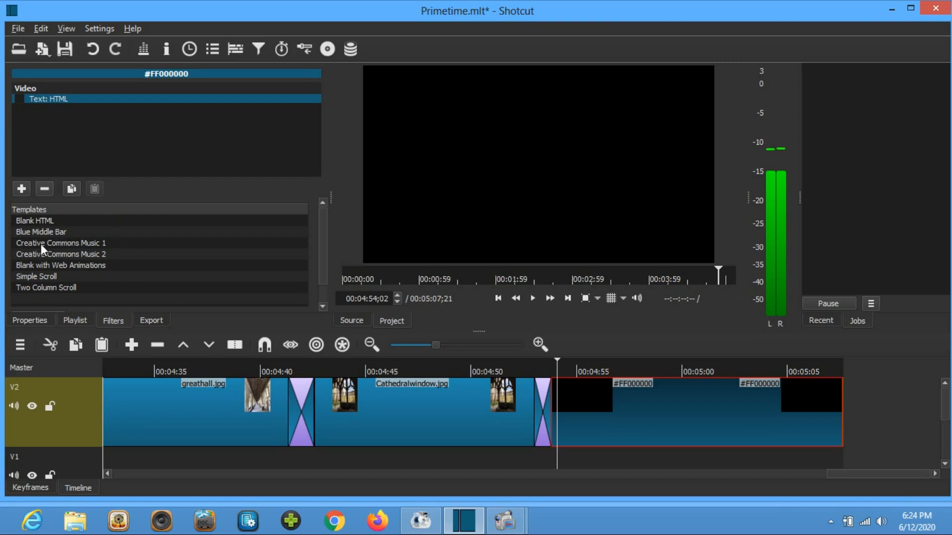
double_click(48, 276)
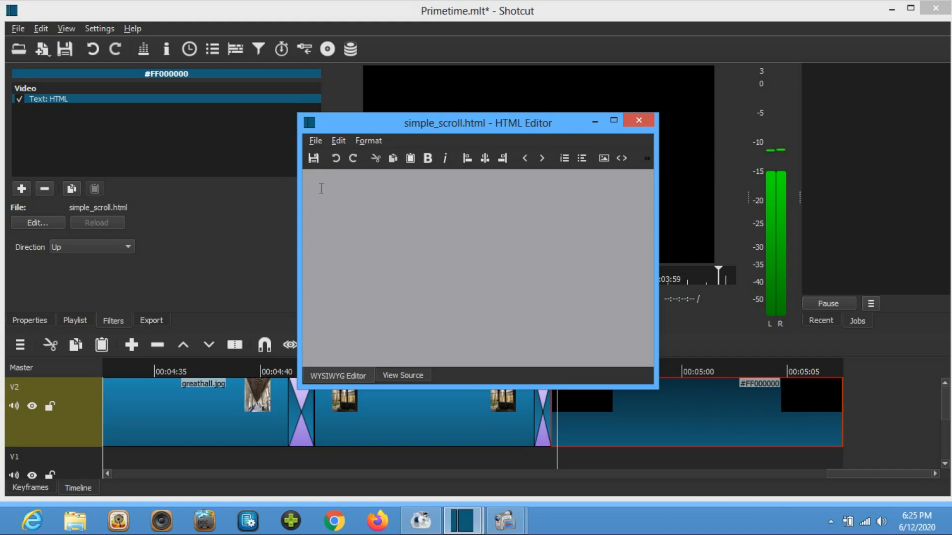
Set the text colour in the scroll's HTML editor to white (#ffffff)
left_click(368, 141)
left_click(409, 353)
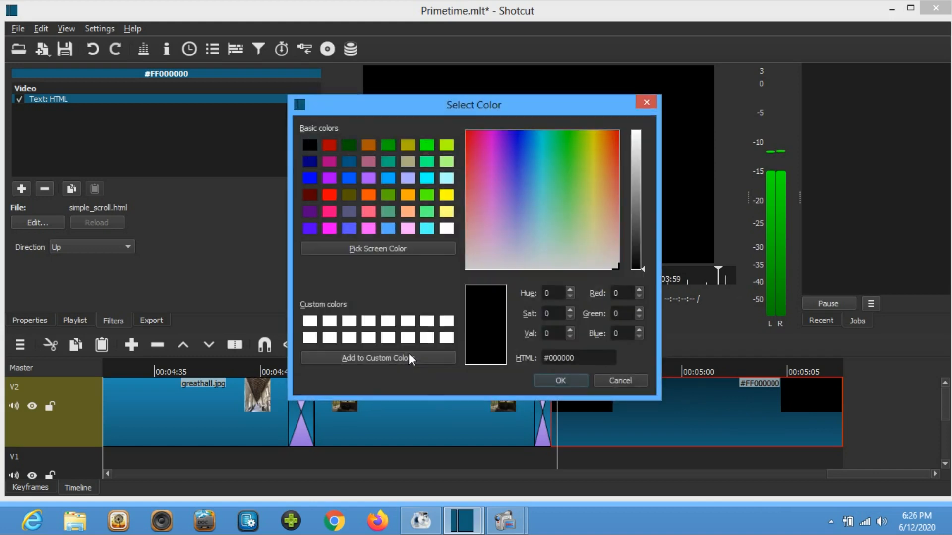
left_click(446, 229)
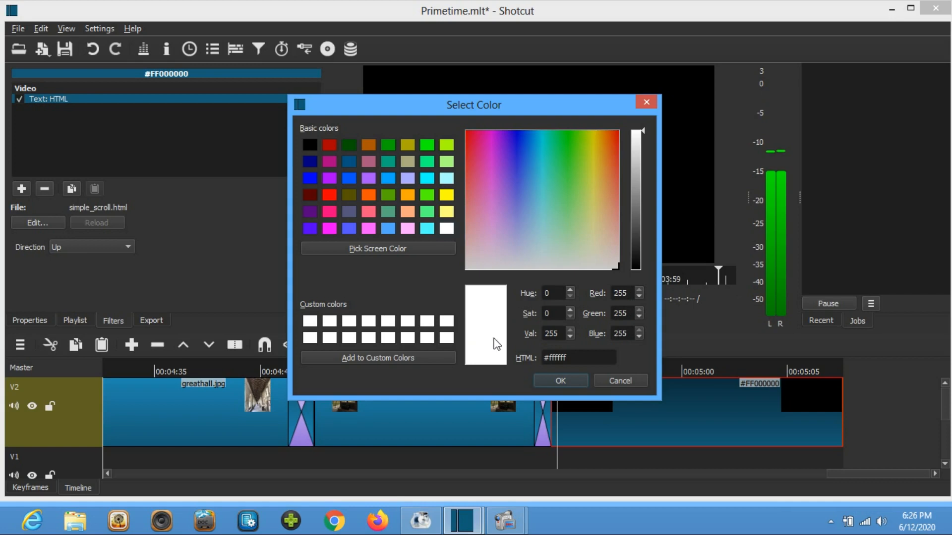
left_click(549, 380)
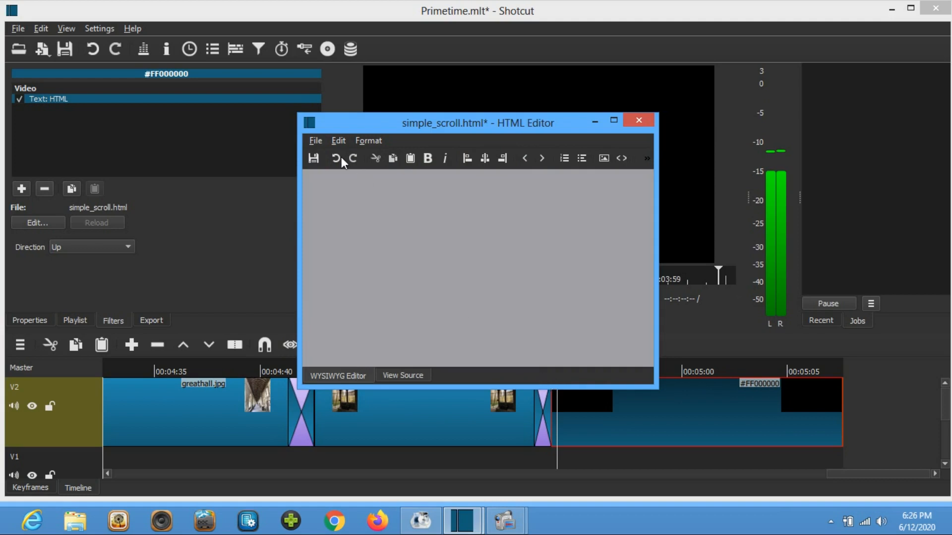
Enter the first two credit lines: "Photography by" with the photographer's name, and "Special Thanks To Sound Choice Karaoke", separated by a blank line
left_click(310, 183)
type("Photography by Y")
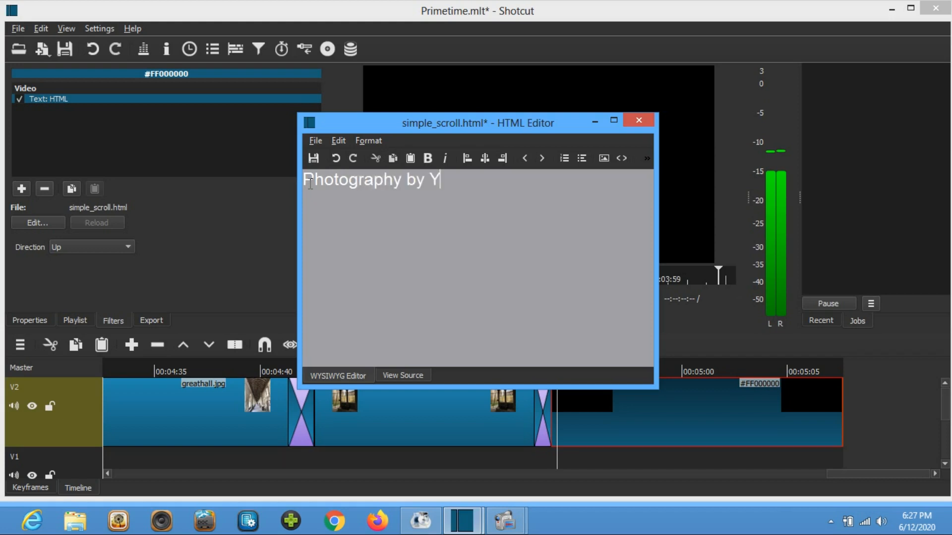
type("uYu")
key("Return")
key("Return")
type("Specia")
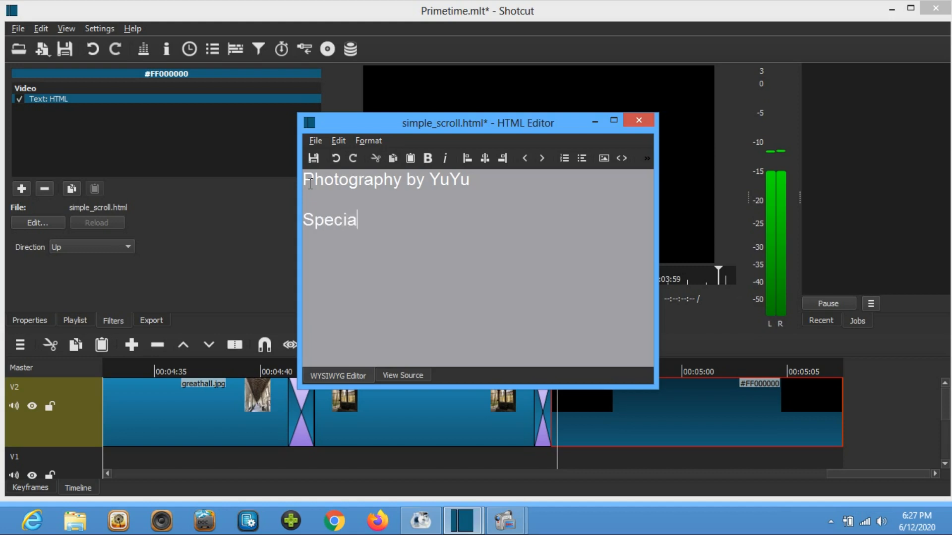
type("l Thanks")
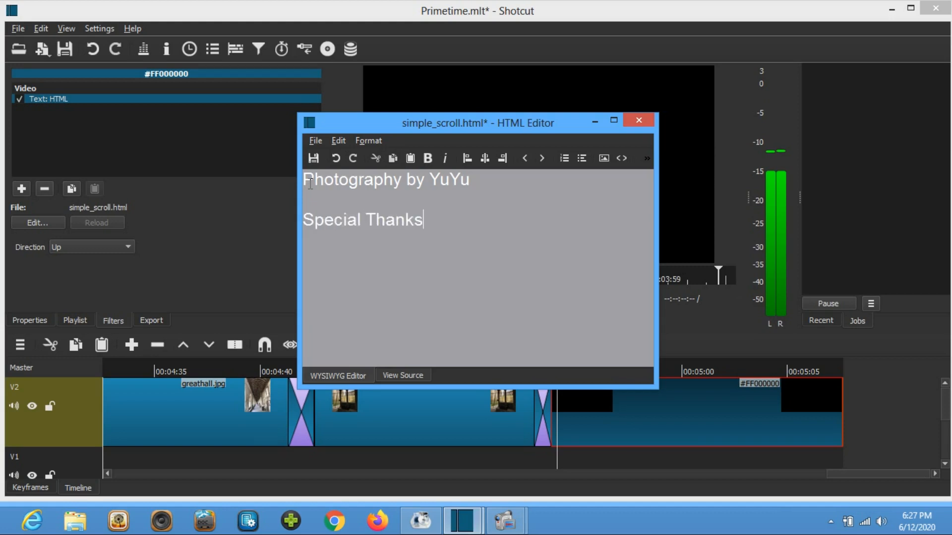
type(" To Sound Choi")
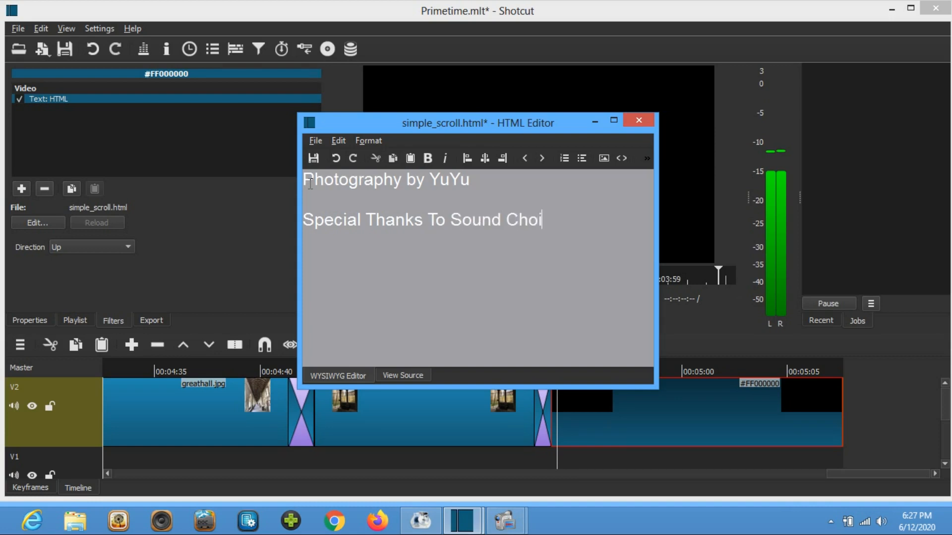
type("ce Karaoke")
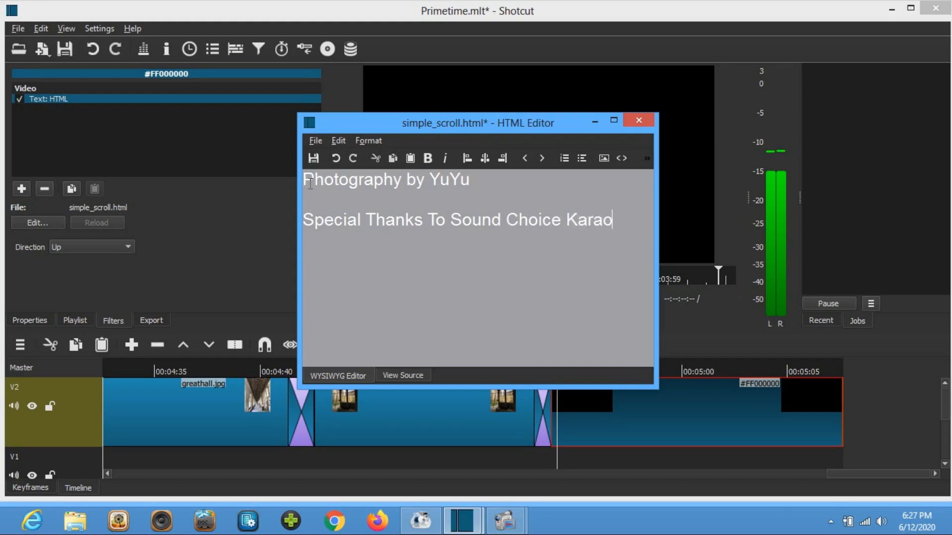
key("Return")
key("Return")
Add the credit line "Please Subscribe To This Channel" with every word capitalized
type("Please ")
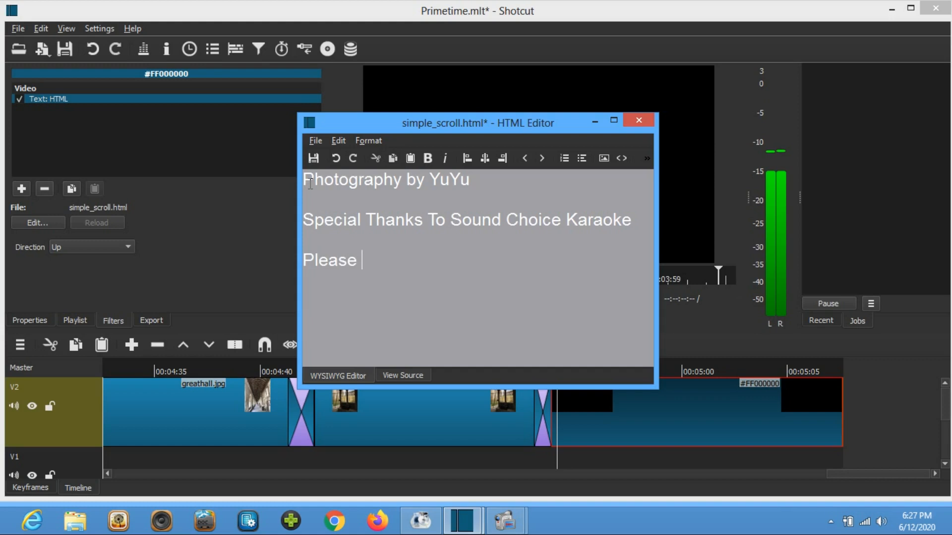
type("Subscrib")
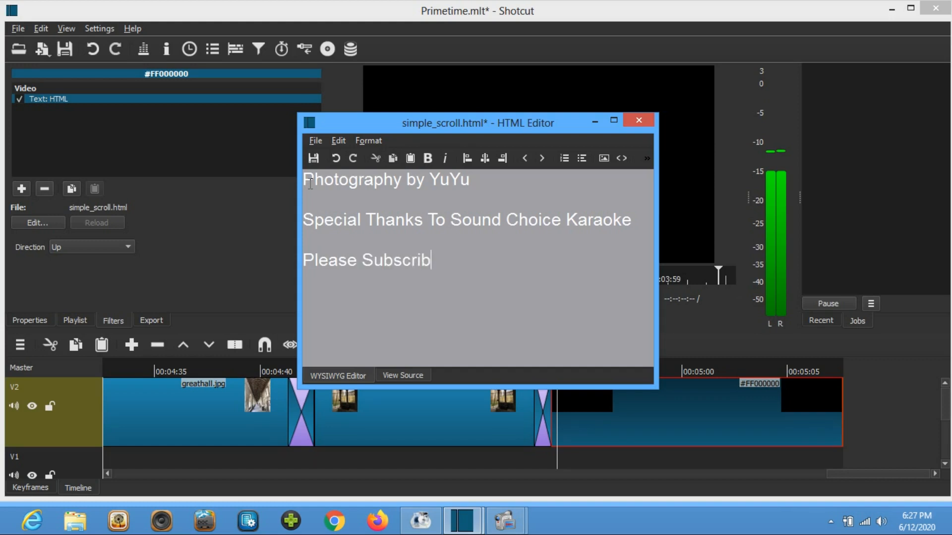
type("e to this Channel")
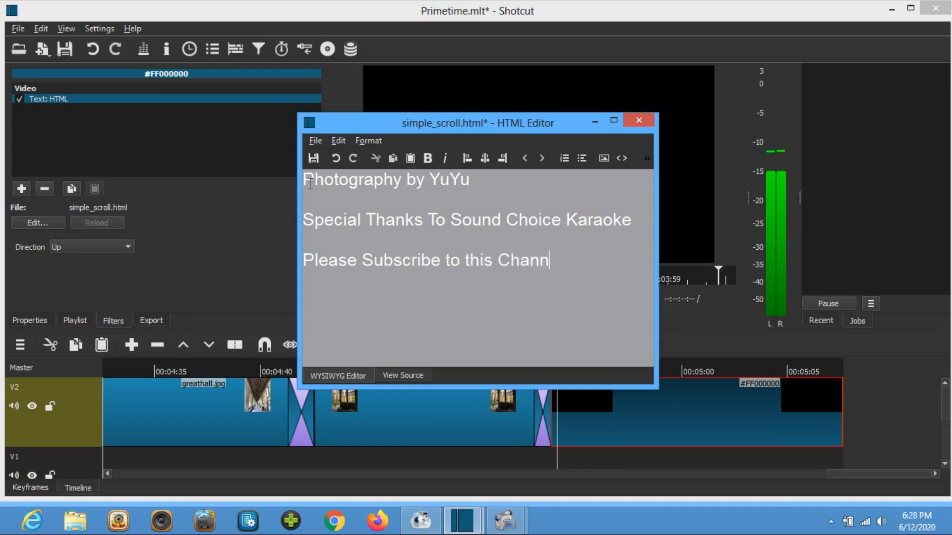
key("BackSpace")
key("BackSpace")
key("BackSpace")
key("BackSpace")
key("BackSpace")
key("BackSpace")
key("BackSpace")
key("BackSpace")
key("BackSpace")
key("BackSpace")
key("BackSpace")
key("BackSpace")
key("BackSpace")
key("BackSpace")
key("BackSpace")
key("BackSpace")
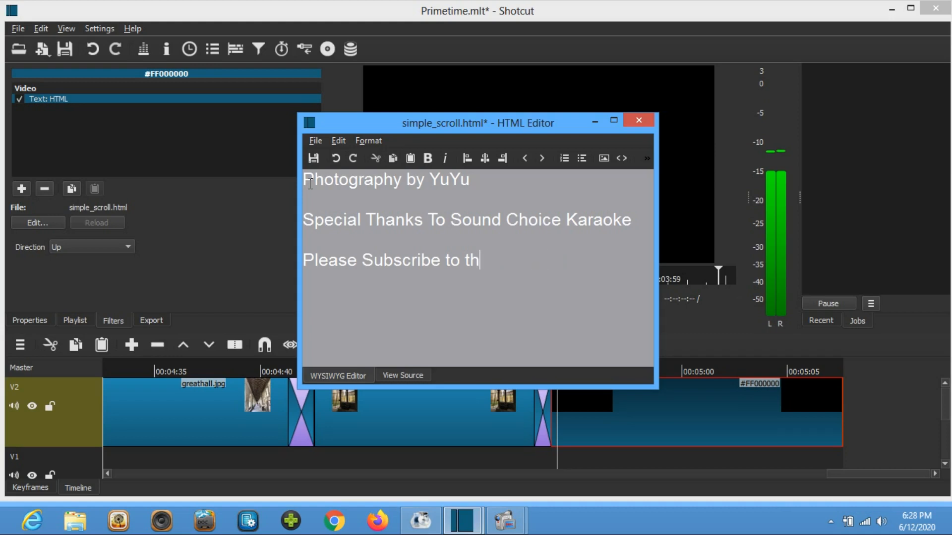
type("Tpo")
key("BackSpace")
key("BackSpace")
type("o This Channel")
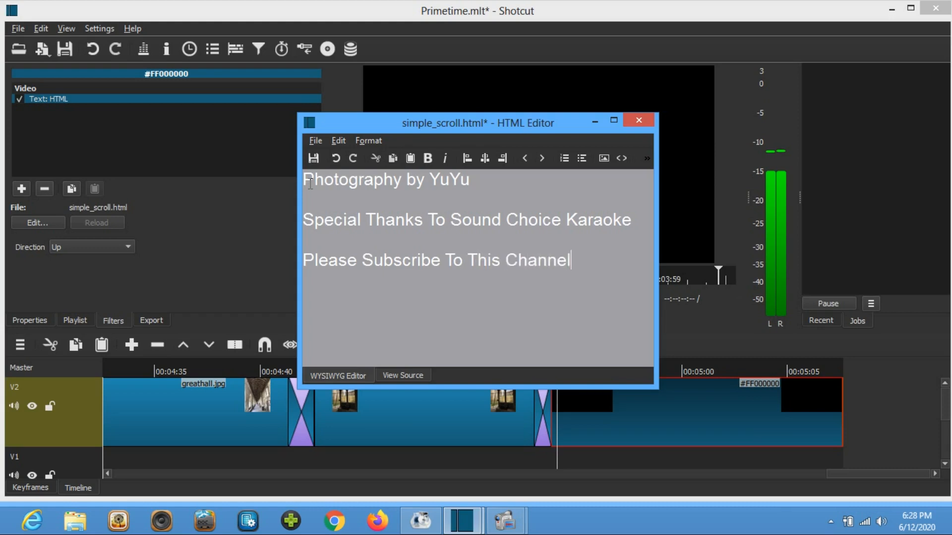
Add "Please Leave A Like" as the last credit line, save and close the scroll text, and play the credits back
key("Return")
type("Please L")
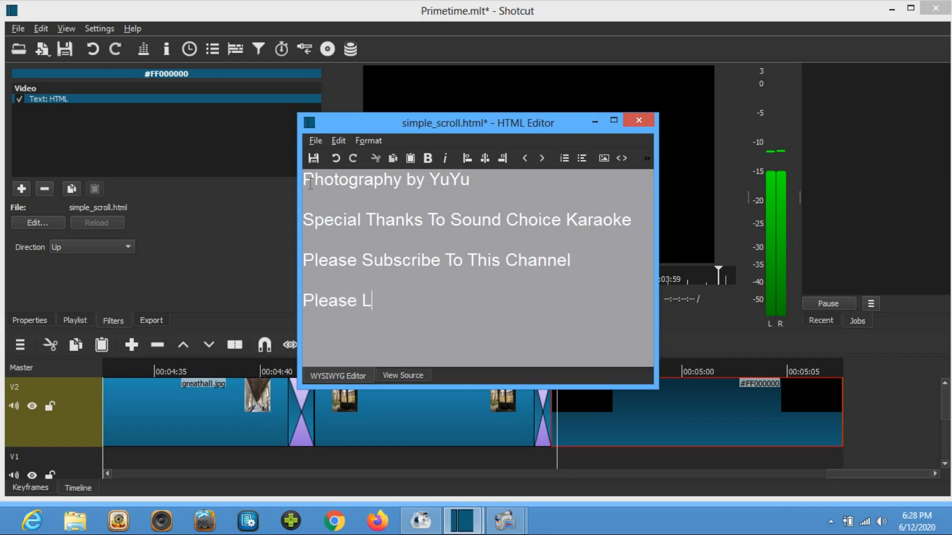
type("eave A Like..")
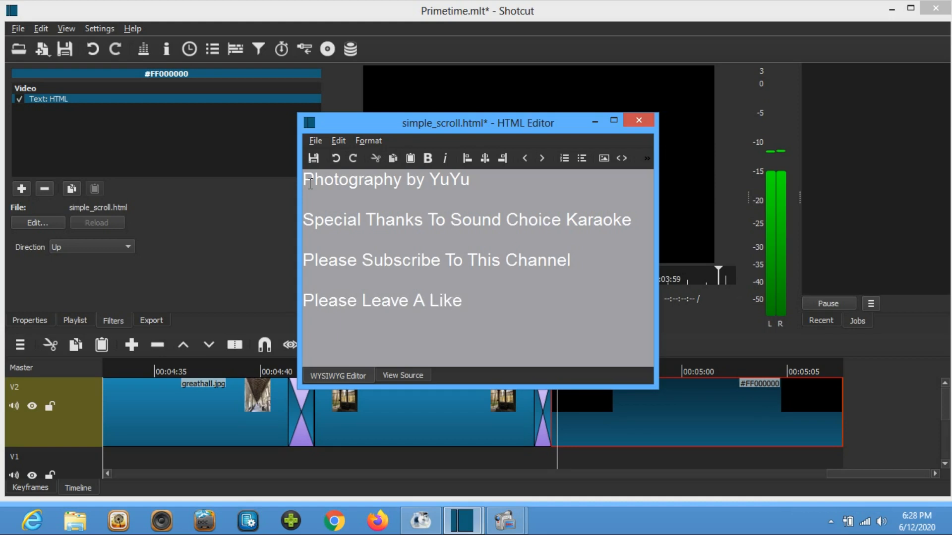
key("BackSpace")
key("BackSpace")
left_click(314, 140)
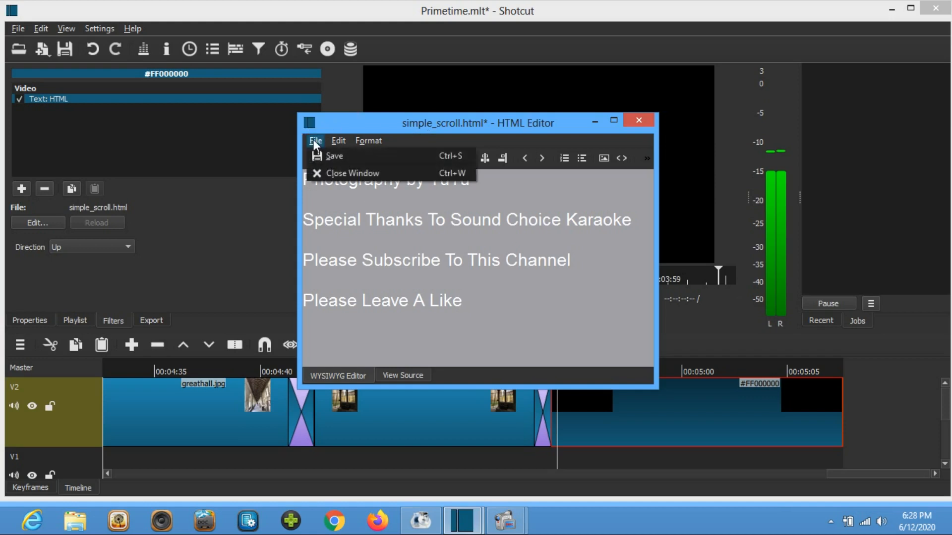
left_click(330, 156)
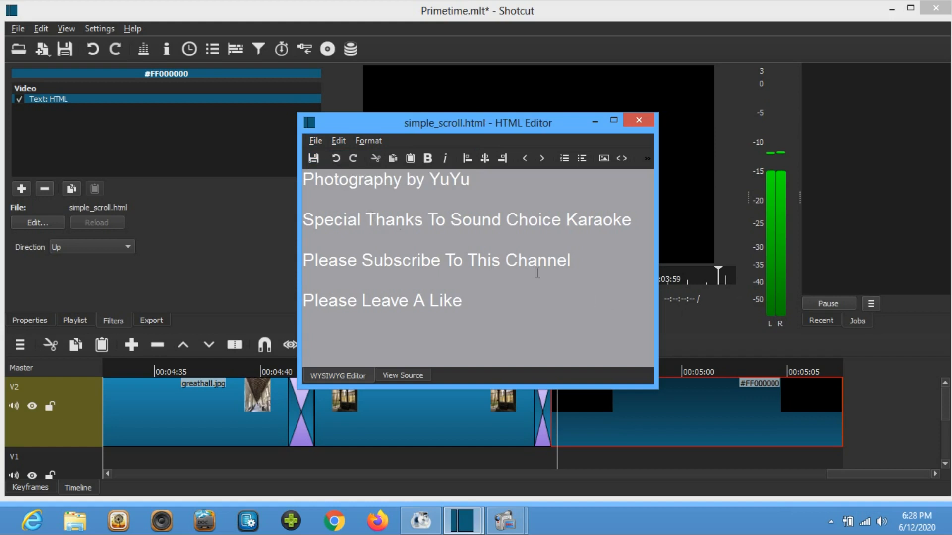
left_click(641, 119)
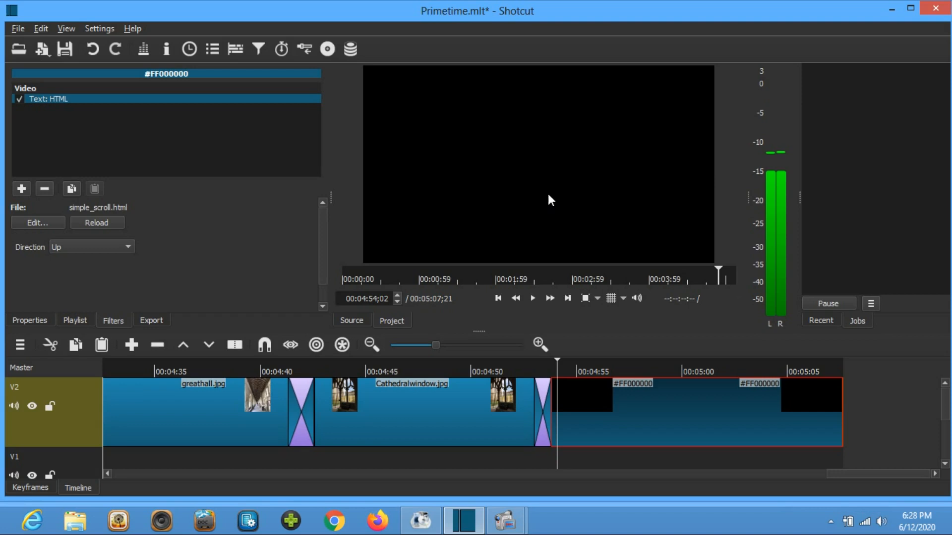
left_click(532, 299)
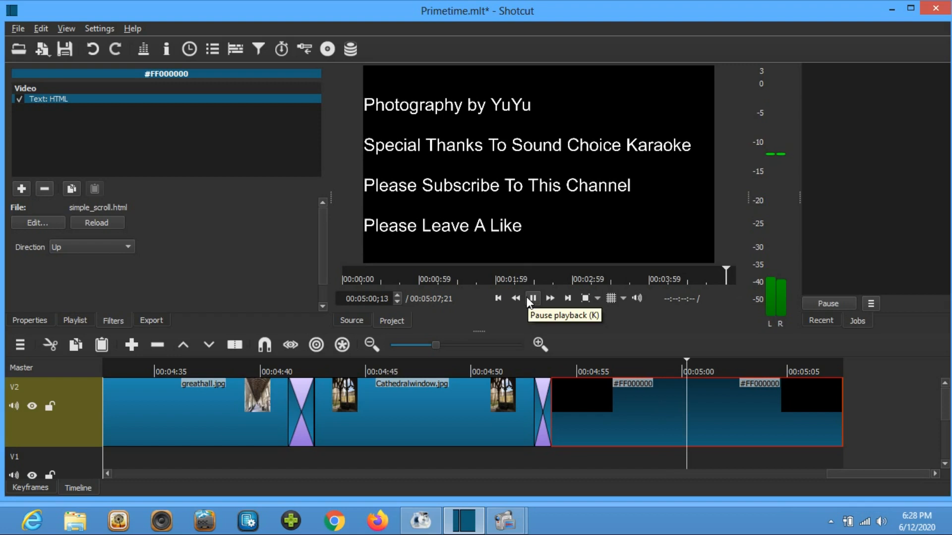
left_click(530, 298)
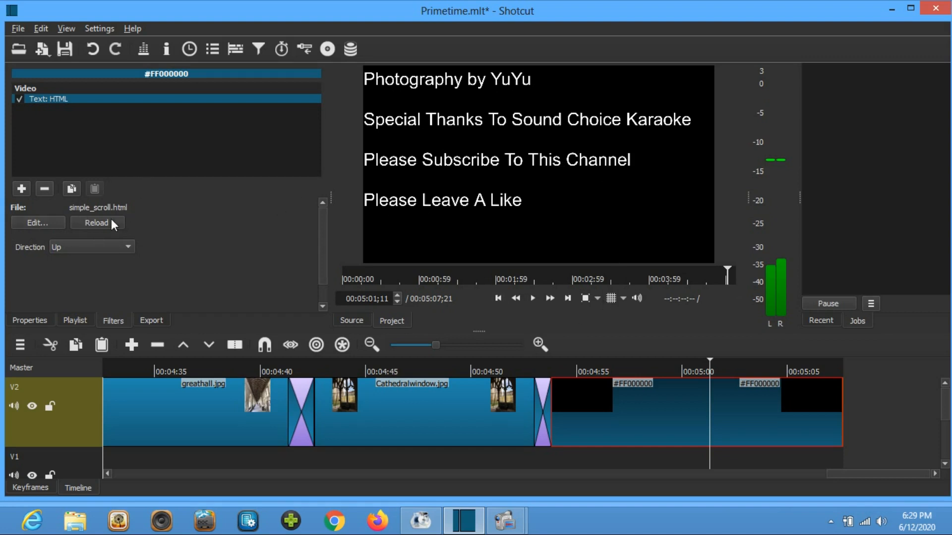
Center all four credit lines in the scroll's HTML text, then save it and close the editor
left_click(43, 222)
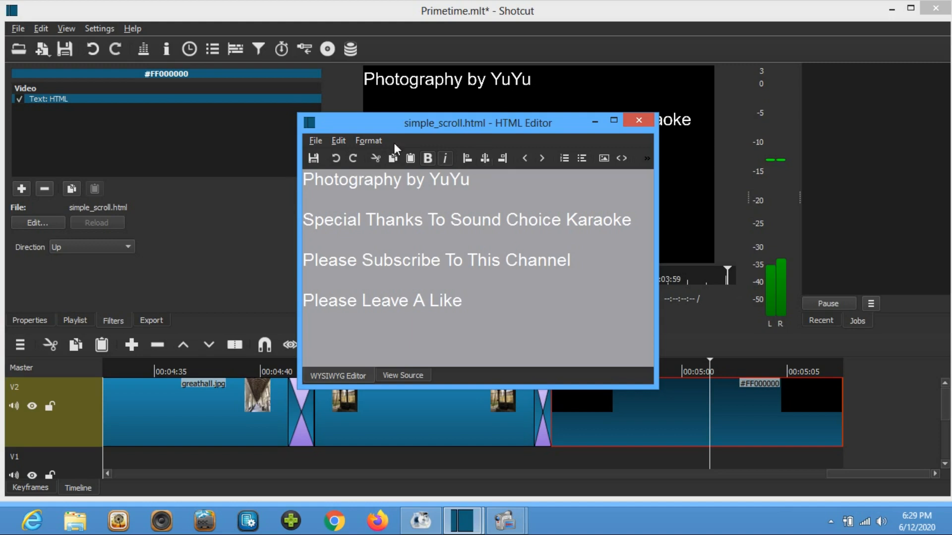
left_click_drag(303, 180, 530, 309)
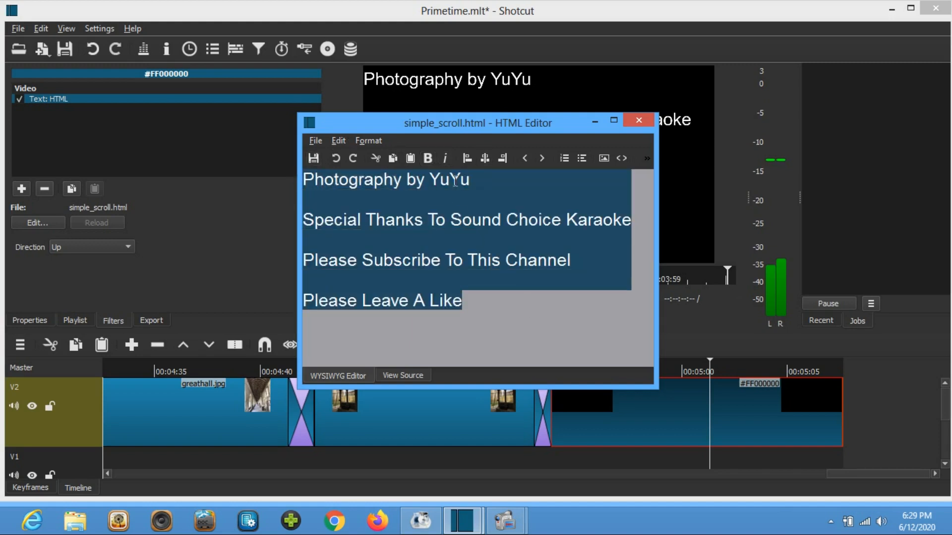
left_click(485, 156)
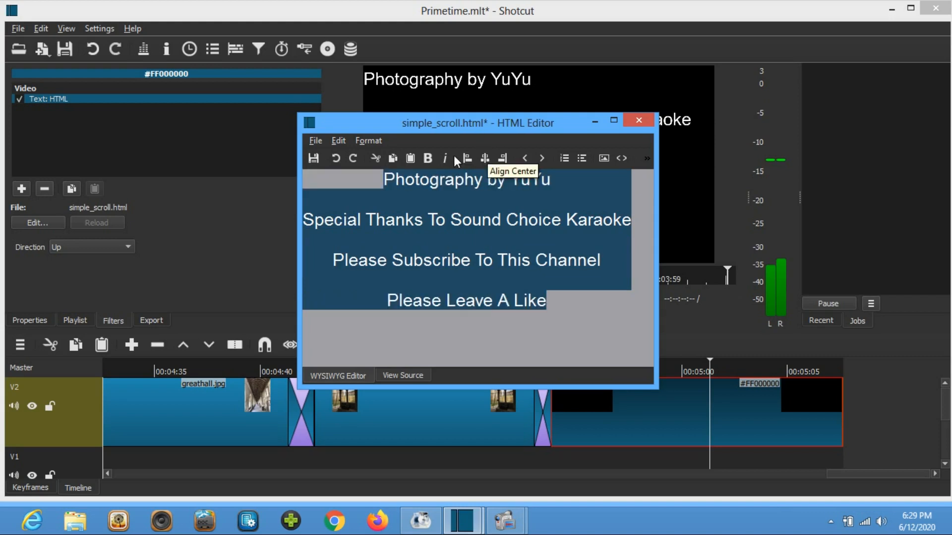
left_click(314, 140)
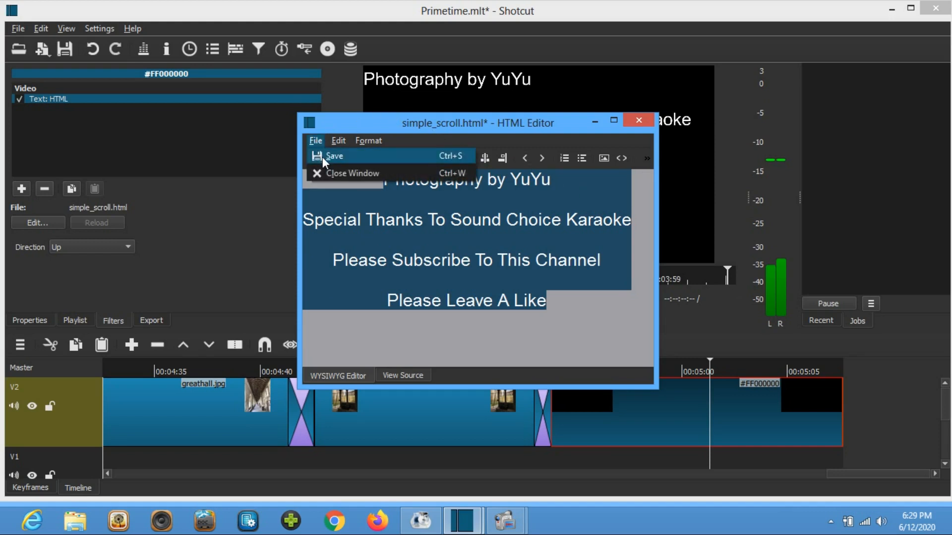
left_click(322, 157)
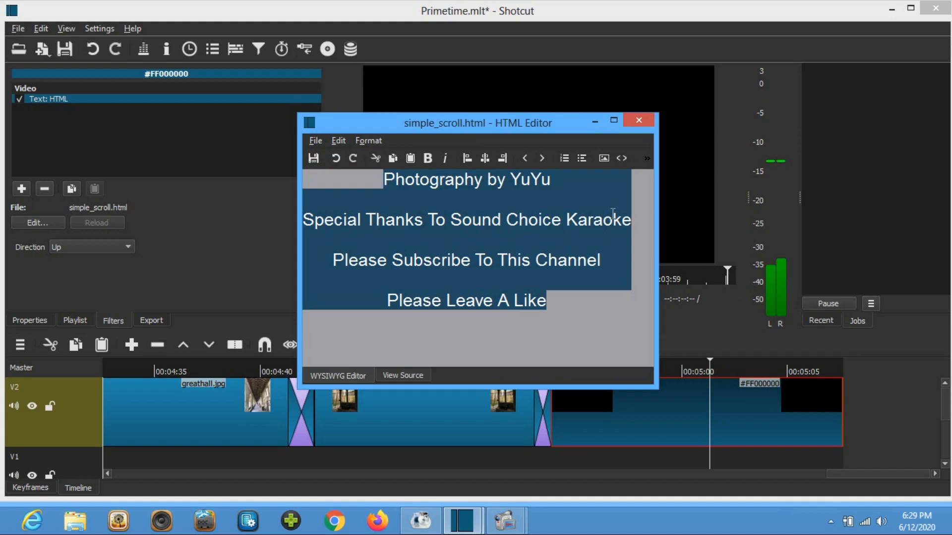
left_click(634, 122)
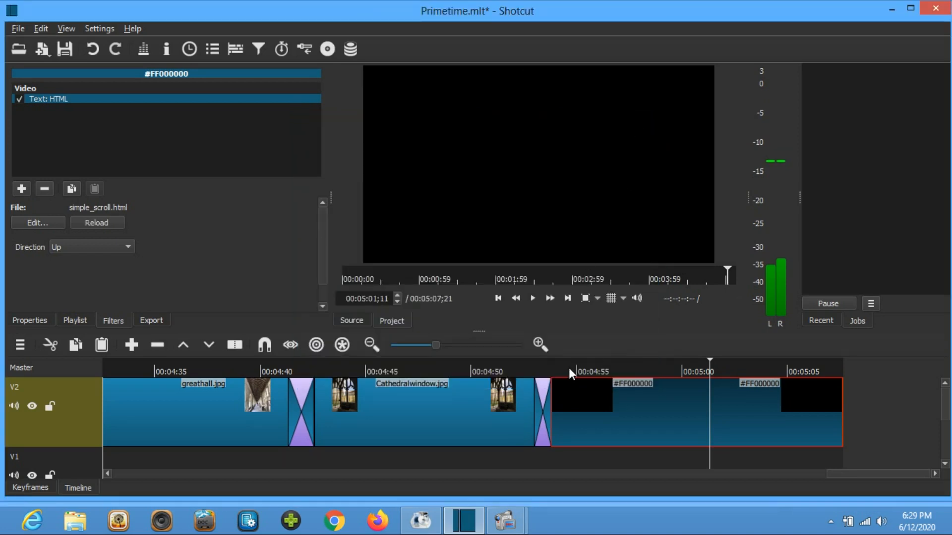
Play back the centered credits from about 4:52, just before the crossfade into the closing black clip
left_click(552, 371)
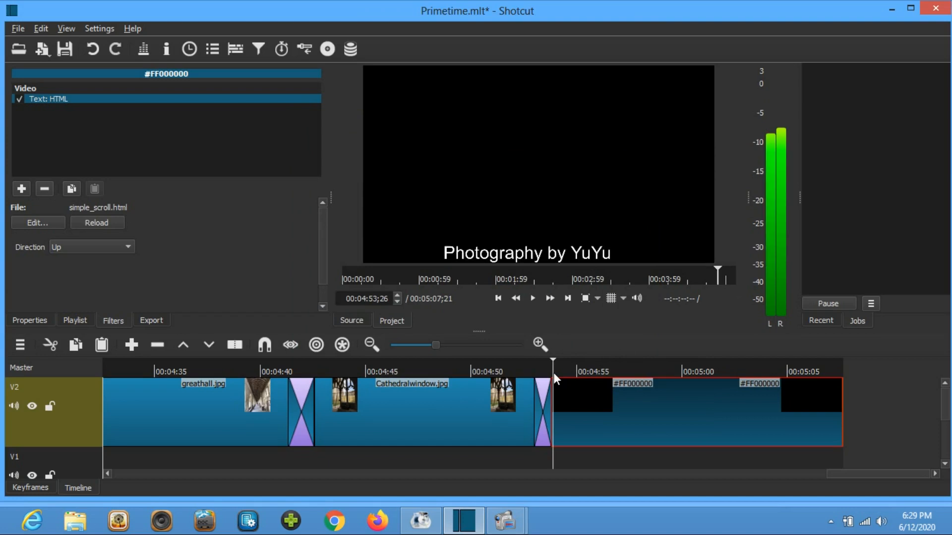
left_click(523, 368)
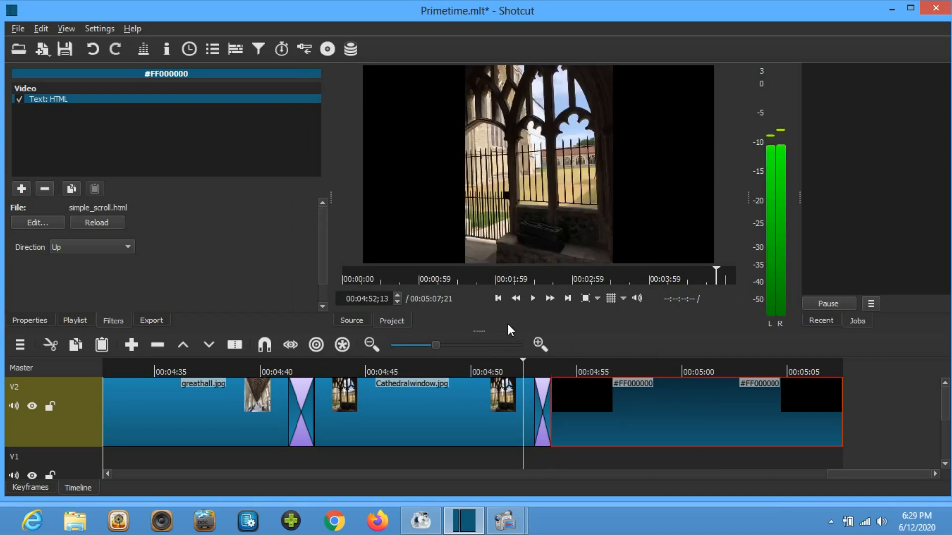
left_click(533, 298)
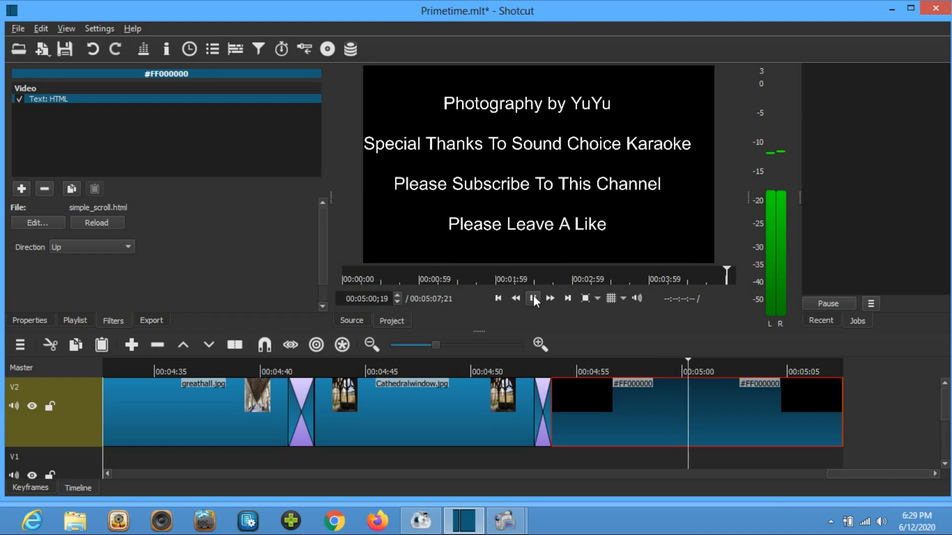
left_click(534, 297)
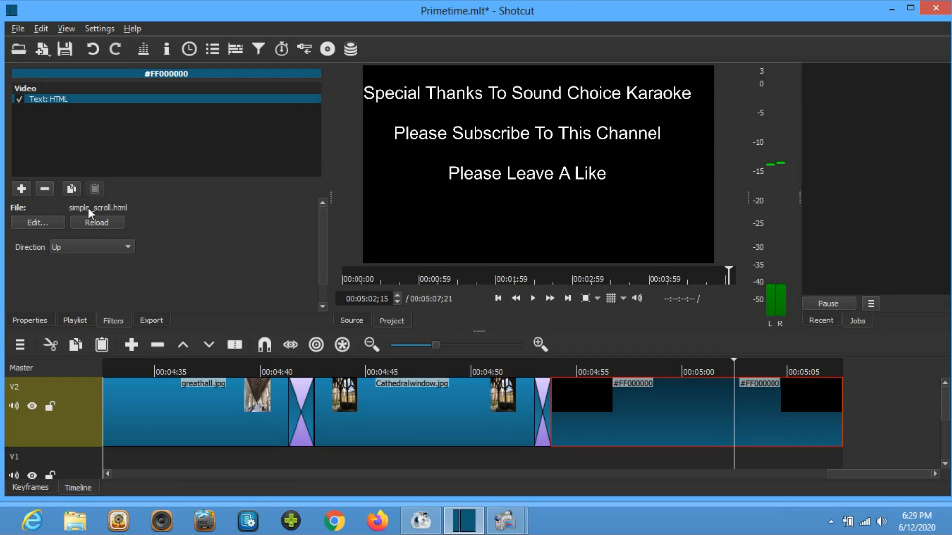
Insert leading space before the "Special Thanks To Sound Choice Karaoke" line, then save the scroll text and close the editor
left_click(42, 223)
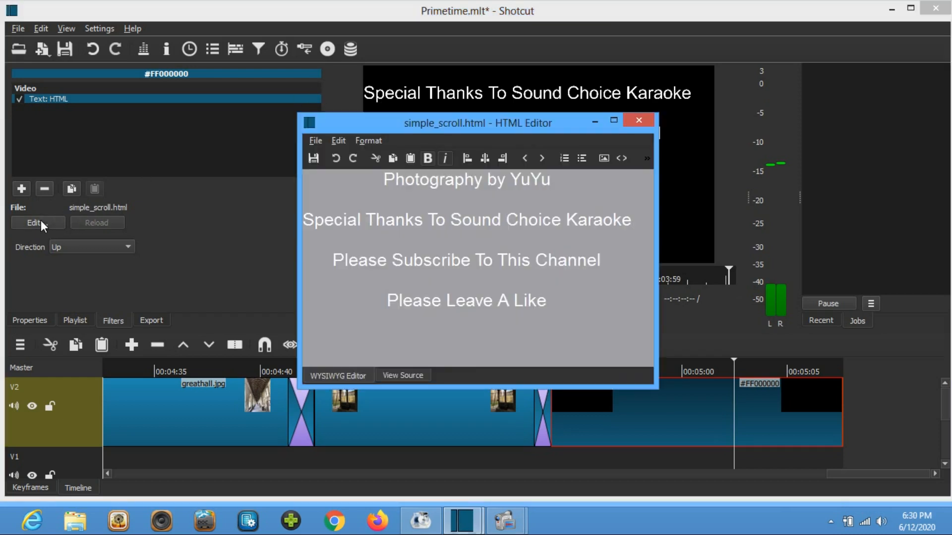
left_click(307, 221)
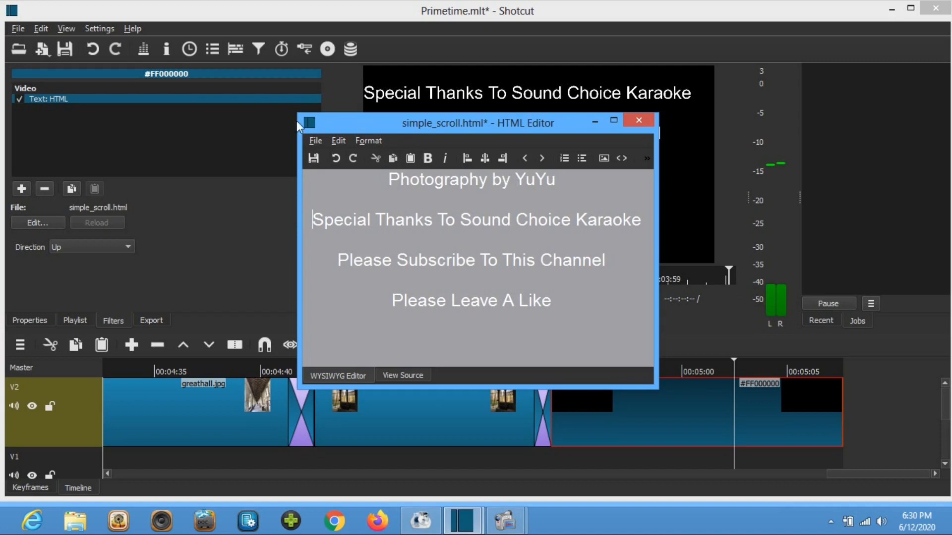
left_click(315, 142)
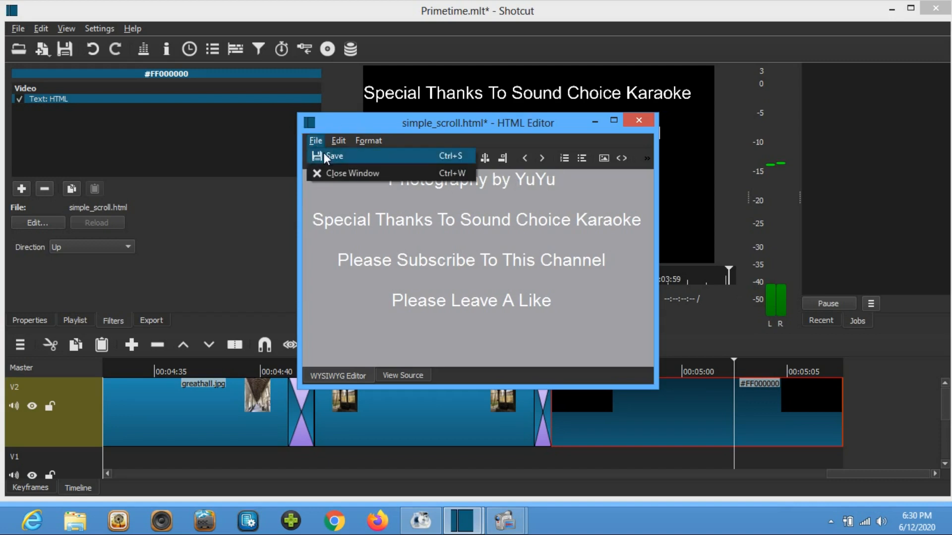
left_click(327, 157)
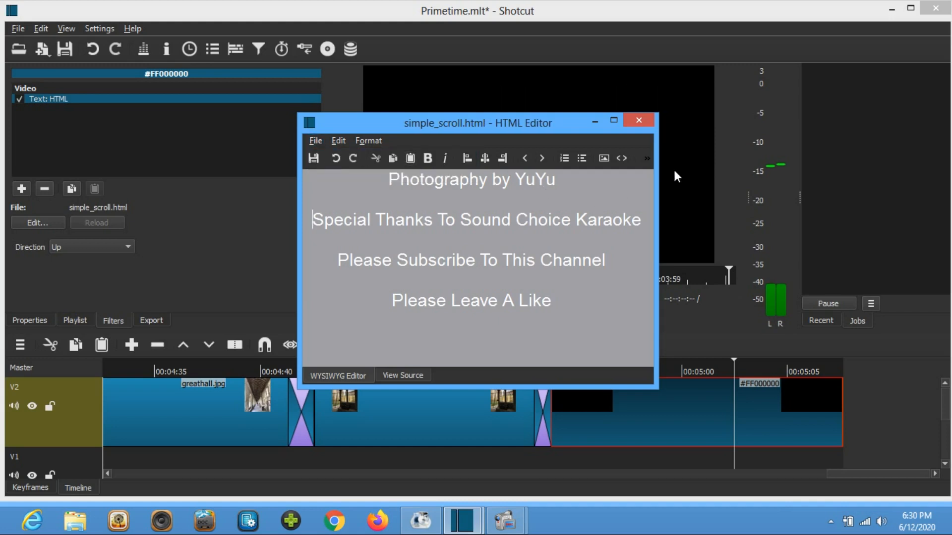
left_click(632, 120)
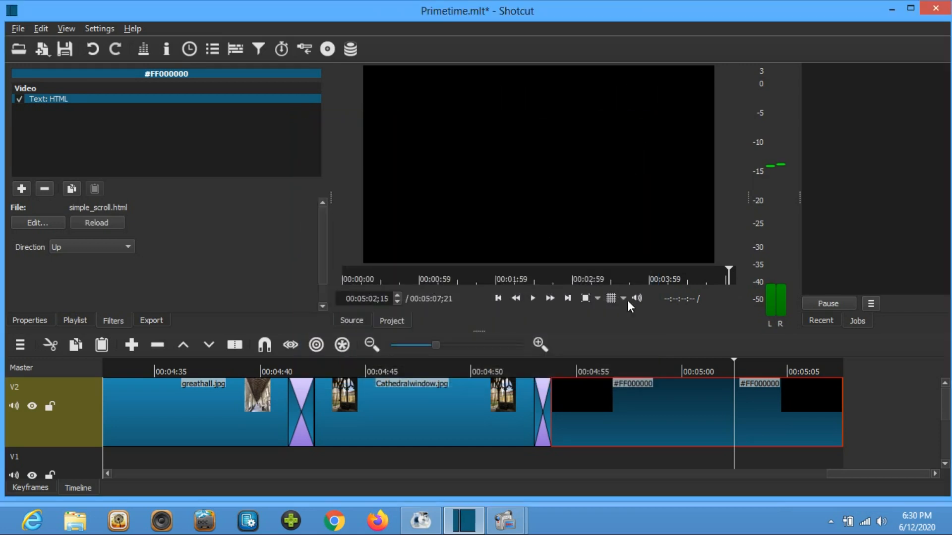
Play the closing credits from about 4:53, within the last crossfade, through to the end of the project
left_click(543, 364)
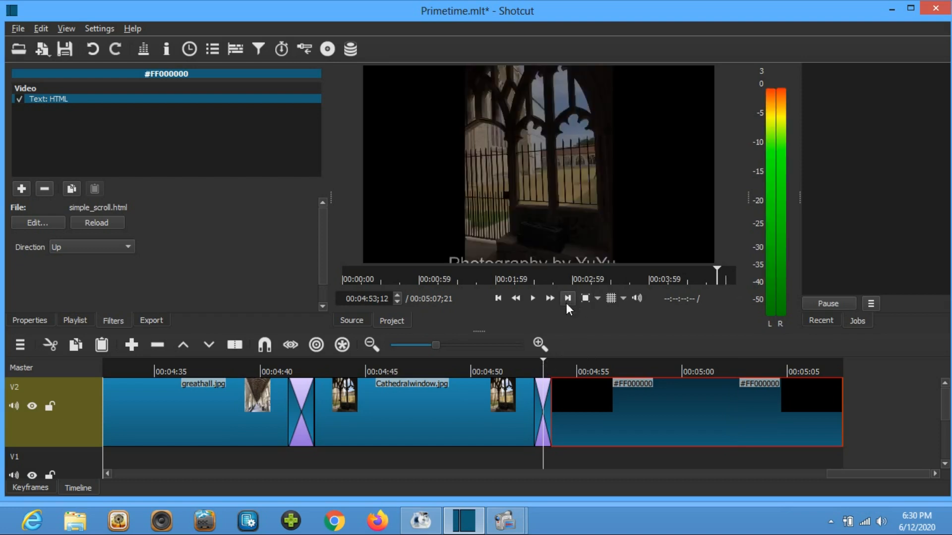
left_click(536, 298)
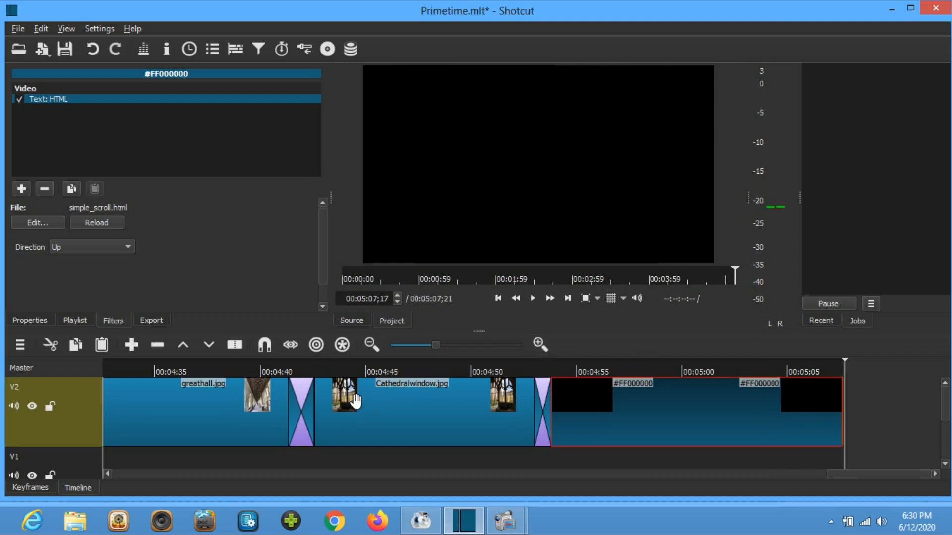
left_click_drag(850, 474, 114, 492)
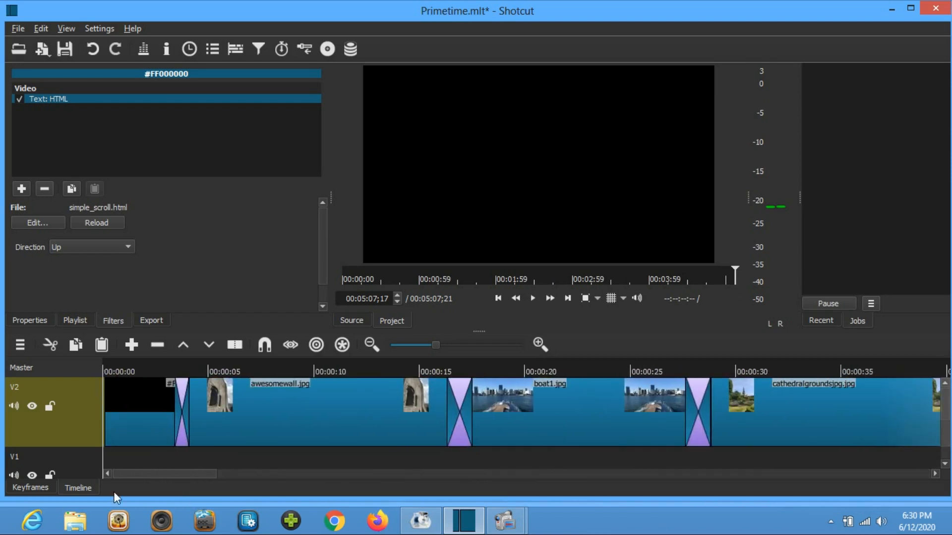
Add a short fade-in at the start of the opening black title clip, then play the title from the beginning to preview it
left_click(106, 362)
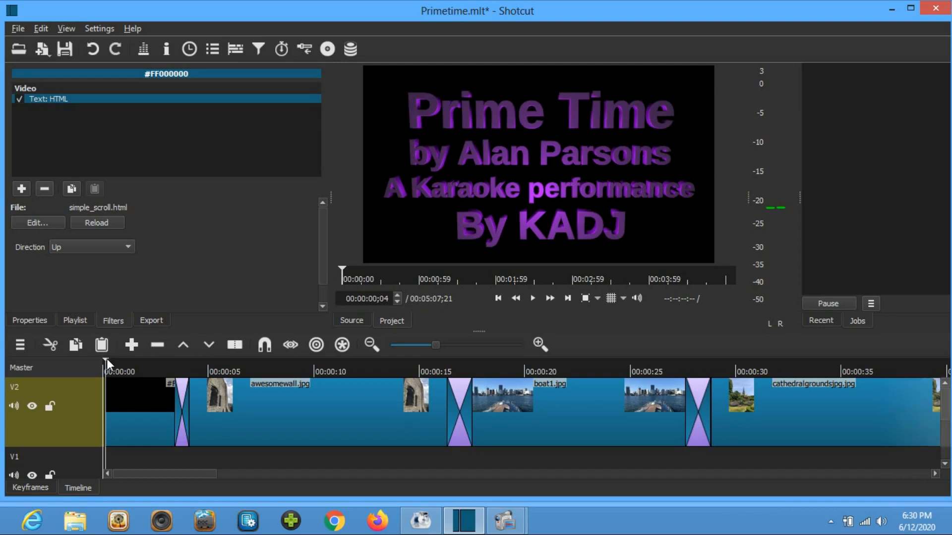
left_click(137, 362)
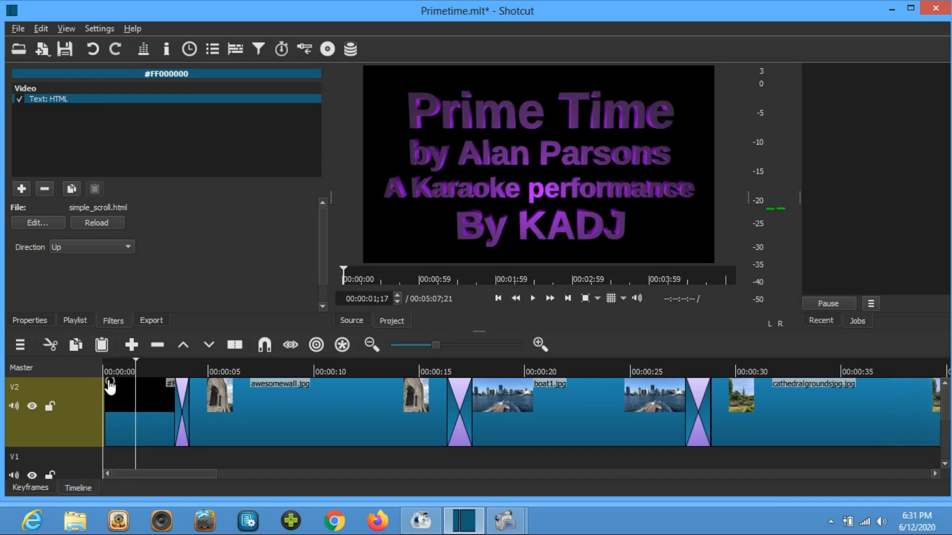
left_click_drag(109, 381, 94, 367)
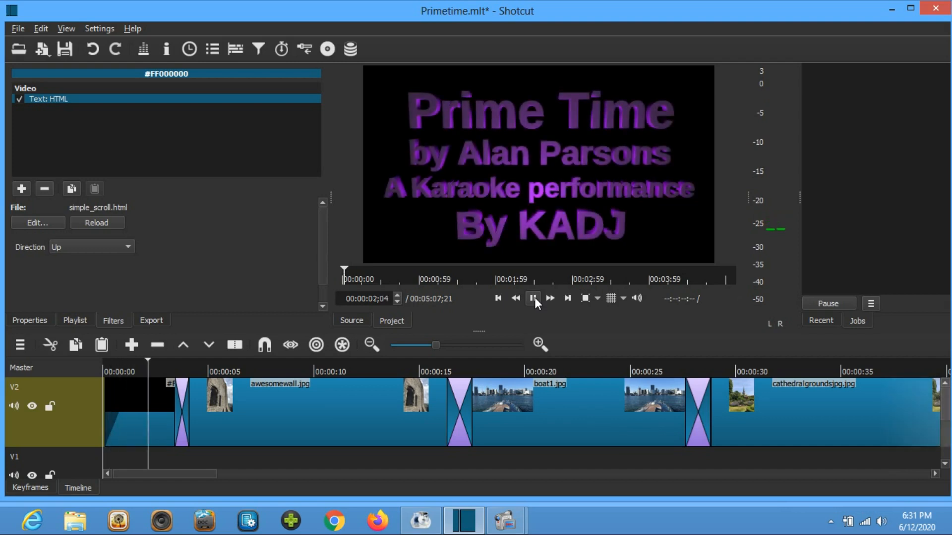
left_click(534, 298)
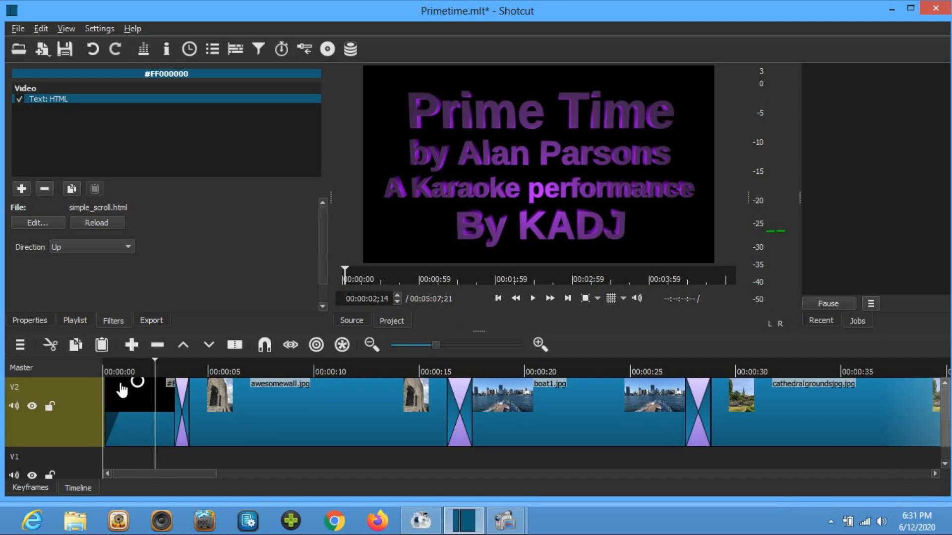
Shorten the title clip's fade-in, play the project from the start into the cathedral grounds photo, and return the playhead to the beginning
left_click_drag(119, 382, 107, 388)
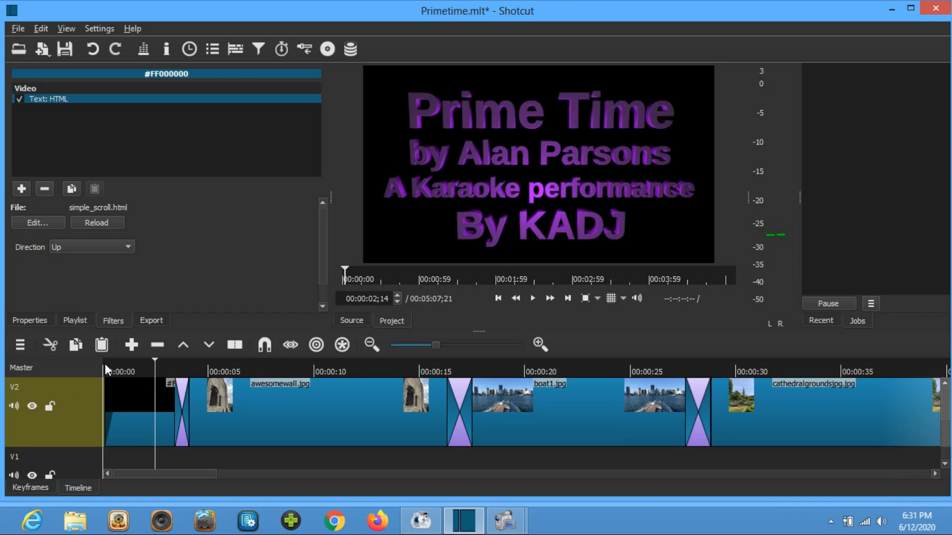
left_click(106, 364)
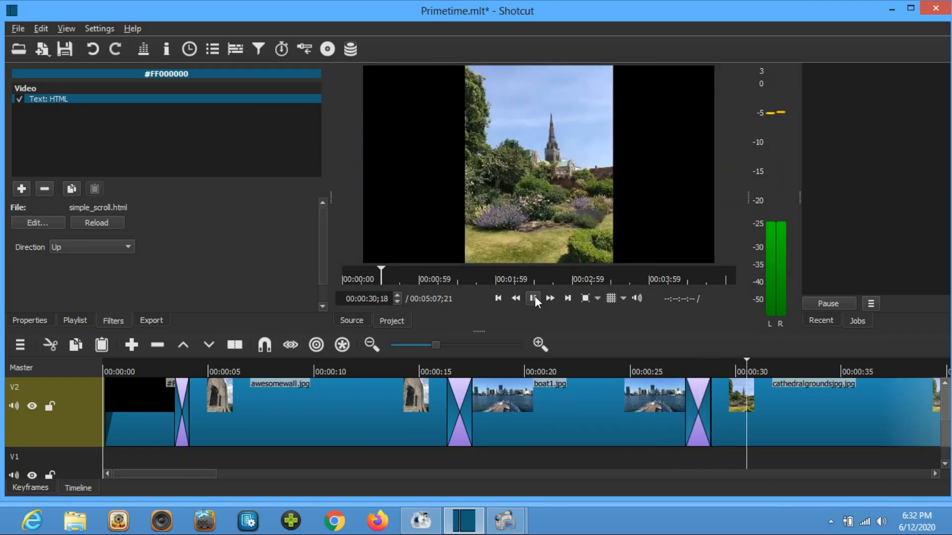
left_click(533, 298)
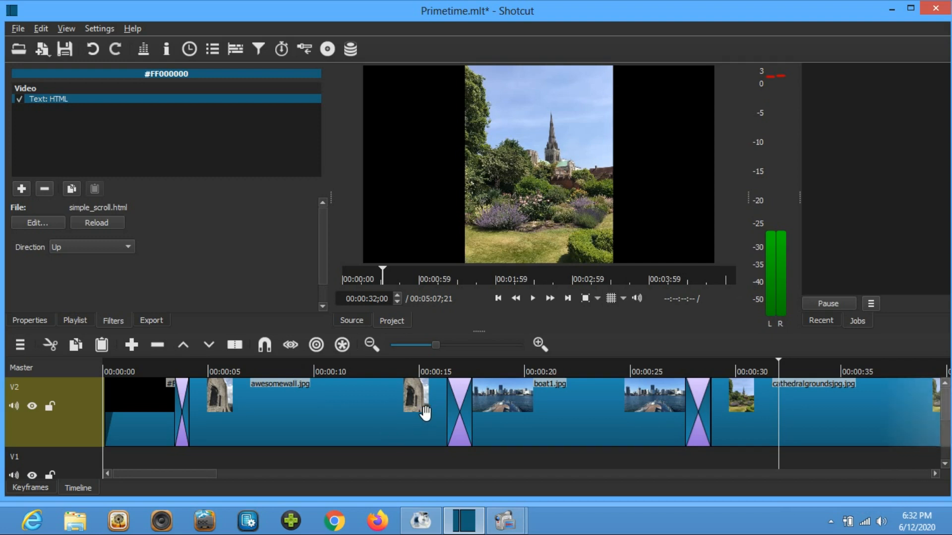
left_click(104, 368)
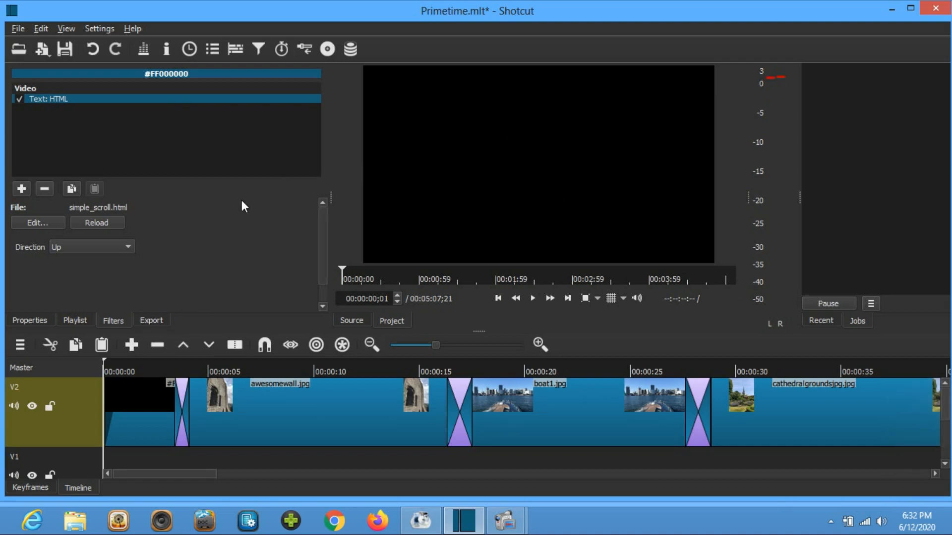
Export the timeline with the default H.264/AAC settings as Primetime.mp4 in the audioforvids folder
left_click(150, 321)
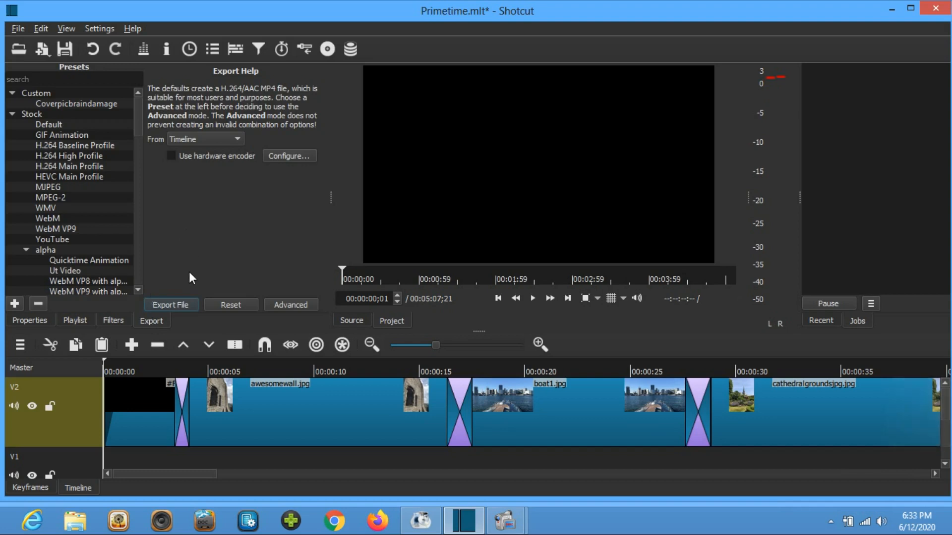
left_click(167, 304)
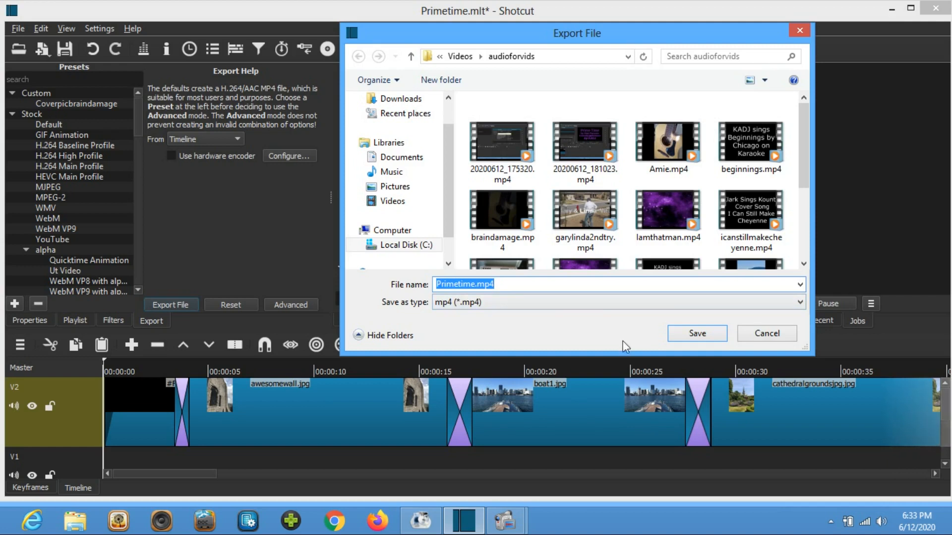
left_click(696, 335)
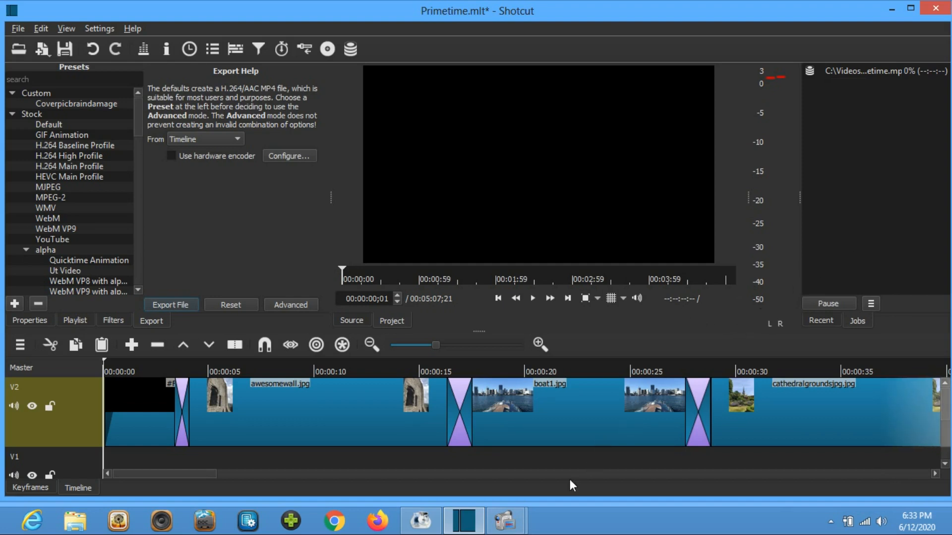
mouse_move(504, 523)
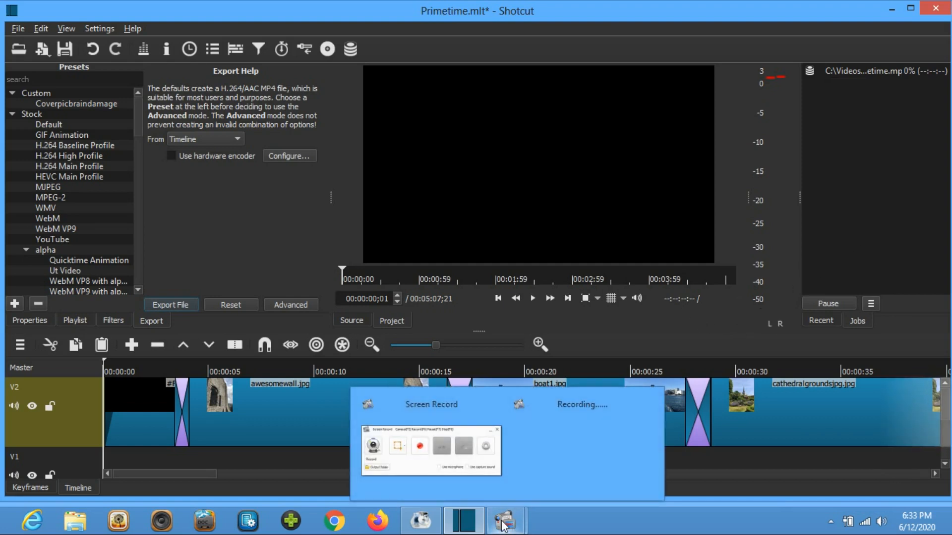